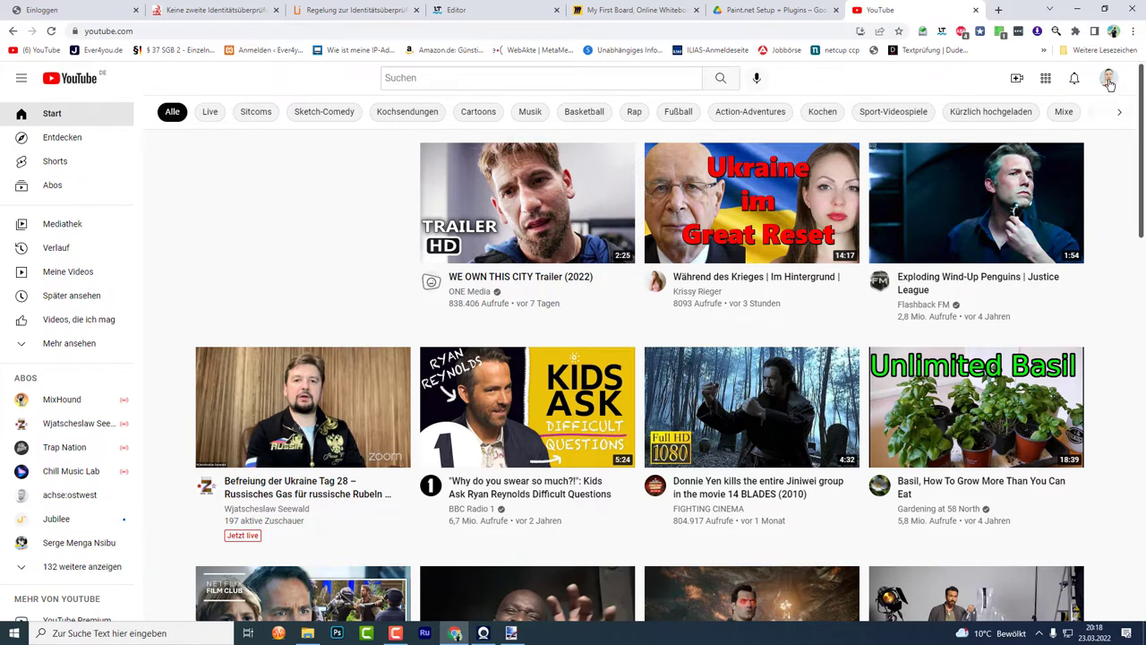
# - Open the notification for the viewer comment about the magic wand on the "Paint.NET - Bilder Transparent machen" video
pyautogui.click(1075, 79)
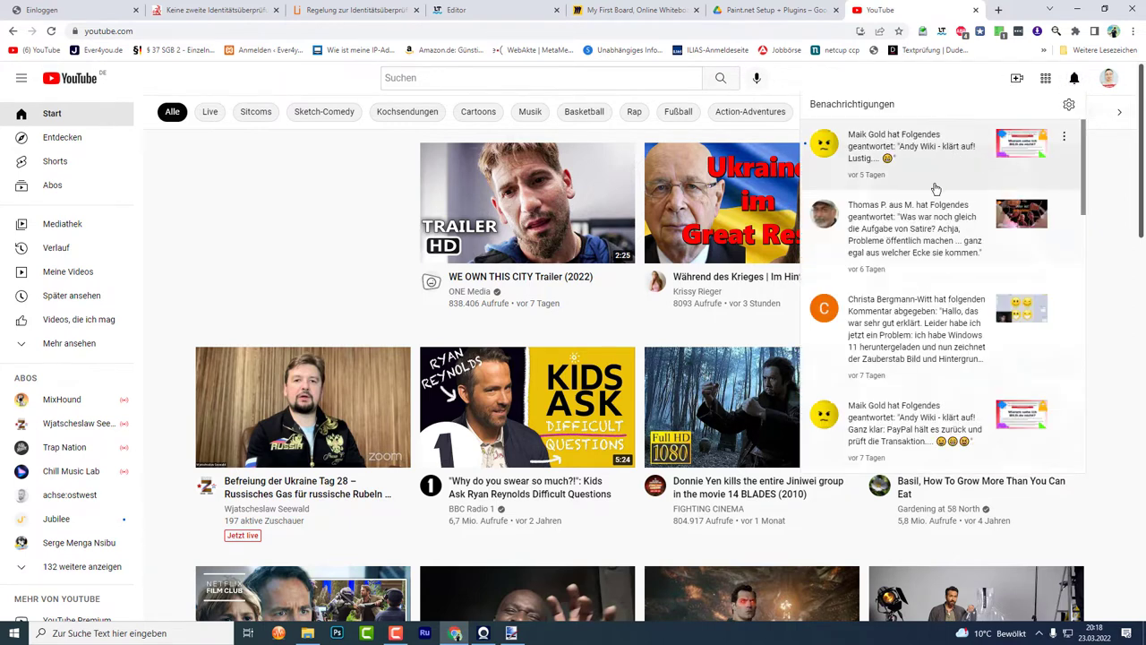
pyautogui.click(889, 317)
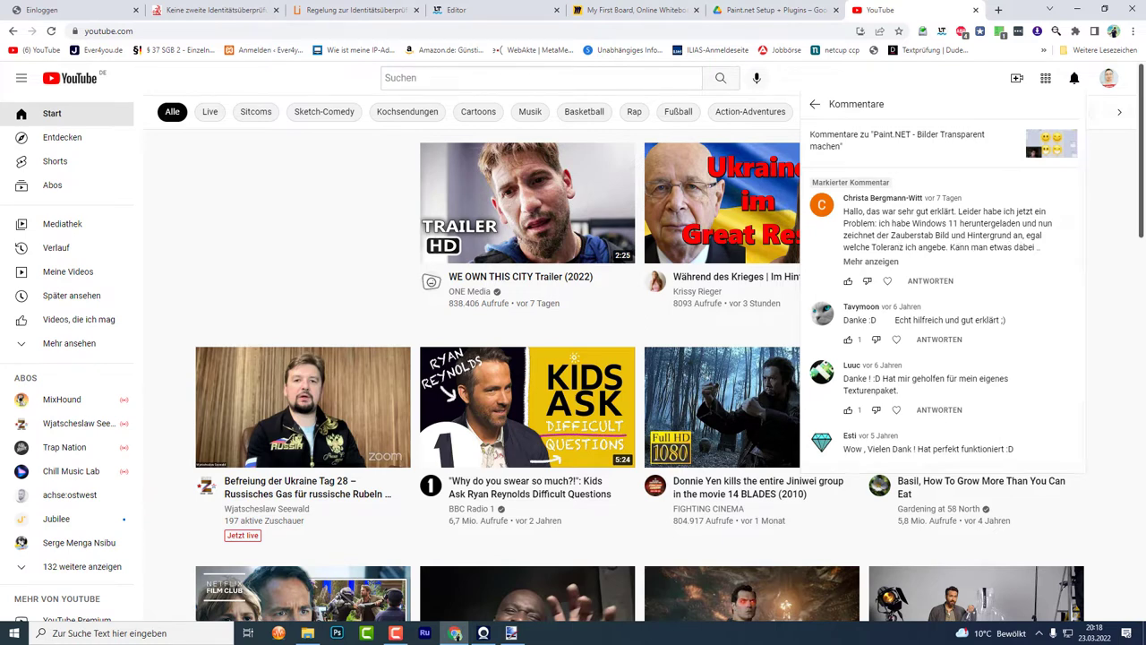
# - Switch to paint.net and place the Ebenen window beside the tool window
pyautogui.click(511, 634)
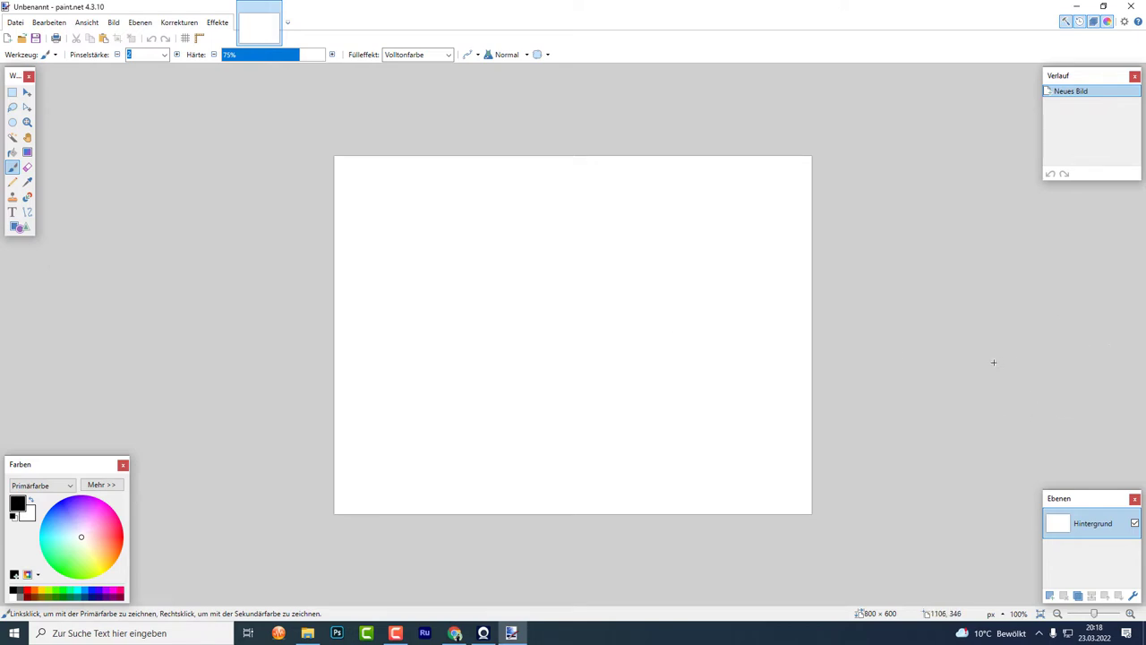
pyautogui.moveTo(1074, 506); pyautogui.dragTo(909, 235)
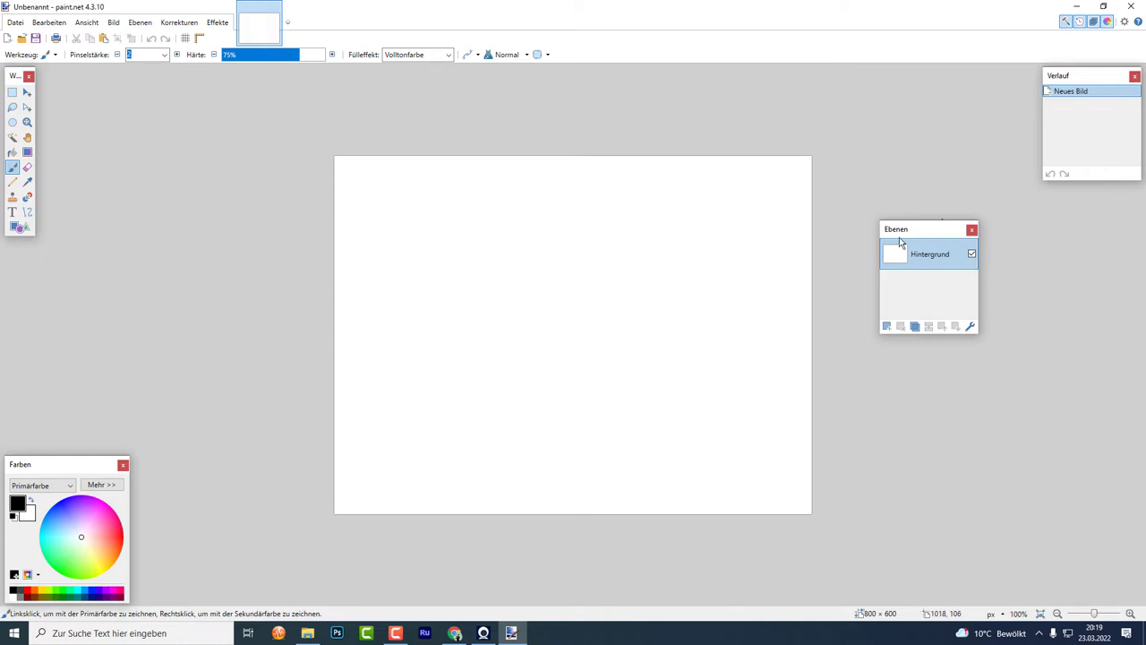
pyautogui.moveTo(901, 238); pyautogui.dragTo(151, 108)
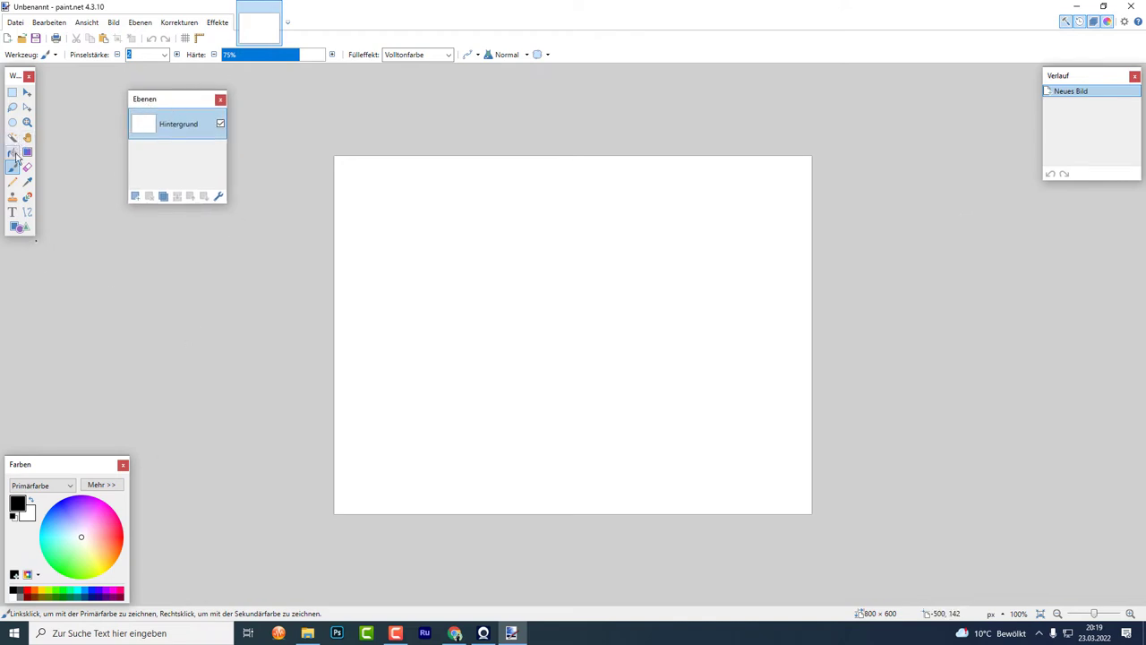
# - Activate the Shapes tool and set its drawing mode to "Gefüllte Form mit Umriss zeichnen"
pyautogui.click(12, 93)
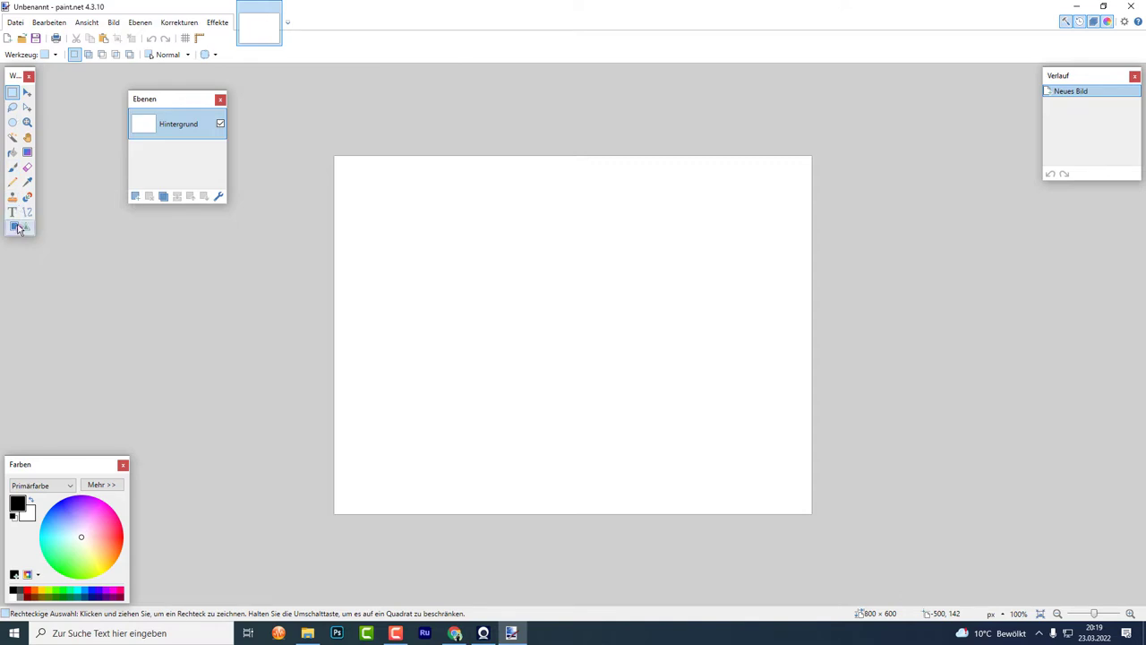
pyautogui.press('o')
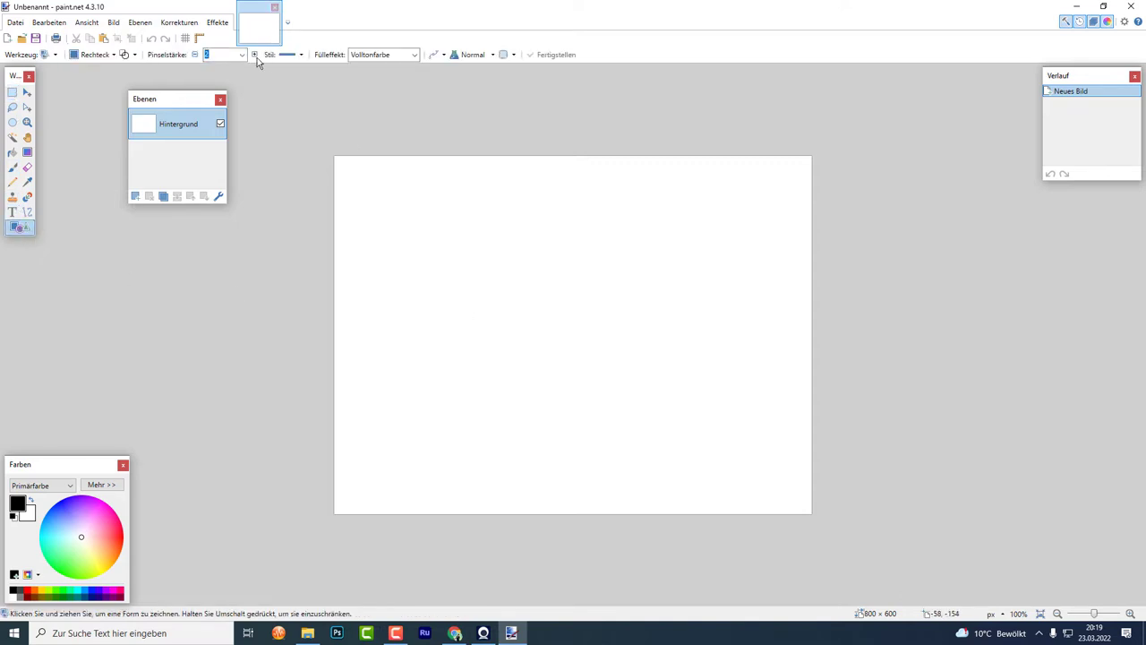
pyautogui.click(301, 57)
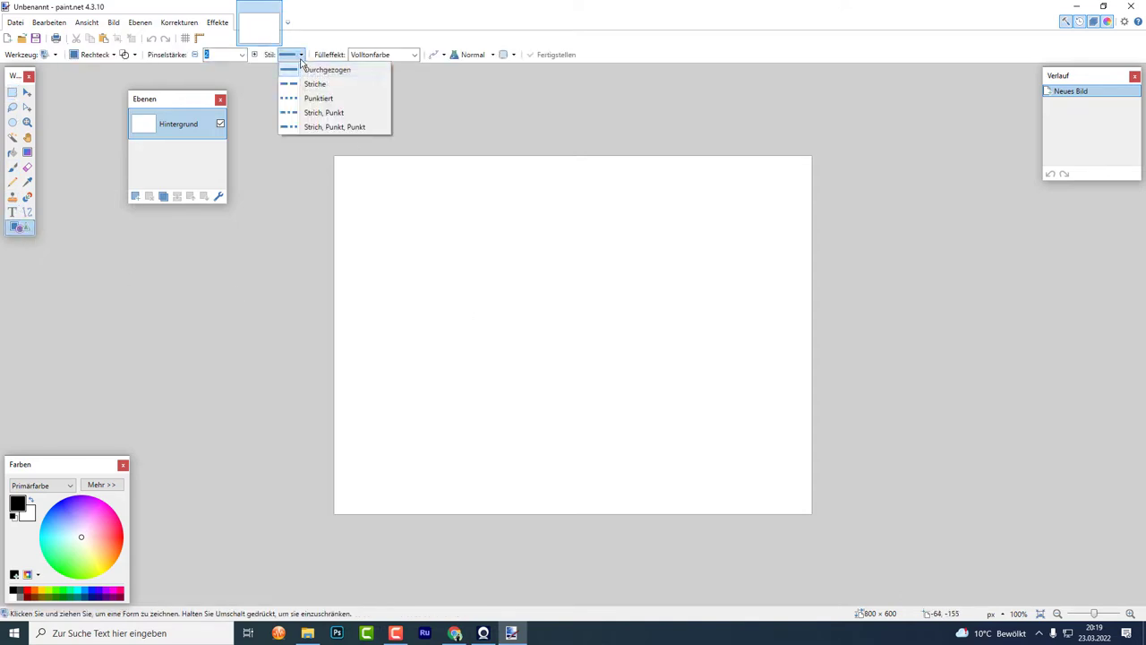
pyautogui.click(388, 164)
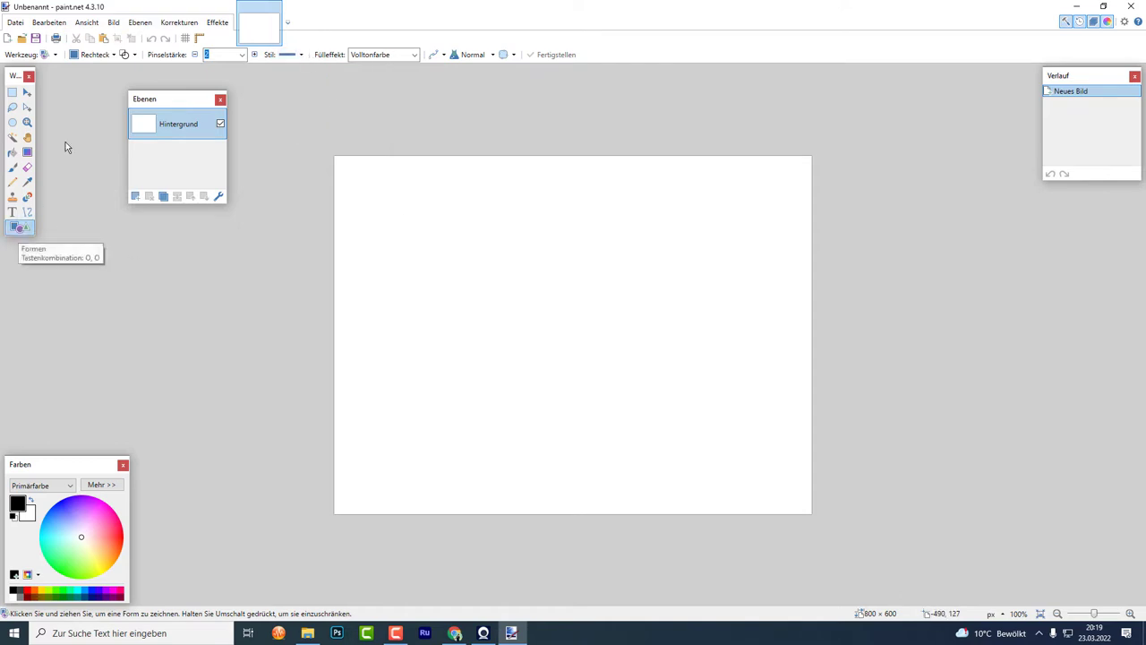
pyautogui.click(112, 56)
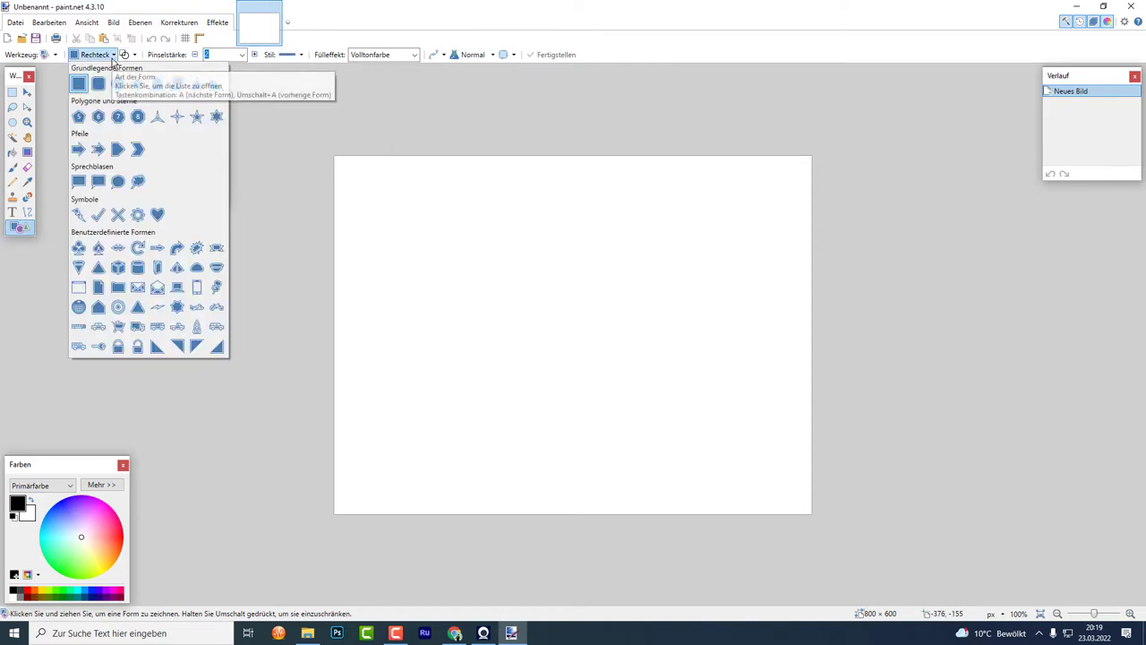
pyautogui.click(113, 58)
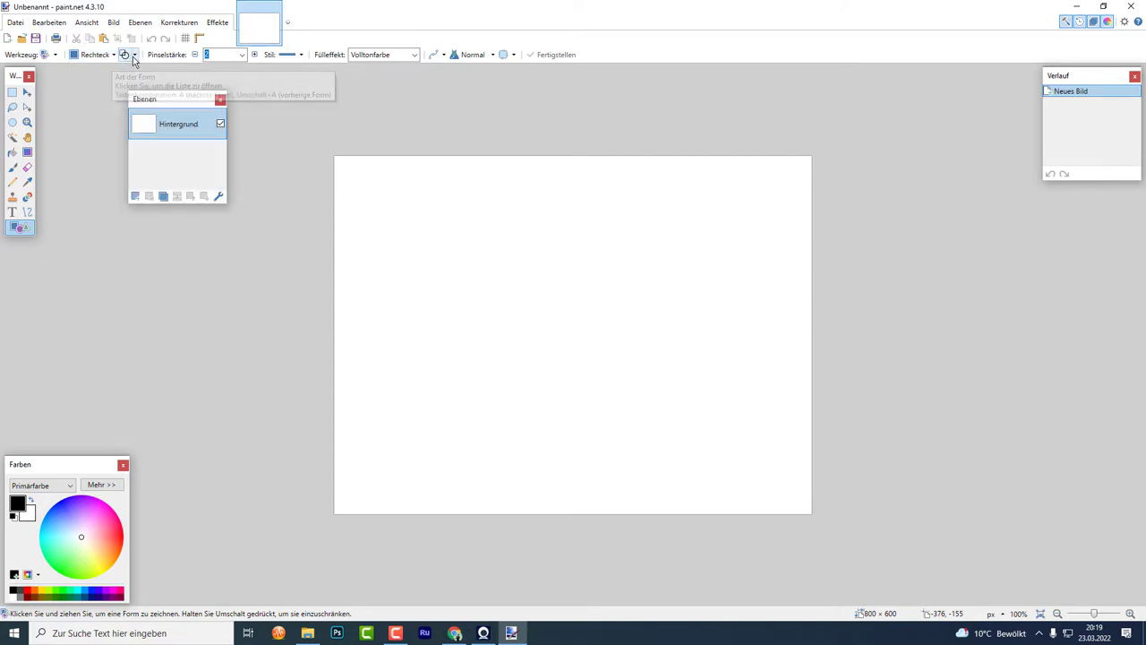
pyautogui.click(132, 54)
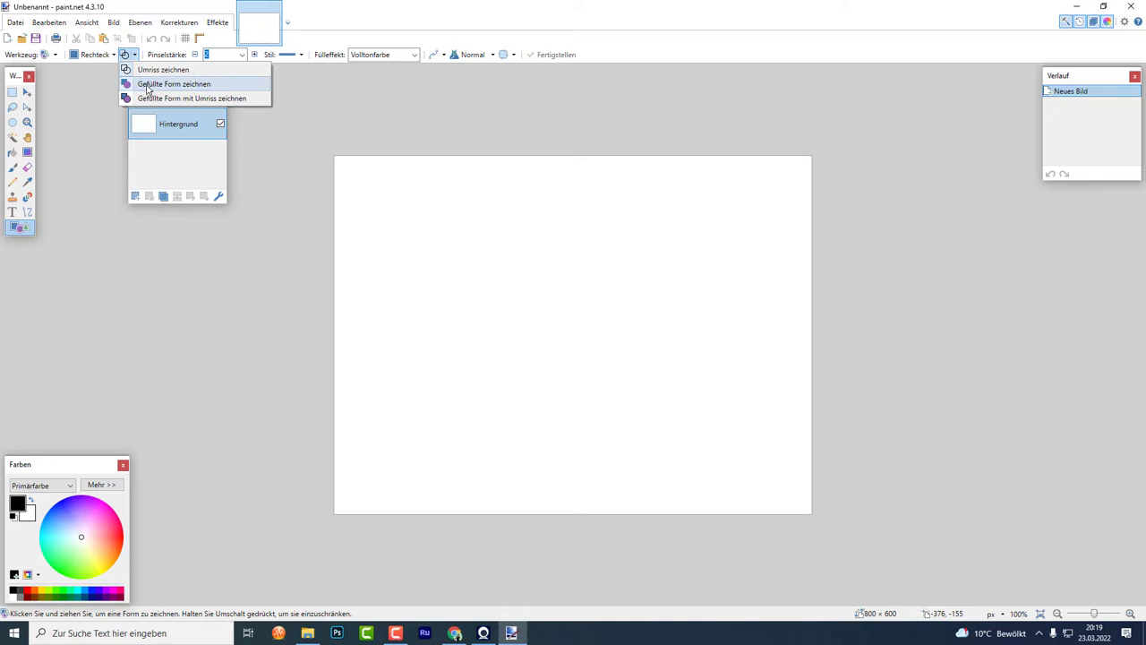
pyautogui.click(154, 99)
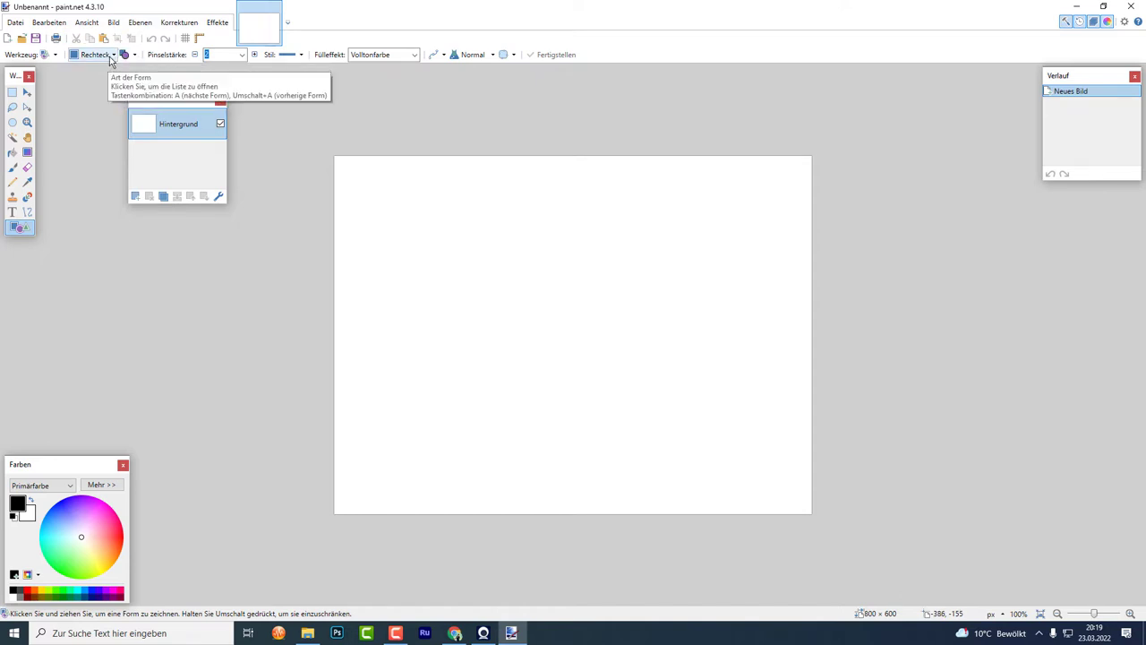
# - Draw a rectangle of about 412 × 326 pixels in the middle of the canvas
pyautogui.click(114, 55)
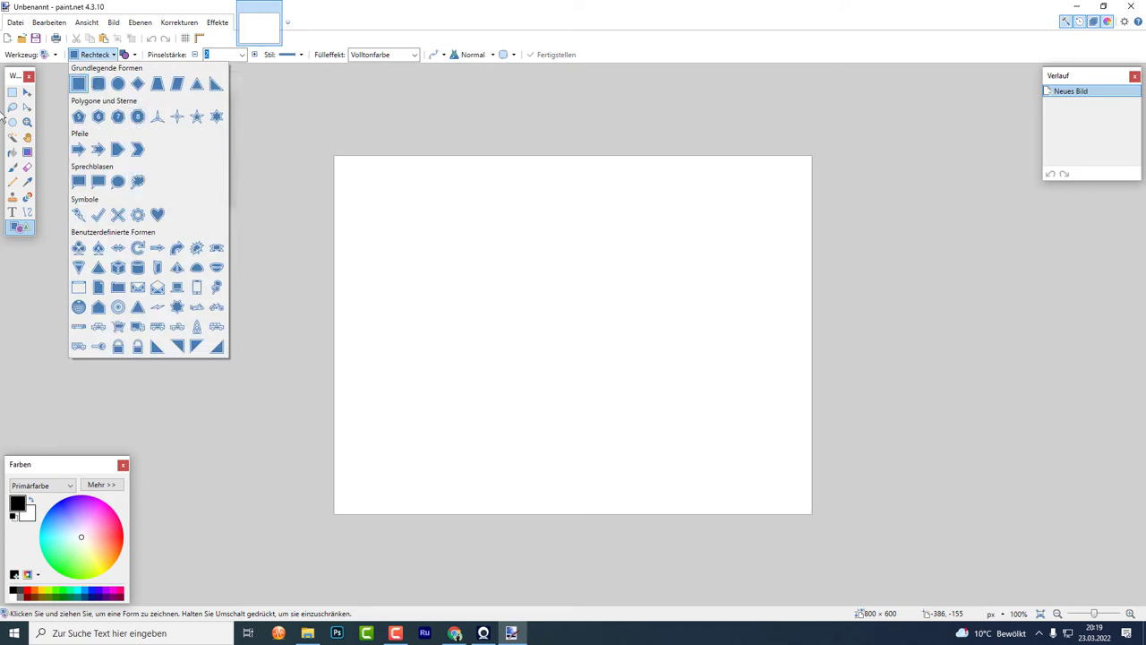
pyautogui.click(79, 83)
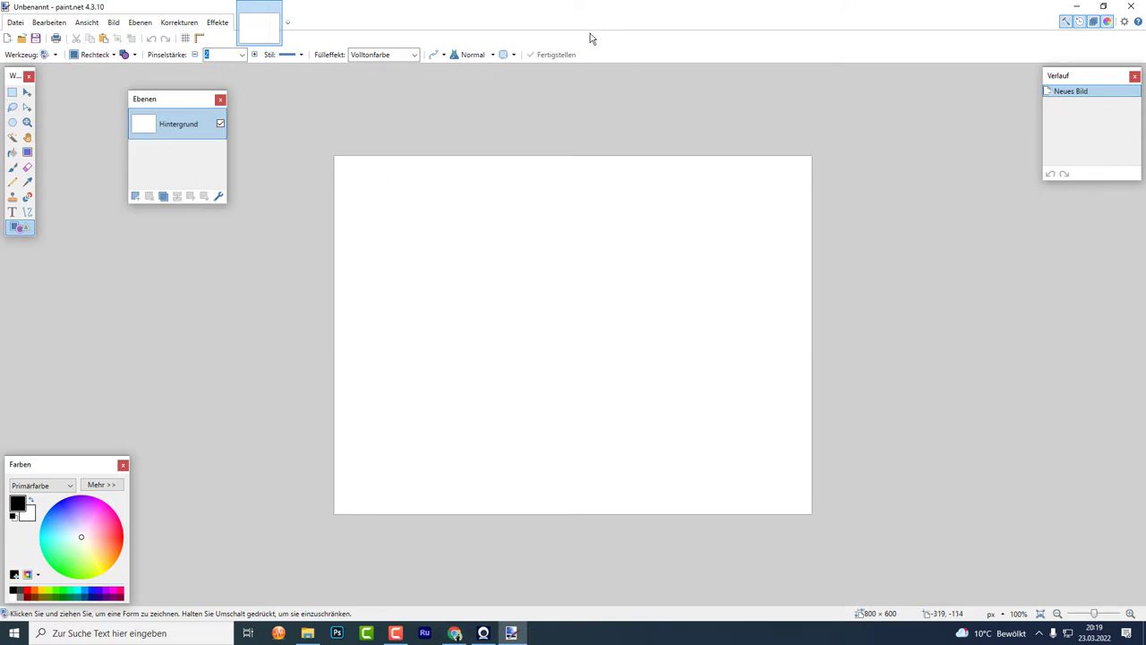
pyautogui.moveTo(452, 239)
pyautogui.mouseDown()
pyautogui.moveTo(621, 414)
pyautogui.moveTo(699, 432)
pyautogui.mouseUp()
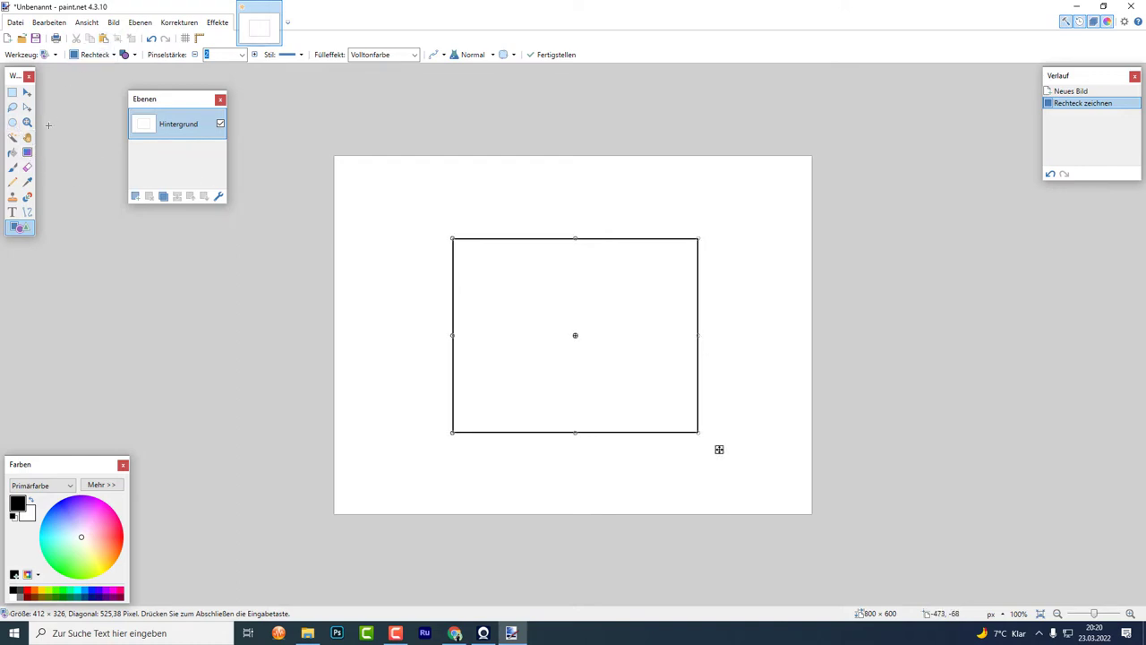
# - Paint thick black freehand strokes over the rectangle with the Paintbrush at a width of 20
pyautogui.click(13, 138)
pyautogui.click(12, 167)
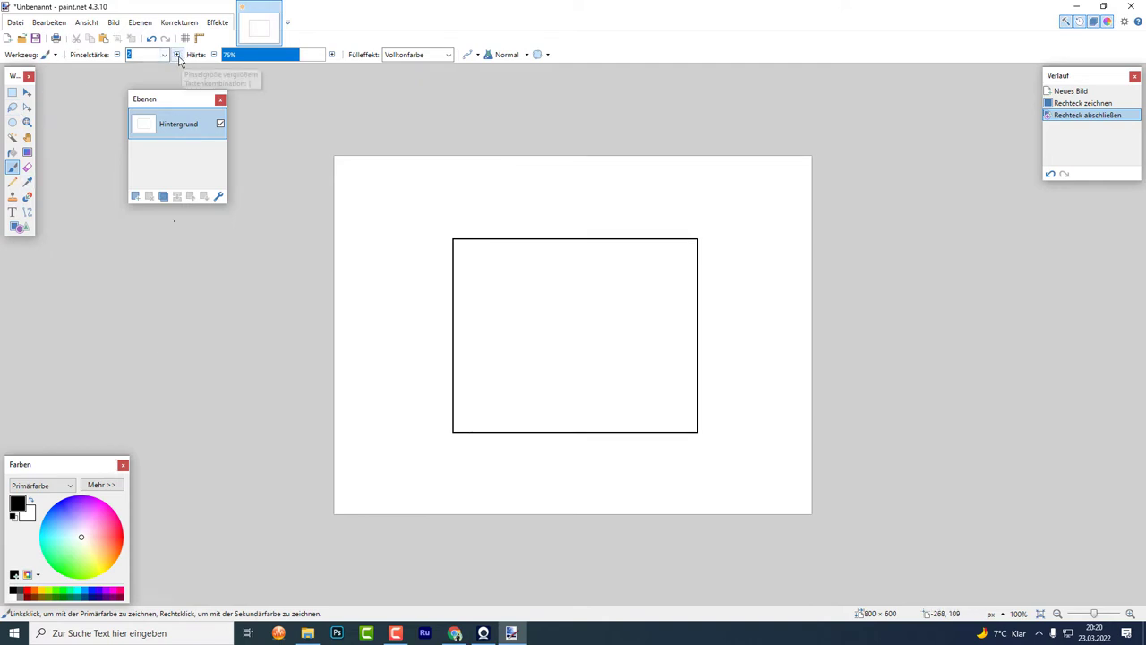
pyautogui.click(163, 54)
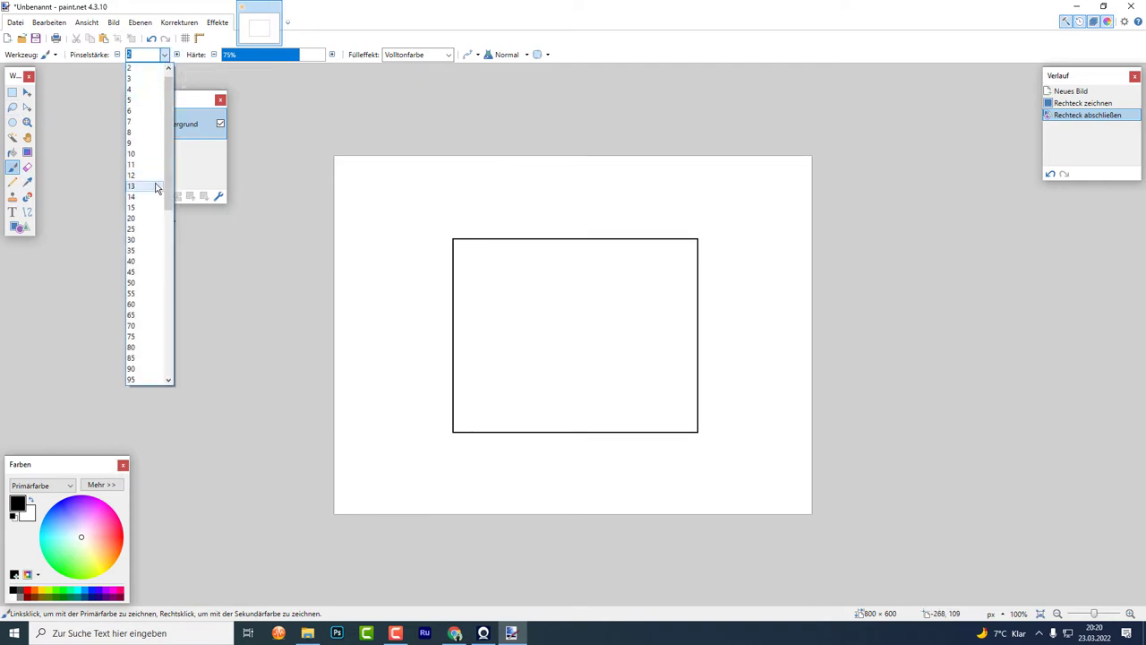
pyautogui.click(151, 213)
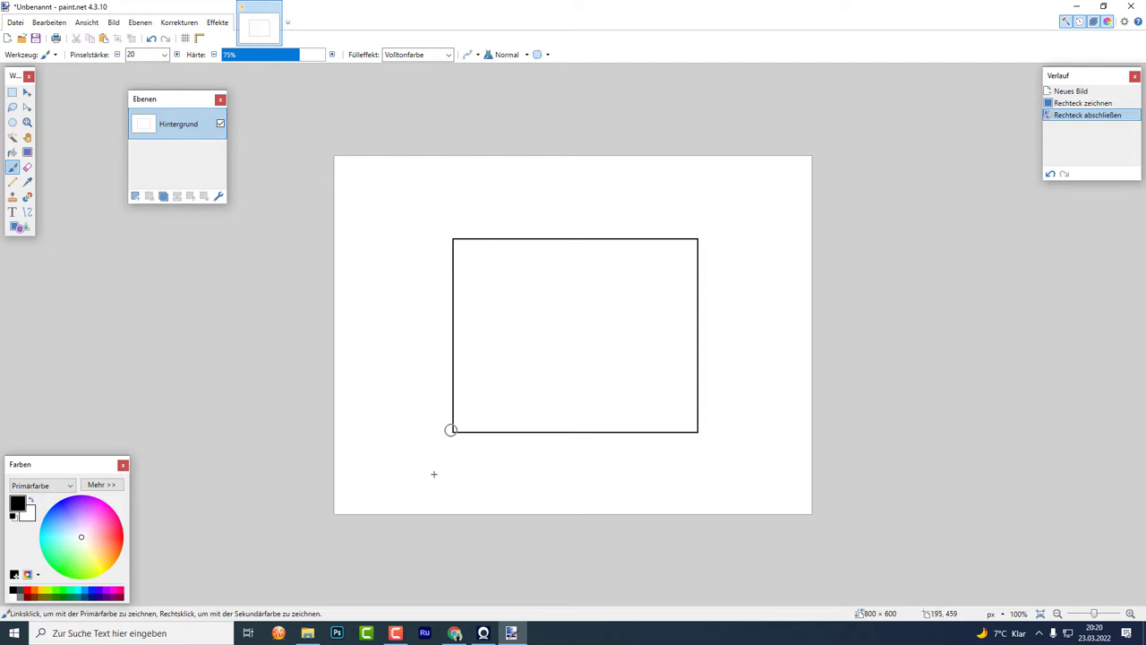
pyautogui.moveTo(431, 428)
pyautogui.mouseDown()
pyautogui.moveTo(527, 329)
pyautogui.moveTo(665, 360)
pyautogui.moveTo(624, 426)
pyautogui.mouseUp()
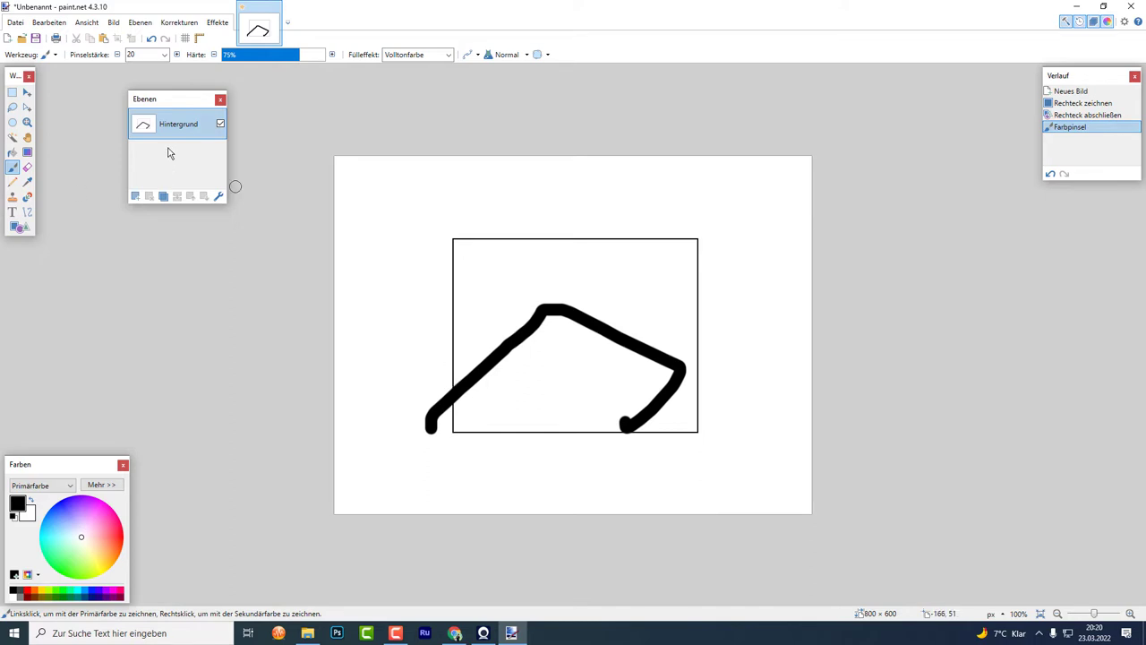
pyautogui.moveTo(534, 283)
pyautogui.mouseDown()
pyautogui.moveTo(541, 329)
pyautogui.moveTo(571, 372)
pyautogui.moveTo(551, 404)
pyautogui.mouseUp()
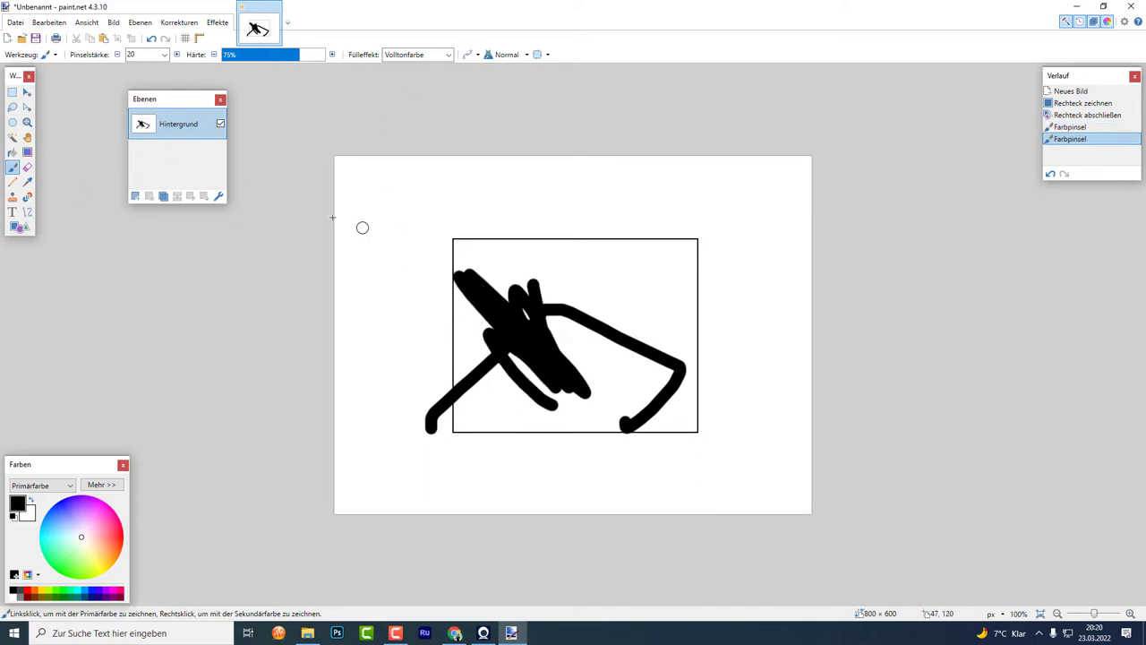
# - Select the whole image, move its pixels about 15 pixels left and 3 down, and deselect
pyautogui.click(27, 92)
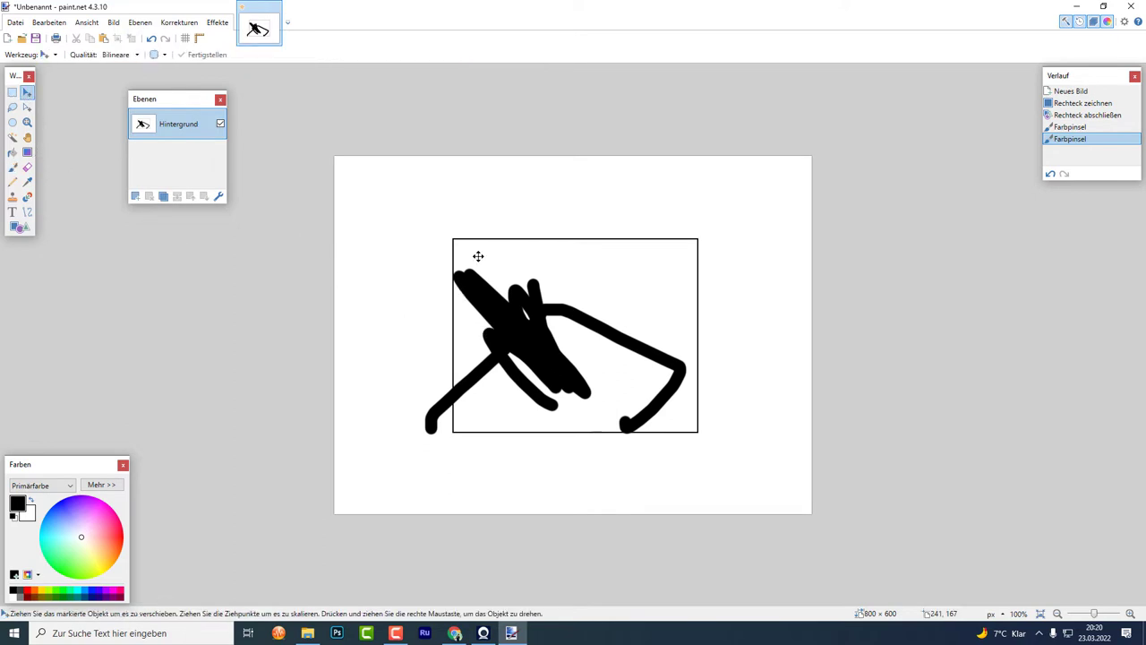
pyautogui.hotkey('ctrl', 'a')
pyautogui.moveTo(460, 245)
pyautogui.mouseDown()
pyautogui.moveTo(492, 254)
pyautogui.moveTo(480, 263)
pyautogui.moveTo(613, 260)
pyautogui.moveTo(480, 263)
pyautogui.moveTo(588, 292)
pyautogui.moveTo(531, 245)
pyautogui.moveTo(433, 271)
pyautogui.moveTo(555, 230)
pyautogui.moveTo(501, 337)
pyautogui.moveTo(143, 249)
pyautogui.moveTo(461, 444)
pyautogui.moveTo(611, 377)
pyautogui.moveTo(472, 365)
pyautogui.moveTo(483, 394)
pyautogui.moveTo(488, 378)
pyautogui.mouseUp()
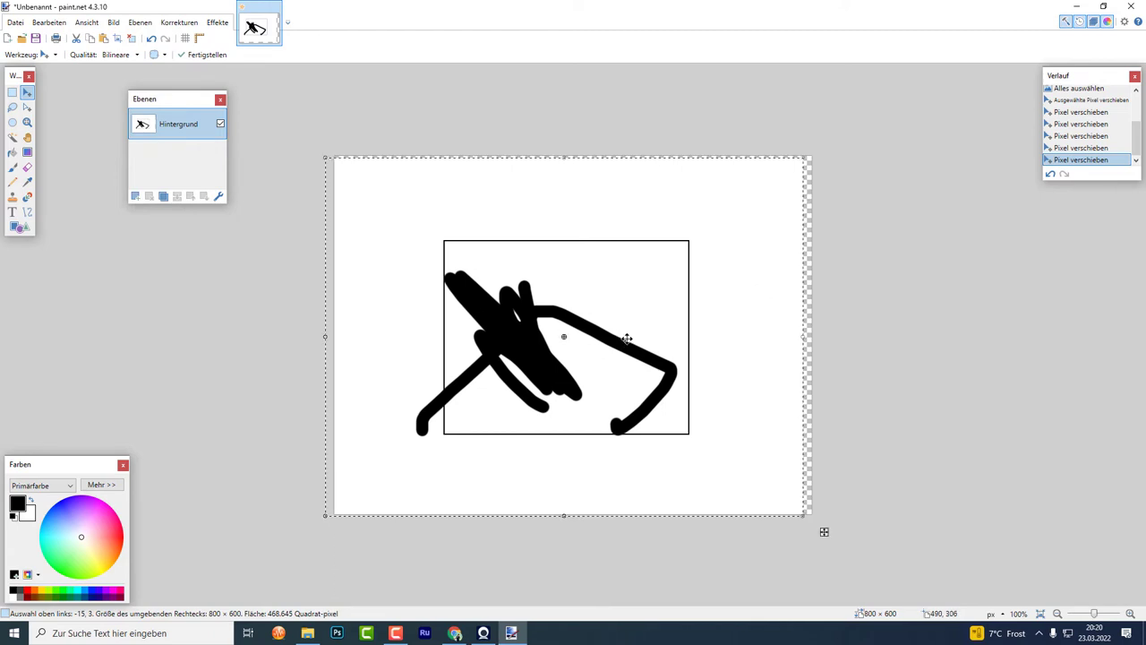
pyautogui.hotkey('ctrl', 'd')
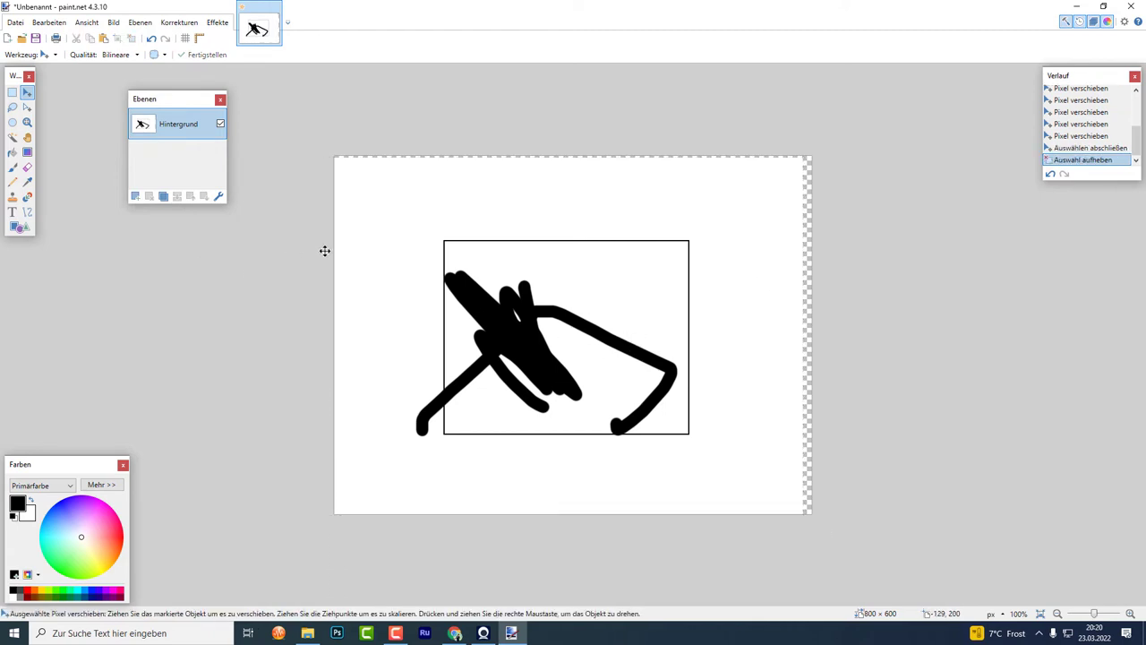
# - Select the whole image again, move its pixels about 7 pixels right and 3 down, and deselect
pyautogui.hotkey('ctrl', 'a')
pyautogui.moveTo(472, 210)
pyautogui.mouseDown()
pyautogui.moveTo(499, 194)
pyautogui.moveTo(472, 211)
pyautogui.mouseUp()
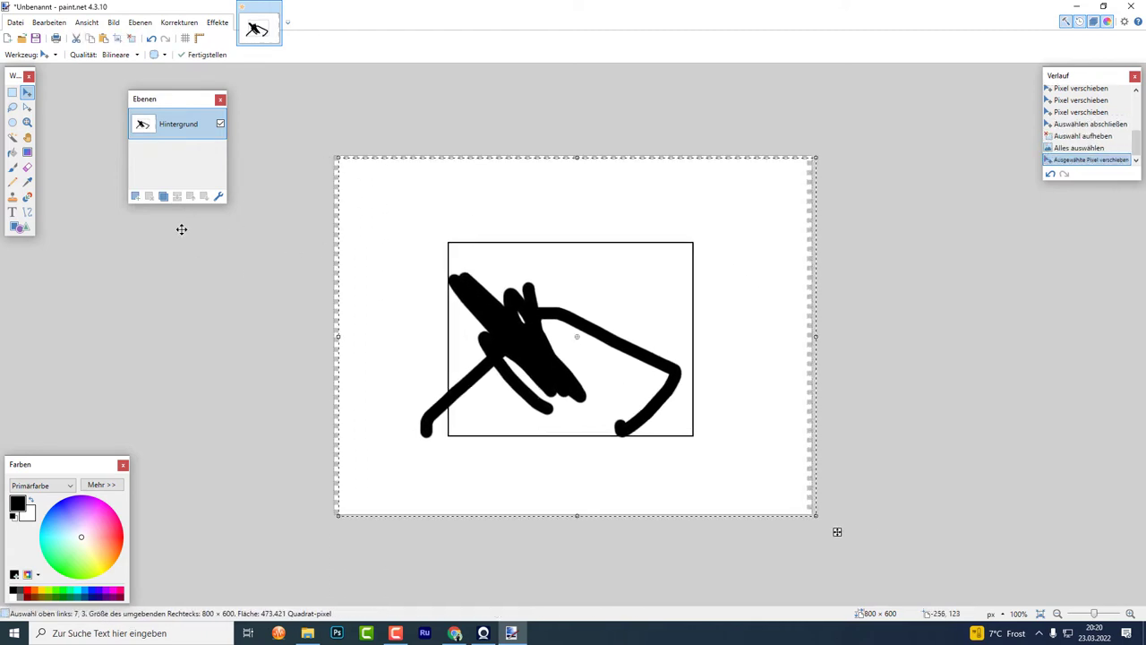
pyautogui.press('Return')
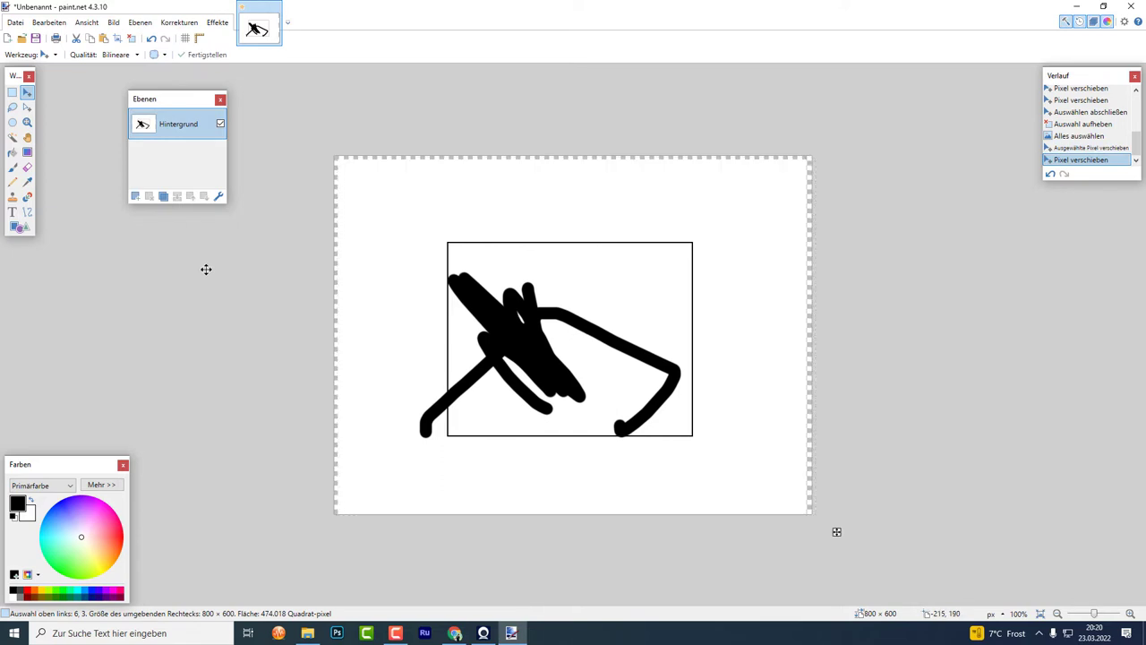
pyautogui.press('Right')
pyautogui.hotkey('ctrl', 'd')
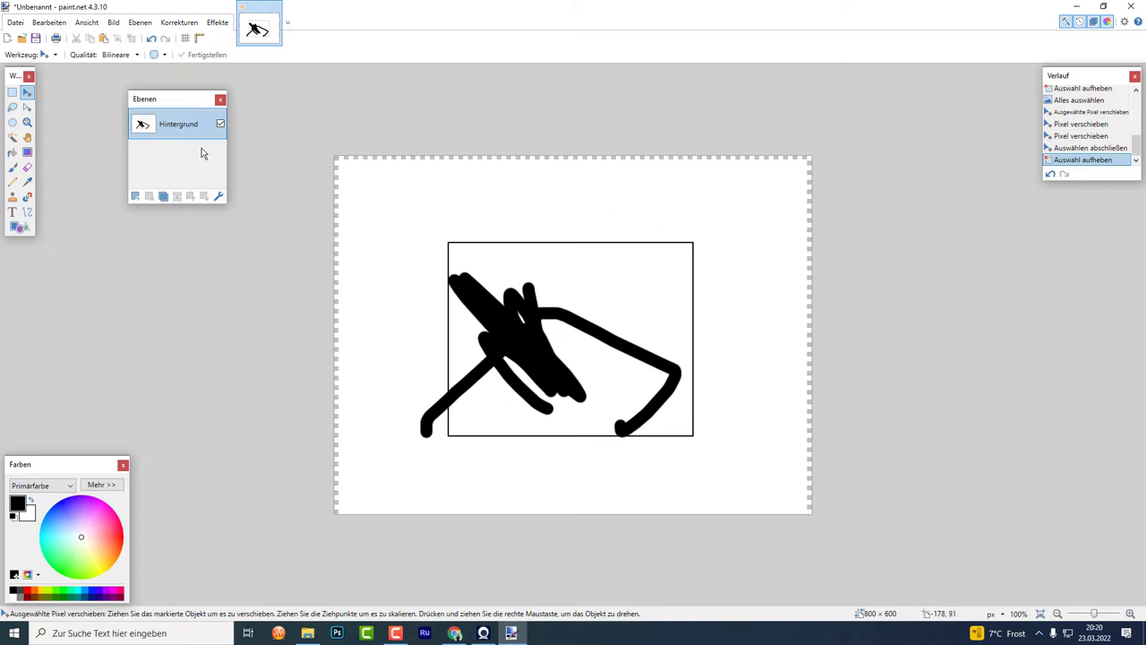
# - Add a new layer above Hintergrund and rename it "Pinsel", keeping the Normal blend mode
pyautogui.click(136, 197)
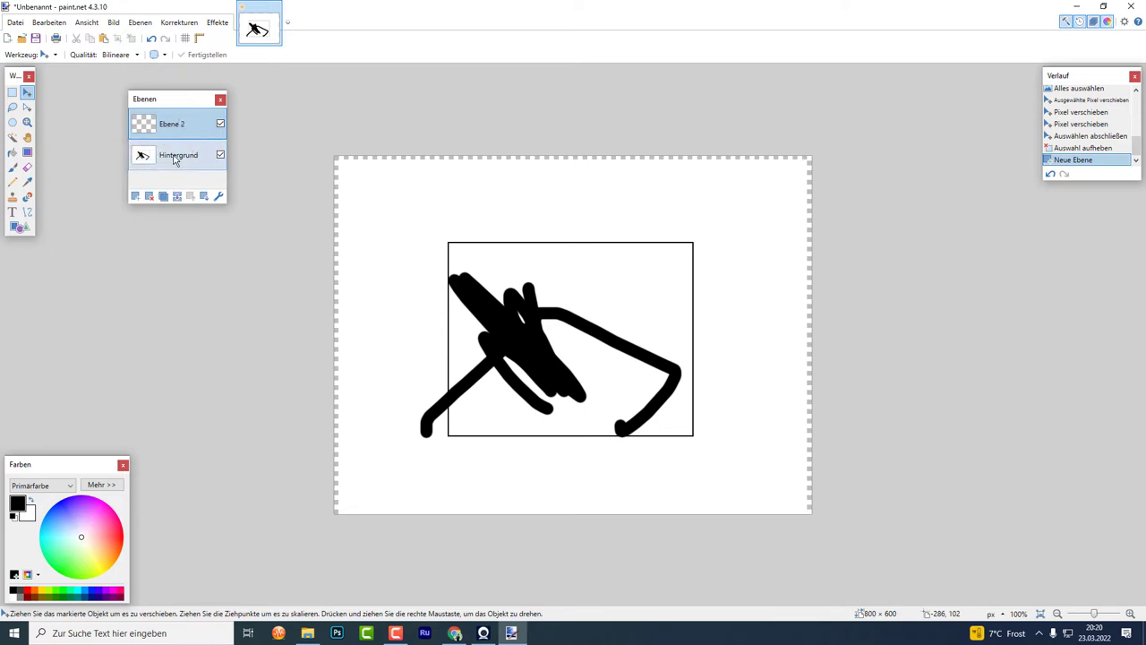
pyautogui.doubleClick(183, 125)
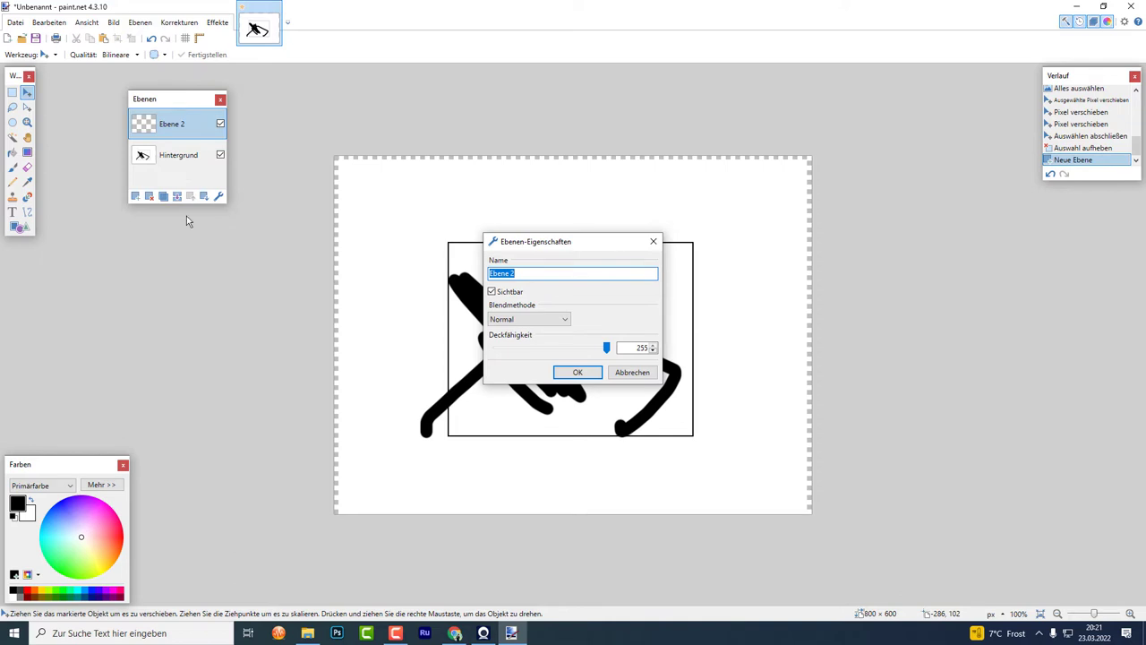
pyautogui.click(637, 372)
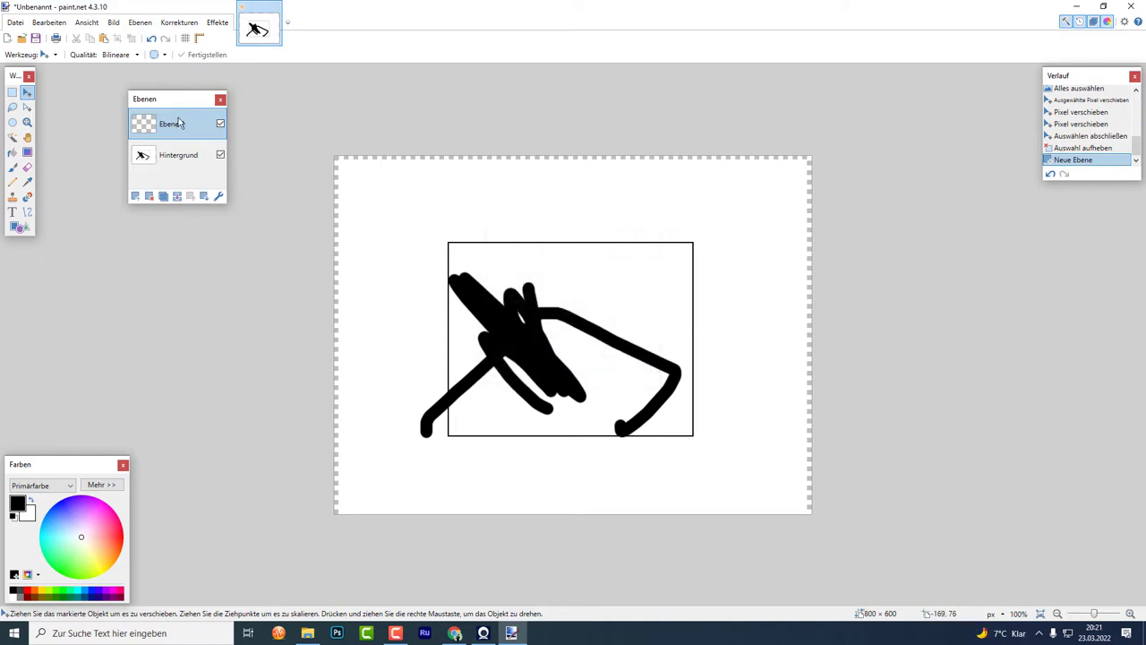
pyautogui.doubleClick(179, 123)
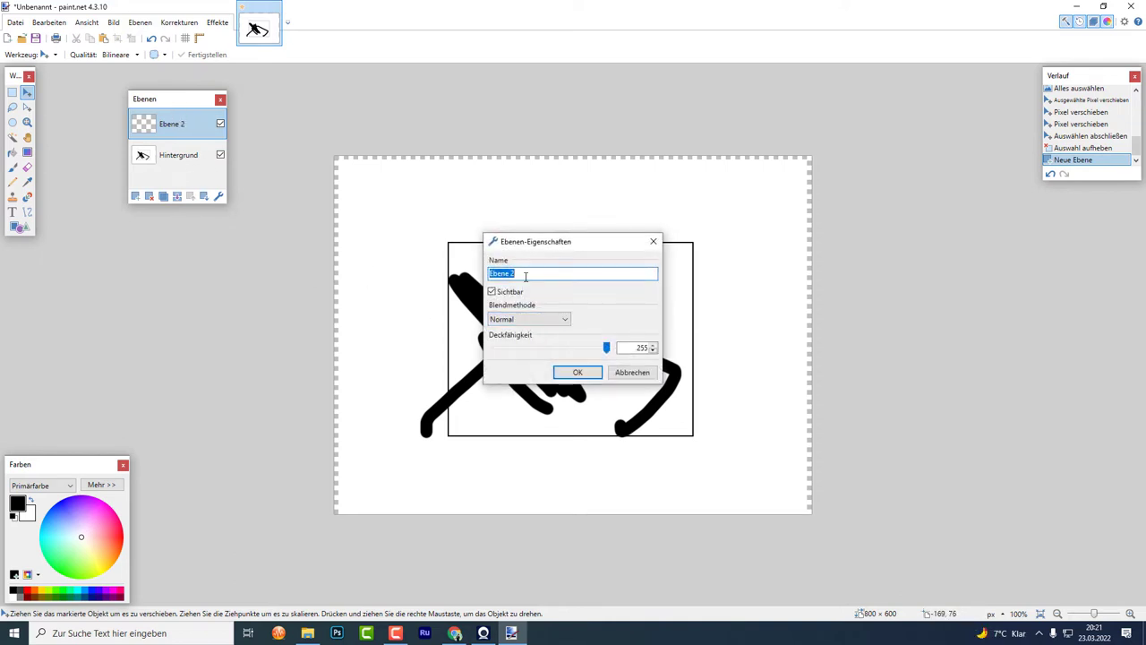
pyautogui.write('Pinsel')
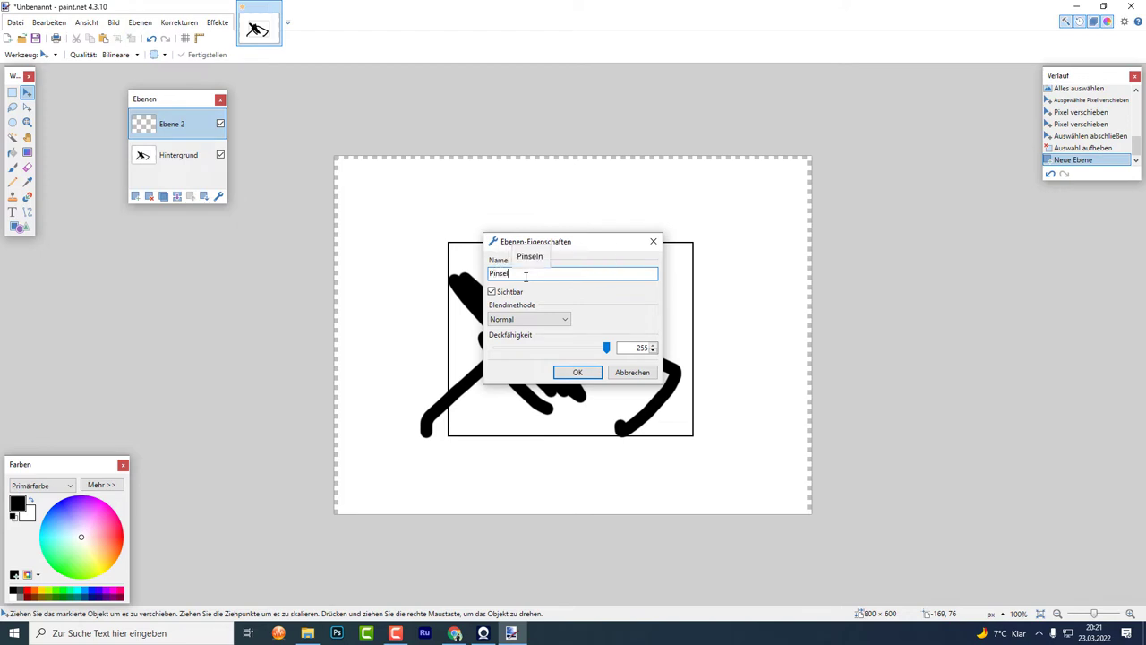
pyautogui.click(544, 321)
pyautogui.click(546, 320)
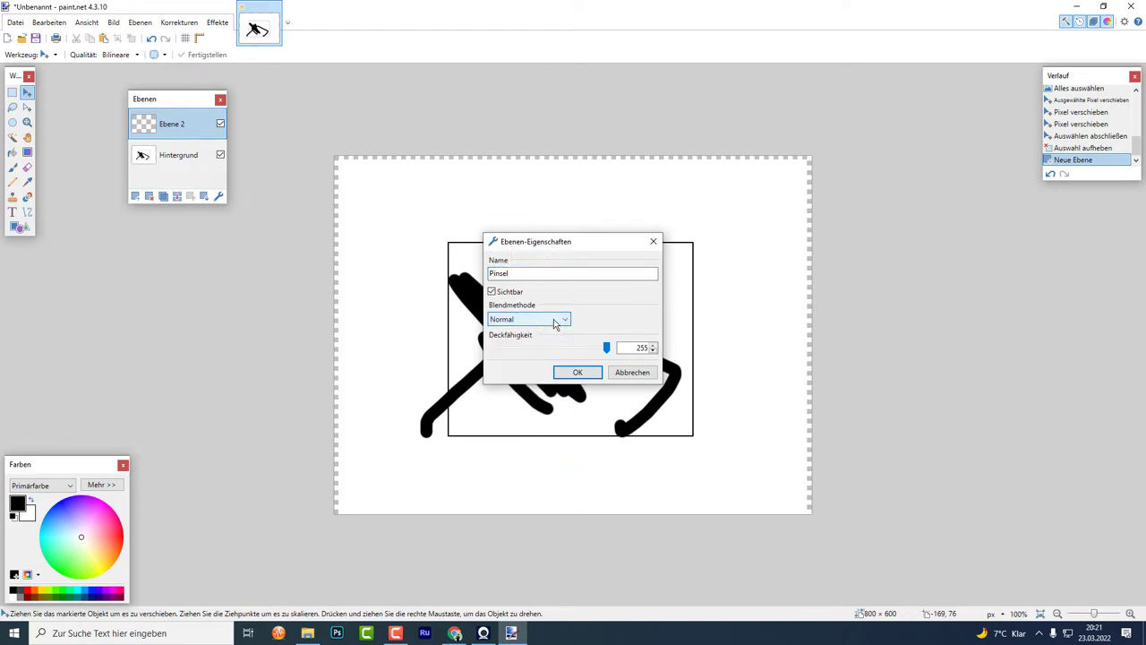
pyautogui.click(574, 372)
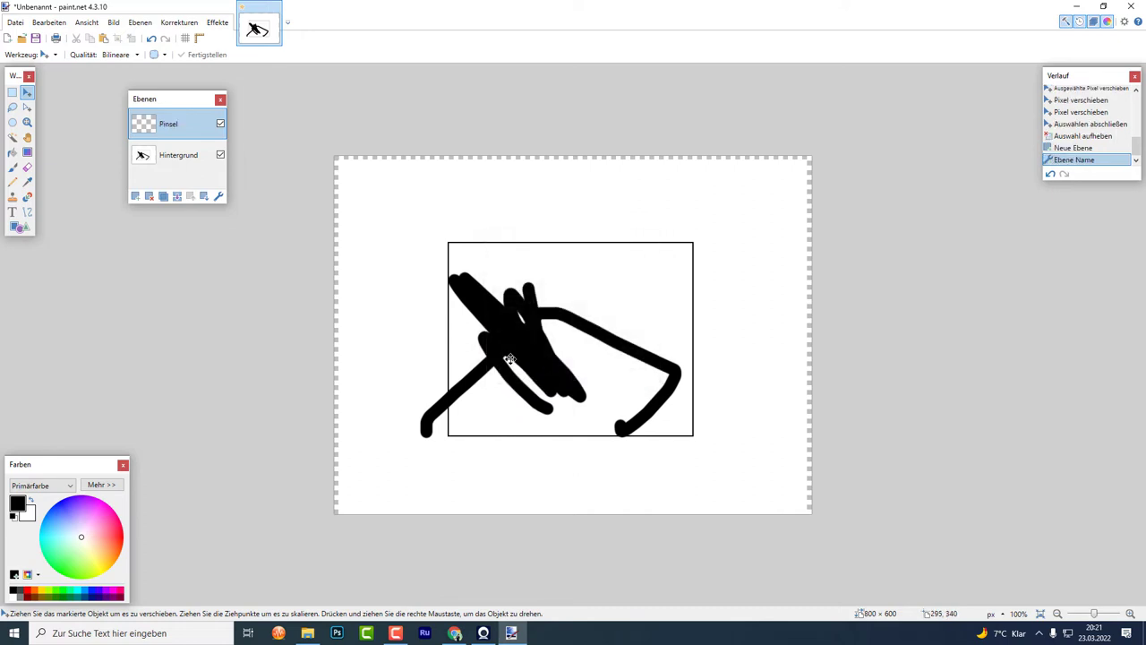
# - Add a new layer, place it between Pinsel and Hintergrund, and rename it "Form 1 Rechteckt"
pyautogui.click(135, 195)
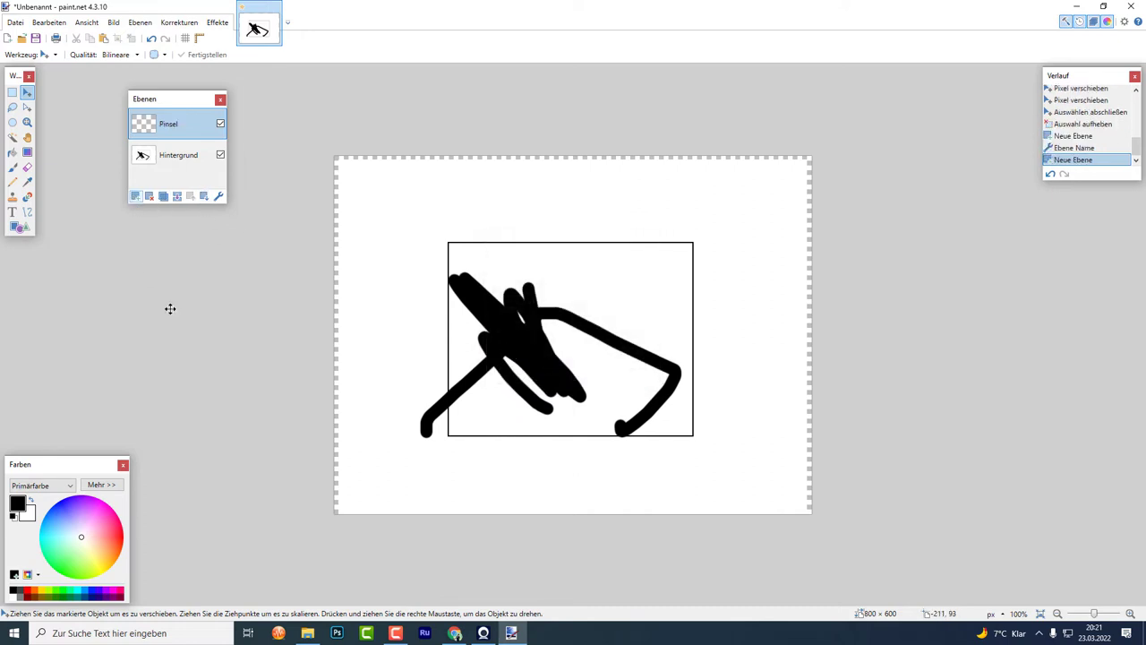
pyautogui.moveTo(177, 128); pyautogui.dragTo(179, 158)
pyautogui.click(203, 194)
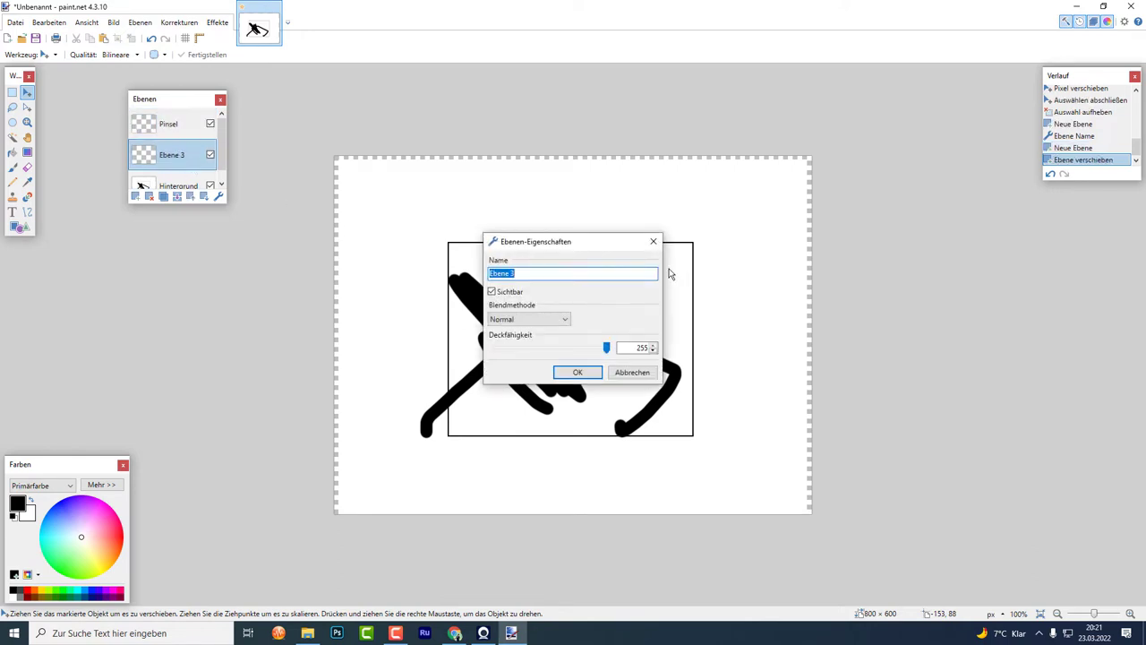
pyautogui.write('Form ')
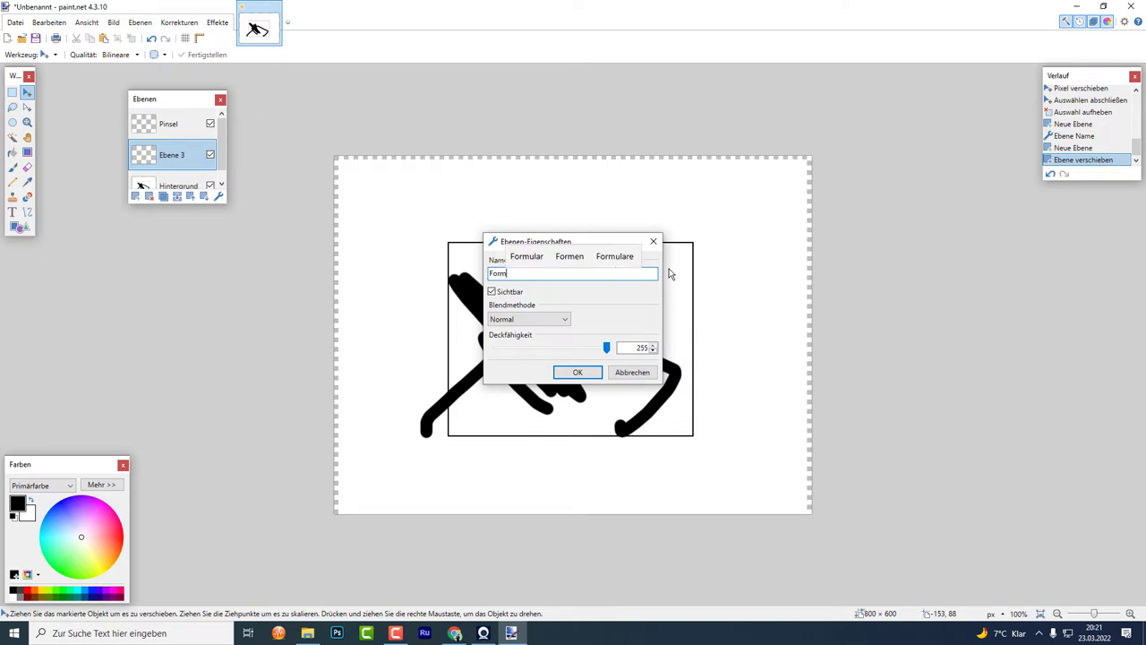
pyautogui.write('1 Recht')
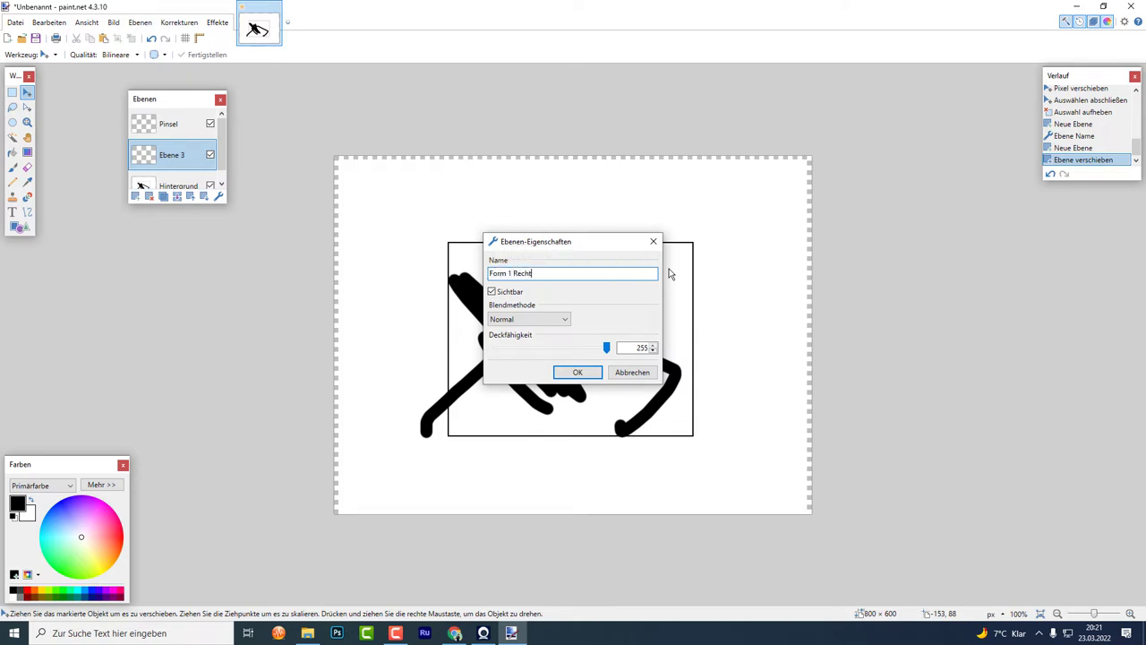
pyautogui.write('eckt')
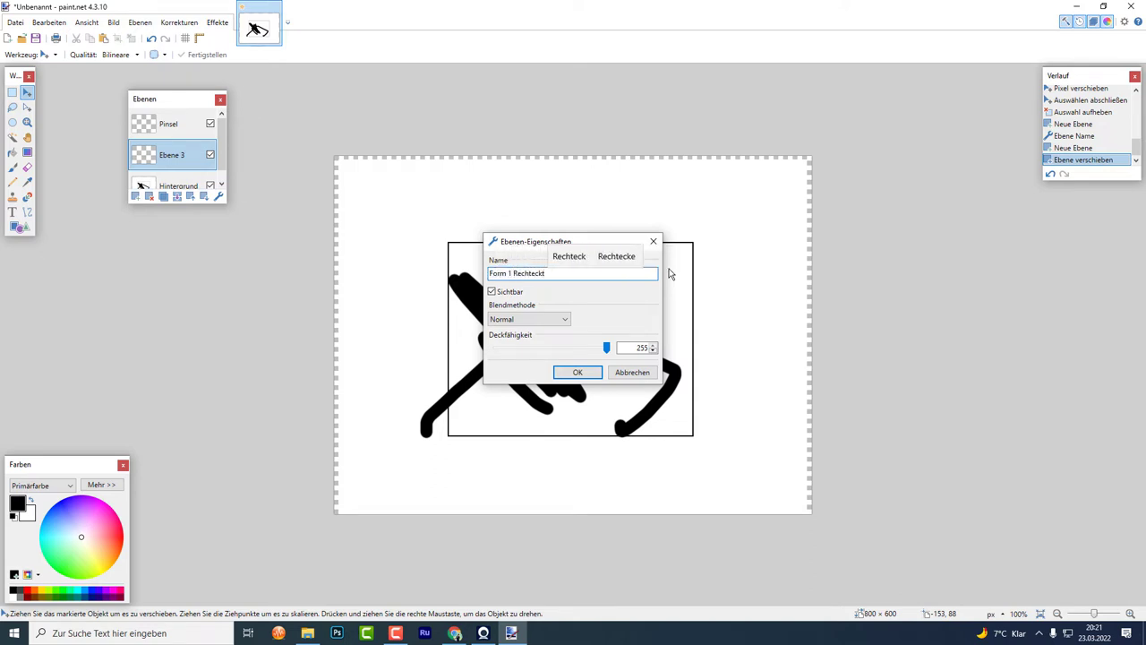
pyautogui.press('Return')
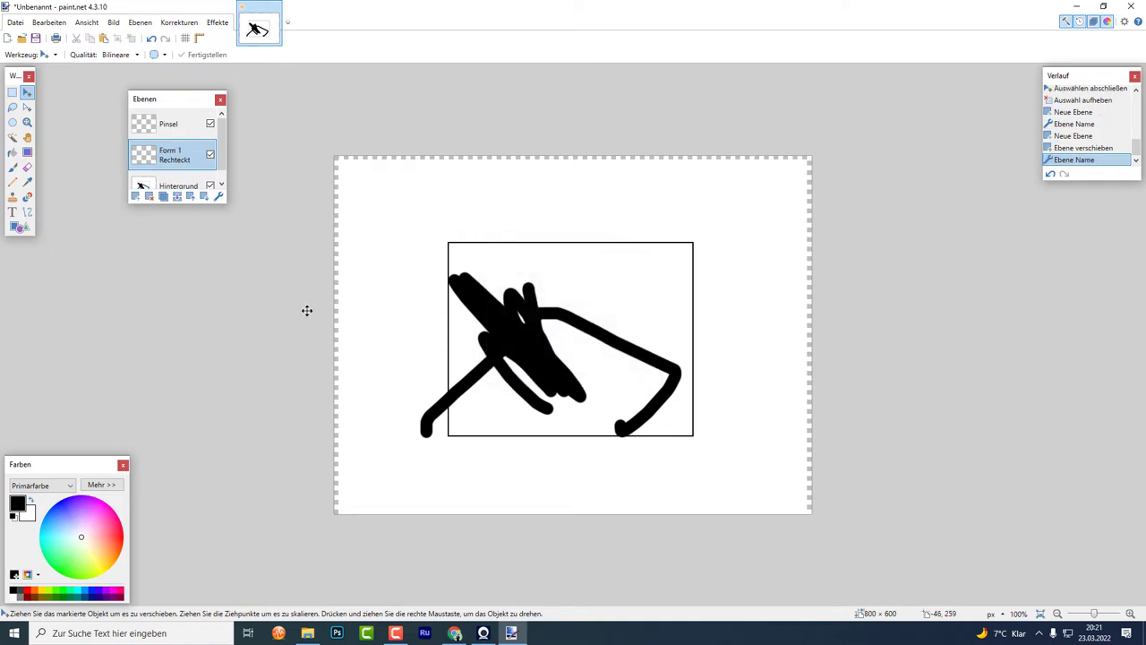
# - Hide the Hintergrund layer and make it visible again
pyautogui.moveTo(224, 151); pyautogui.dragTo(221, 198)
pyautogui.click(209, 172)
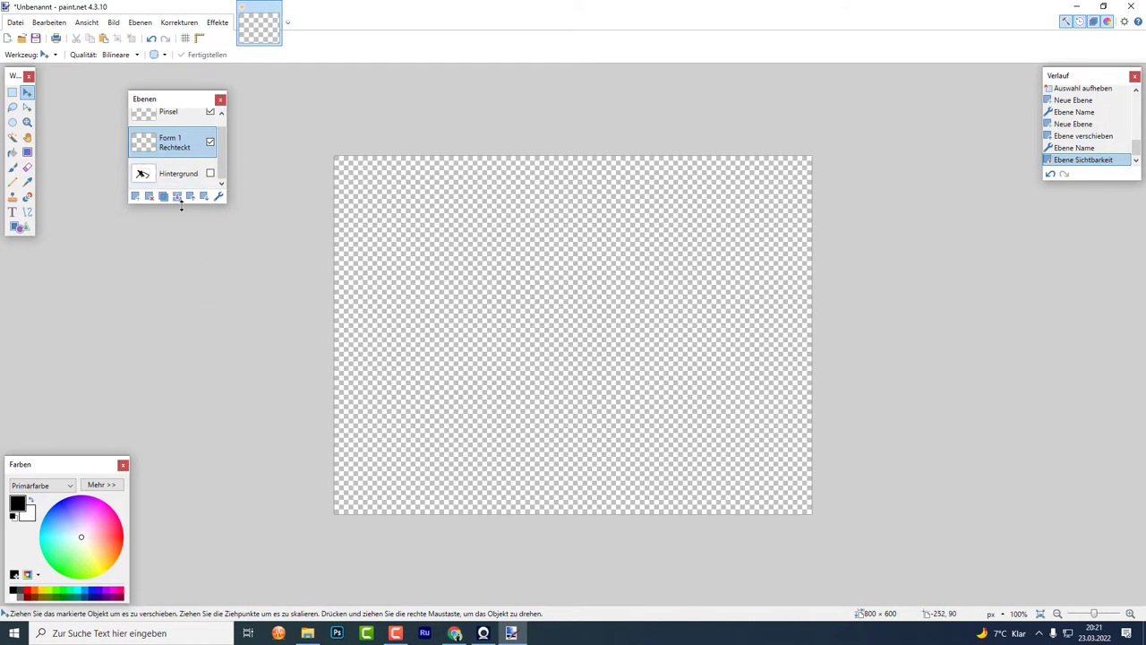
pyautogui.click(209, 172)
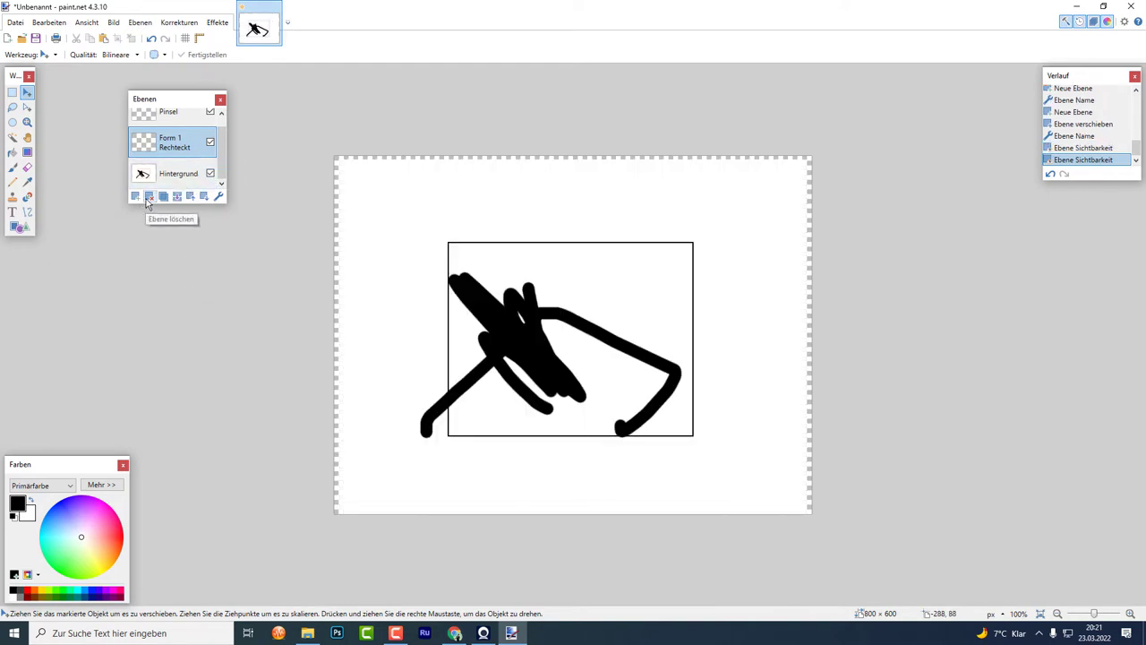
# - Delete the Hintergrund layer, restoring the Form 1 Rechteckt layer after removing it by mistake
pyautogui.click(149, 197)
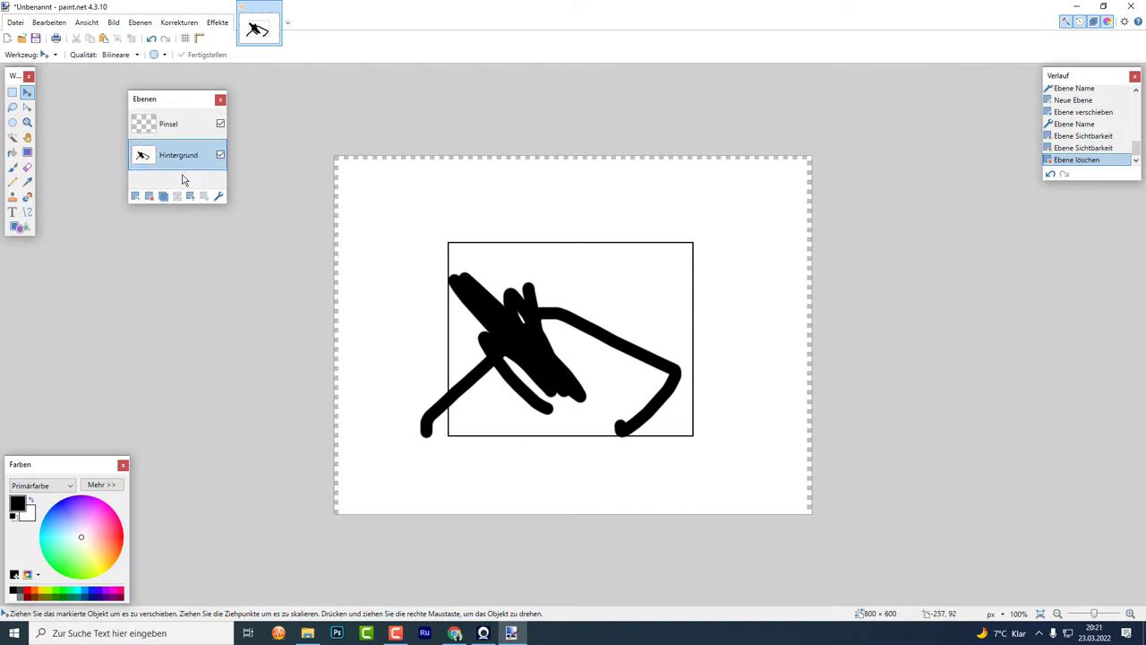
pyautogui.click(151, 37)
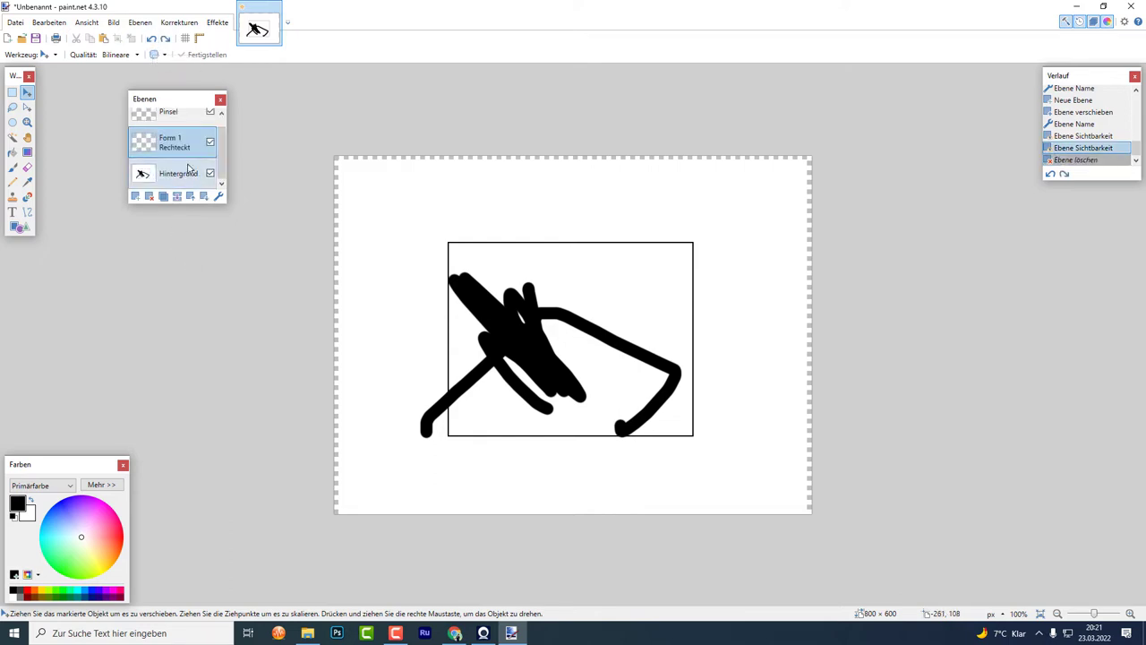
pyautogui.click(187, 175)
pyautogui.click(150, 195)
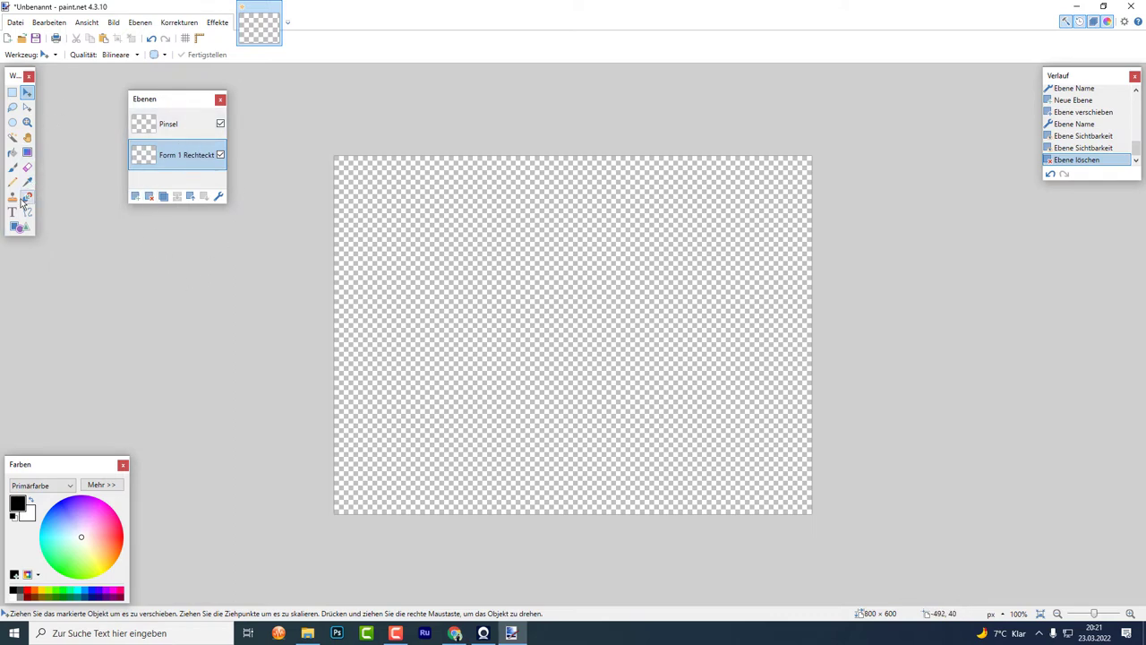
# - Set the Shapes tool to draw a filled shape with outline, keeping a brush width of 20 and the Volltonfarbe fill effect
pyautogui.click(18, 227)
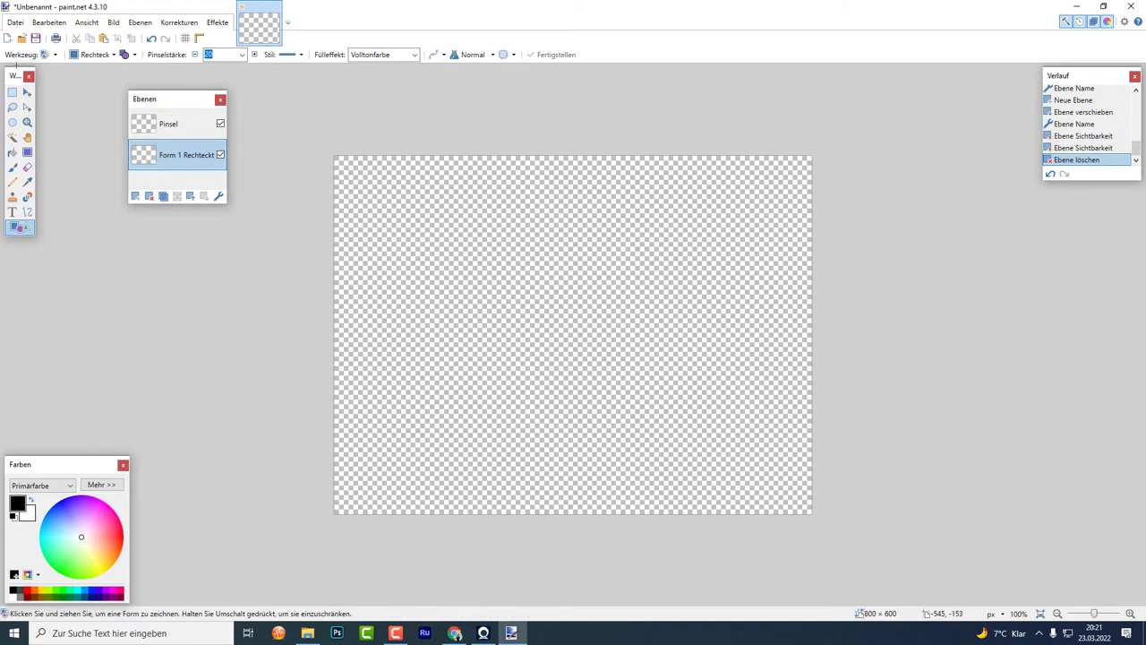
pyautogui.click(124, 55)
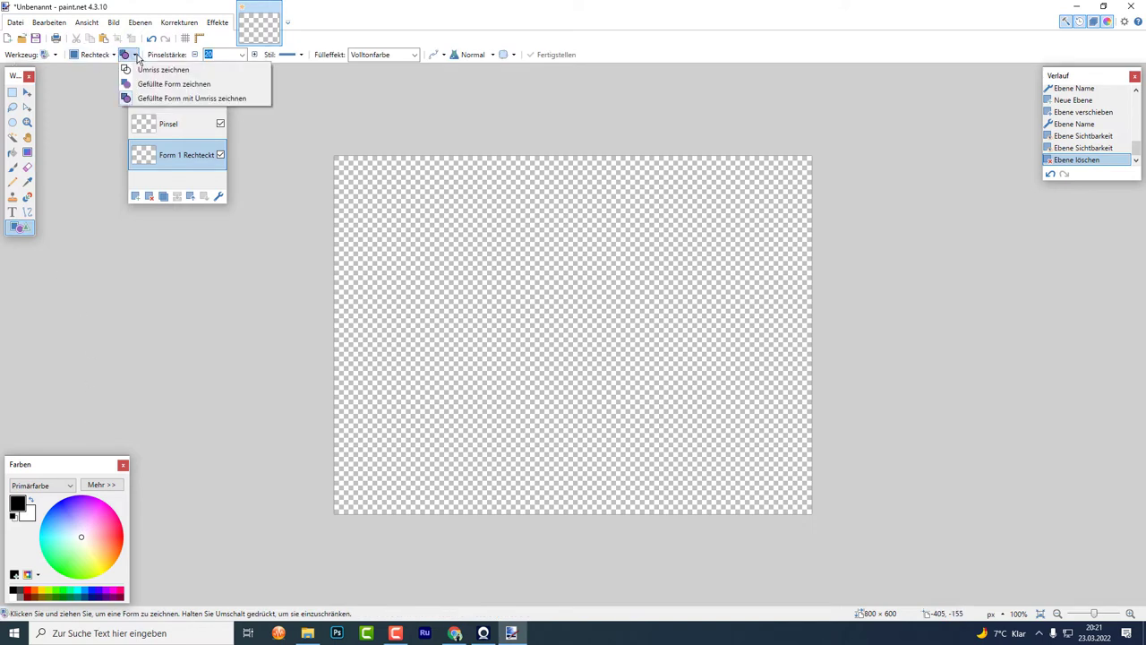
pyautogui.click(151, 99)
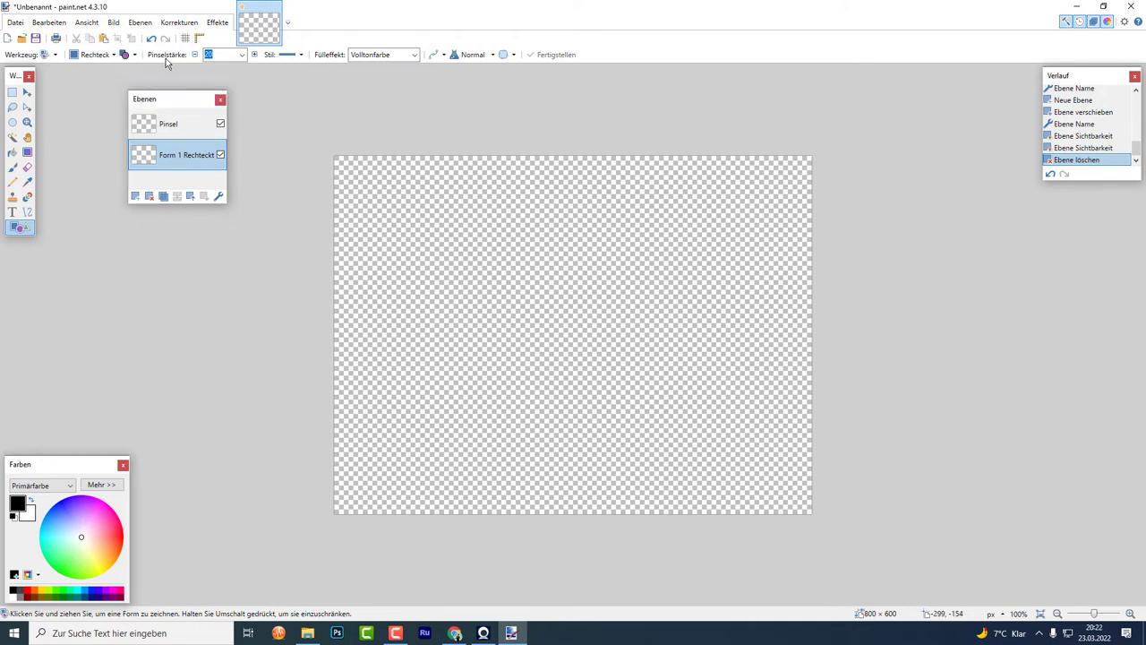
pyautogui.click(242, 56)
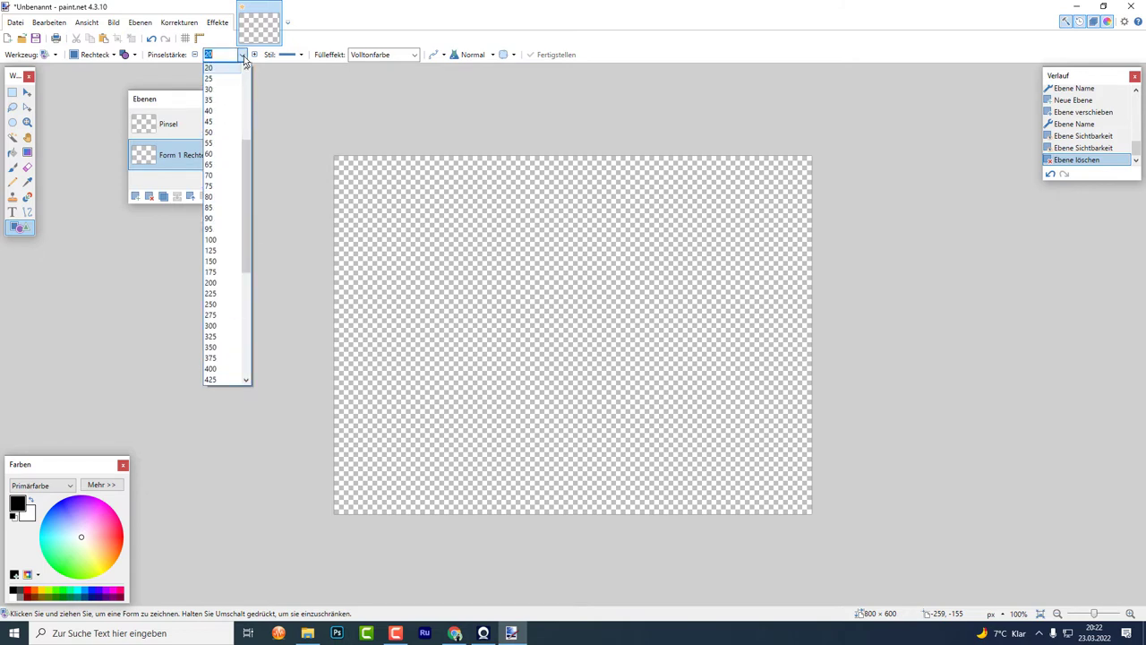
pyautogui.click(243, 56)
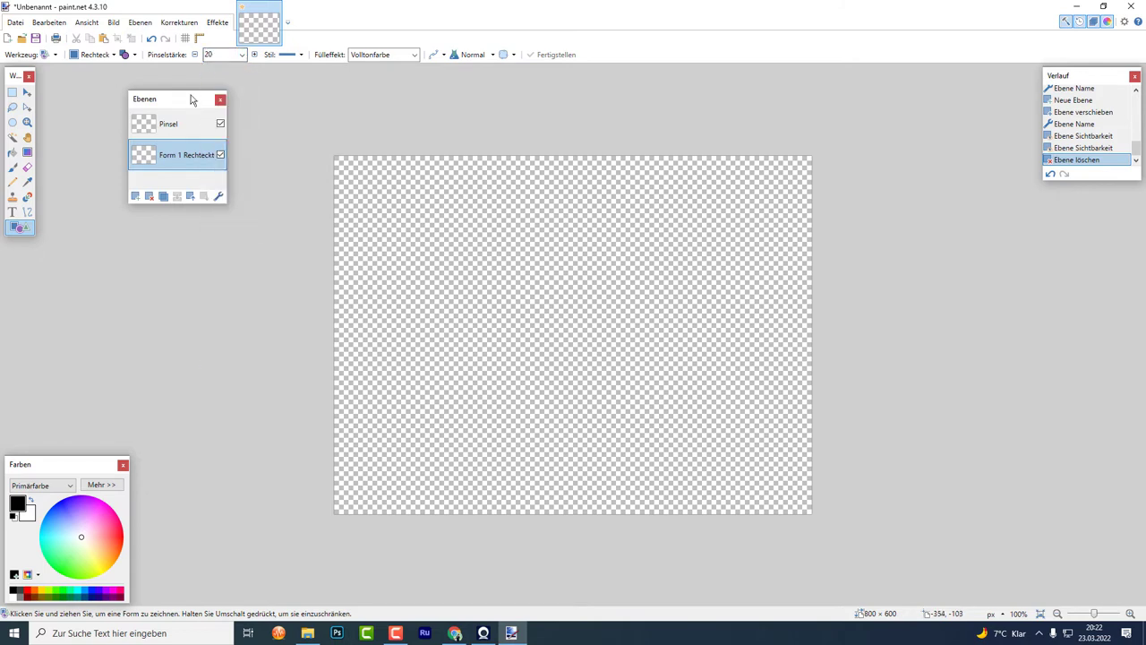
pyautogui.click(408, 56)
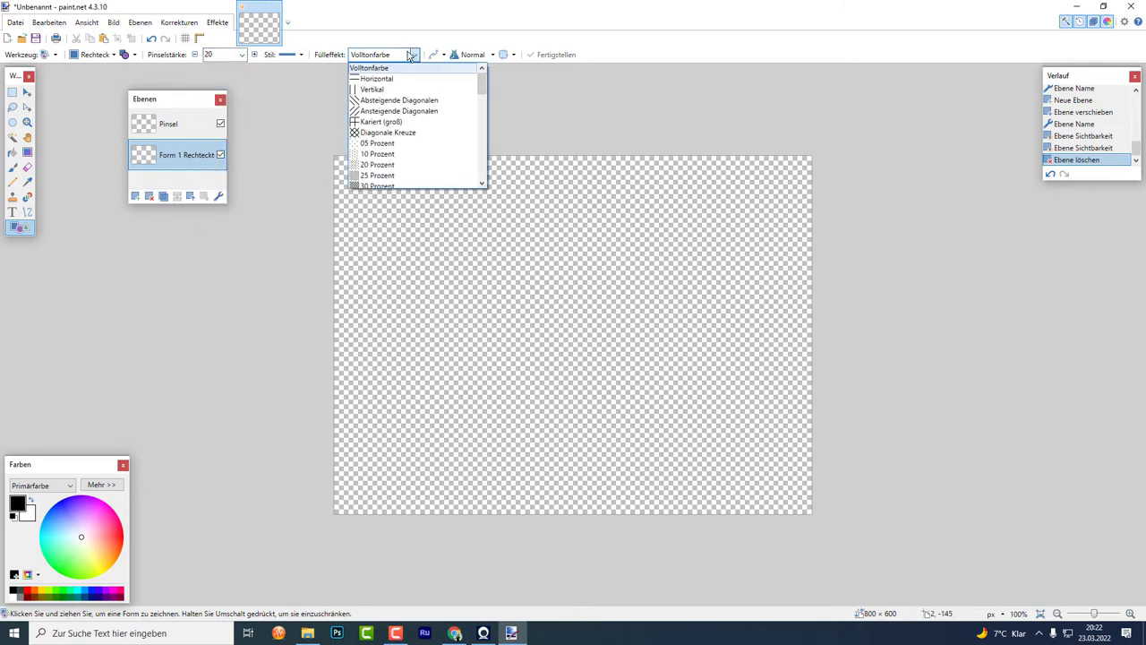
pyautogui.click(407, 52)
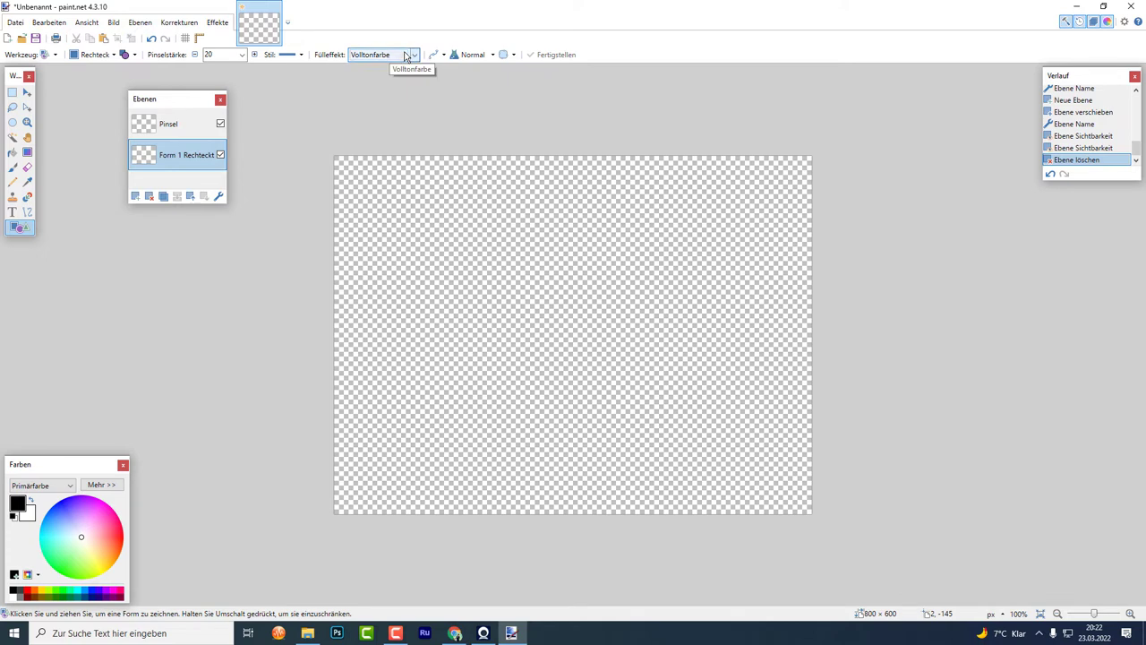
# - Draw an ellipse about 405 × 400 pixels on the Form 1 Rechteckt layer and shift it slightly up and to the right
pyautogui.click(56, 56)
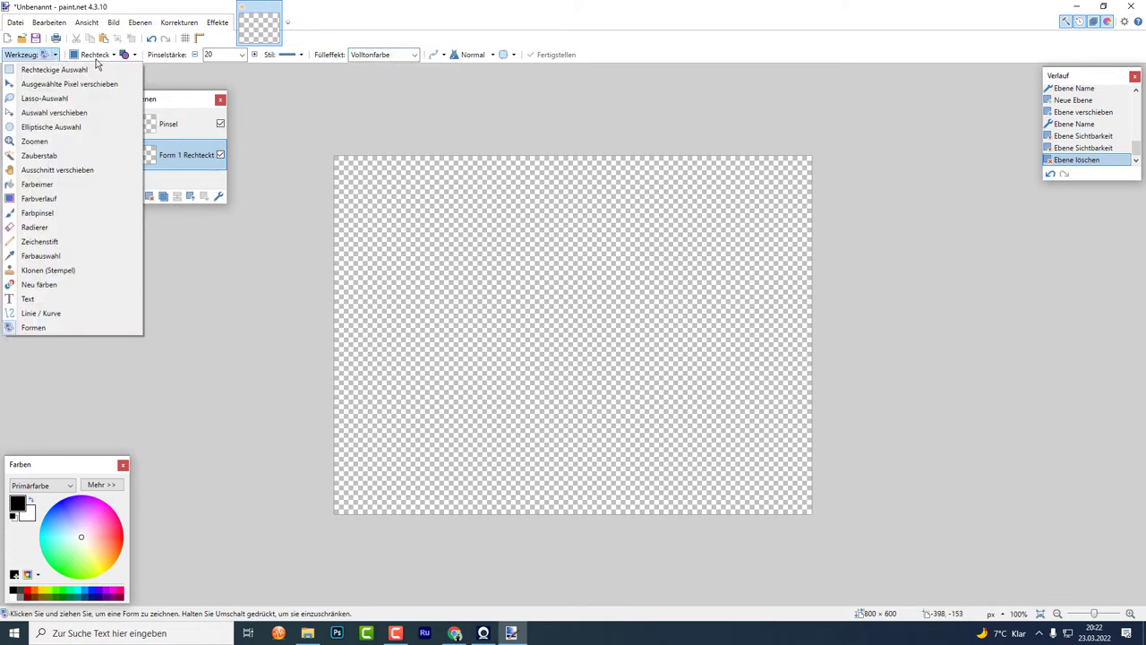
pyautogui.click(114, 55)
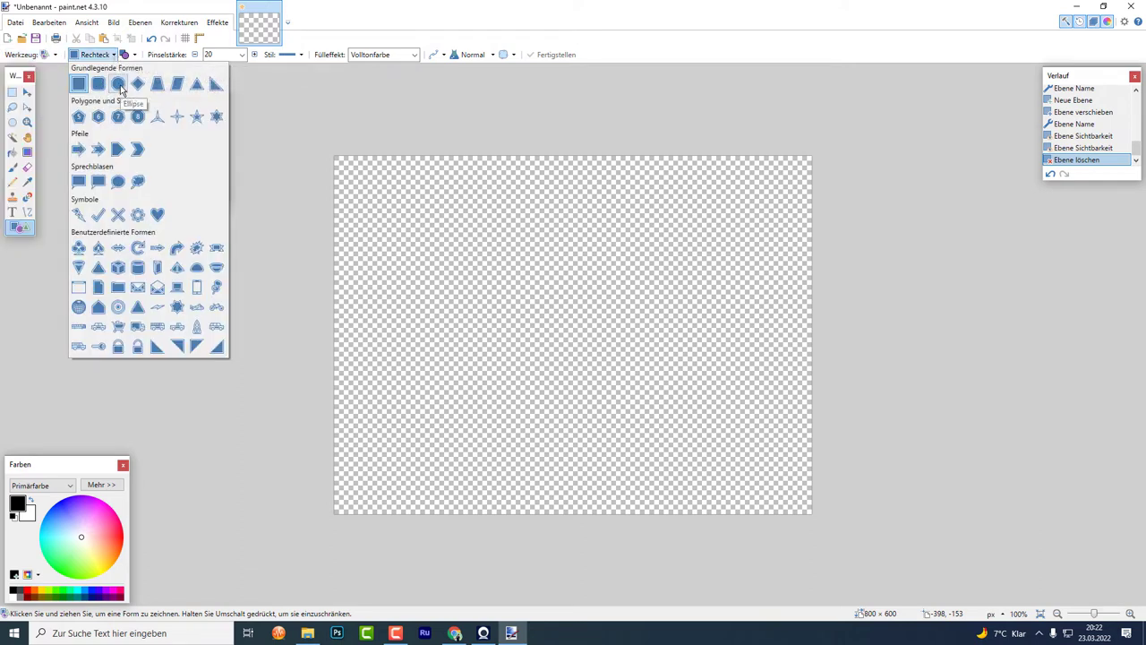
pyautogui.click(118, 85)
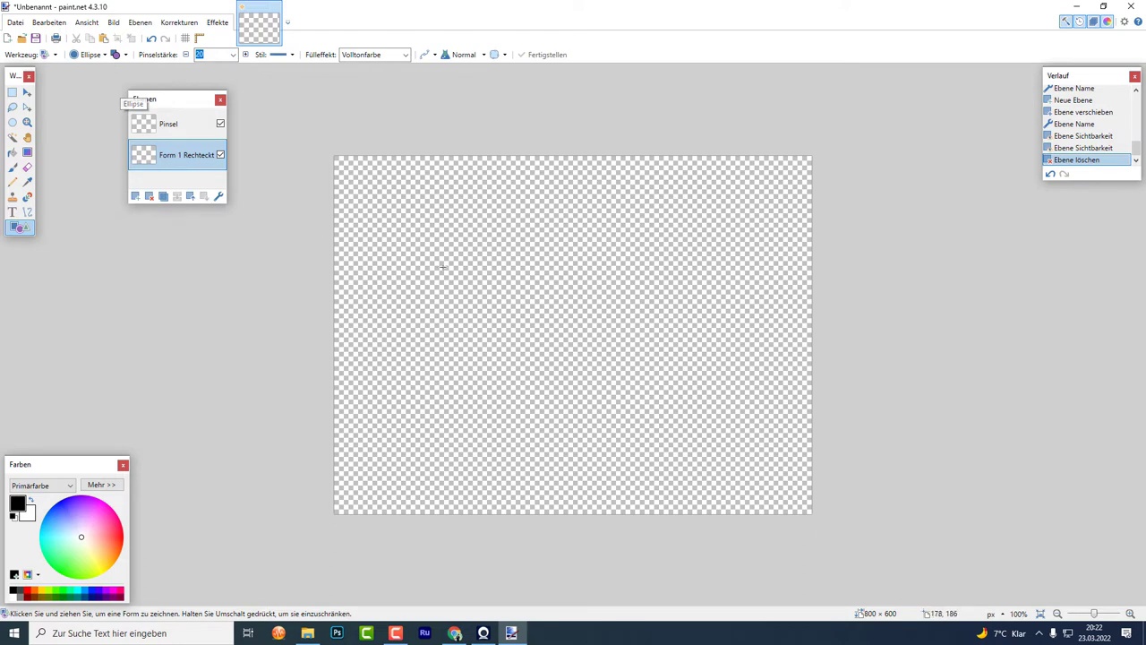
pyautogui.moveTo(421, 231); pyautogui.dragTo(664, 470)
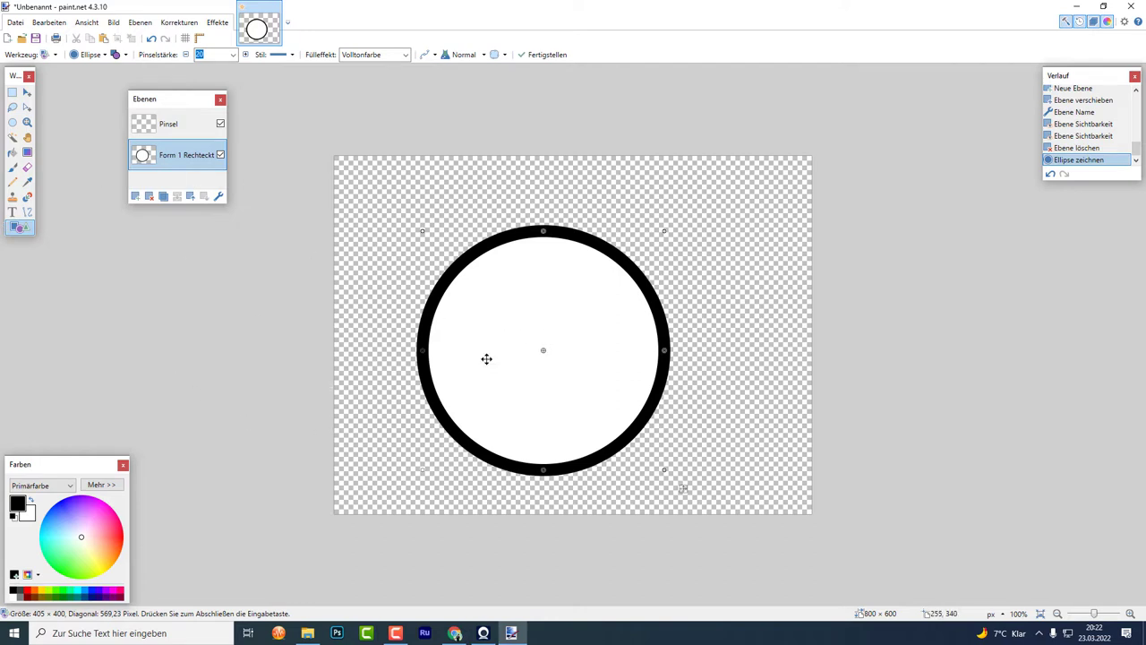
pyautogui.moveTo(486, 358)
pyautogui.mouseDown()
pyautogui.moveTo(570, 322)
pyautogui.moveTo(513, 341)
pyautogui.moveTo(719, 366)
pyautogui.moveTo(491, 342)
pyautogui.moveTo(179, 232)
pyautogui.moveTo(581, 338)
pyautogui.moveTo(492, 332)
pyautogui.moveTo(510, 343)
pyautogui.moveTo(504, 334)
pyautogui.mouseUp()
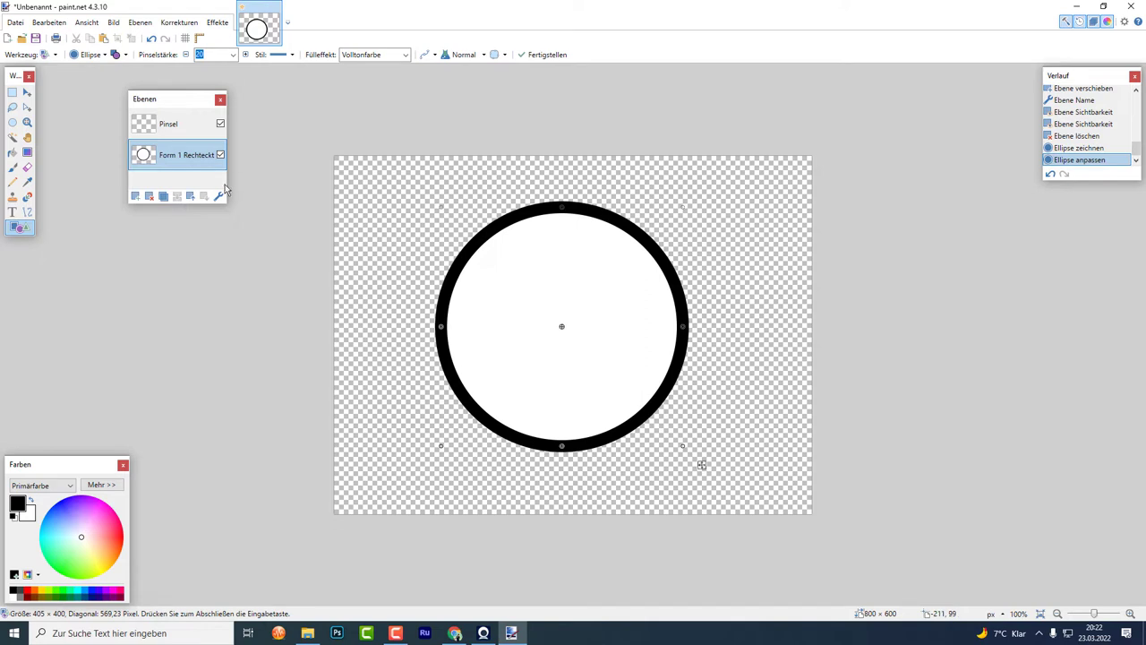
# - On the Pinsel layer, paint a solid black left eye inside the circle with the Paintbrush at a width of 20
pyautogui.click(174, 133)
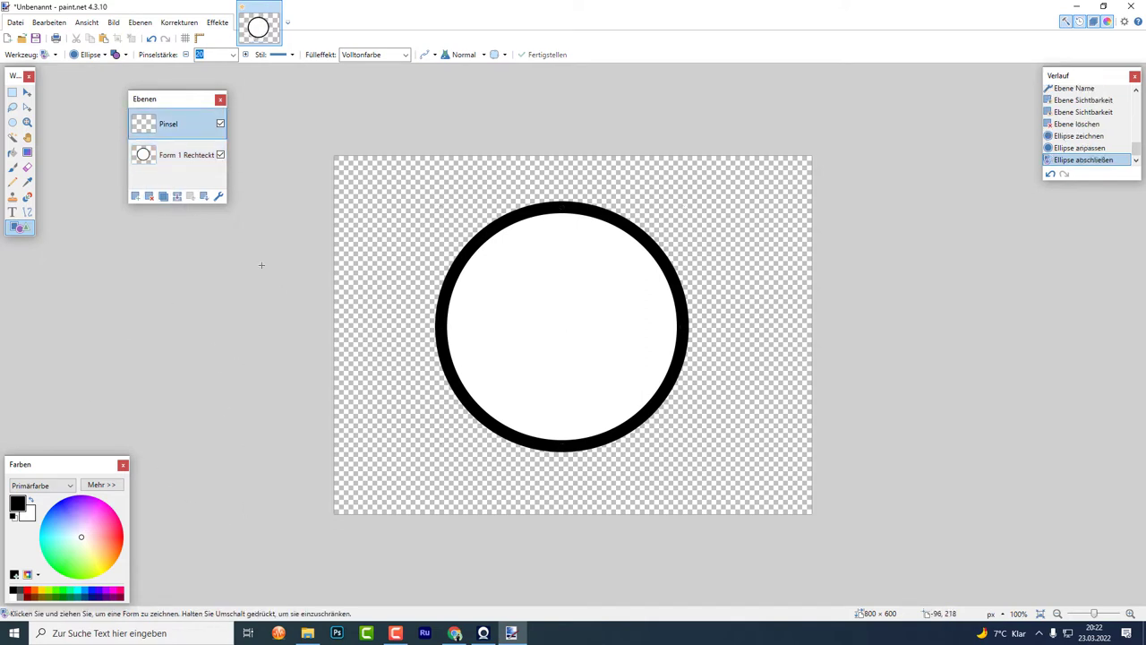
pyautogui.click(13, 167)
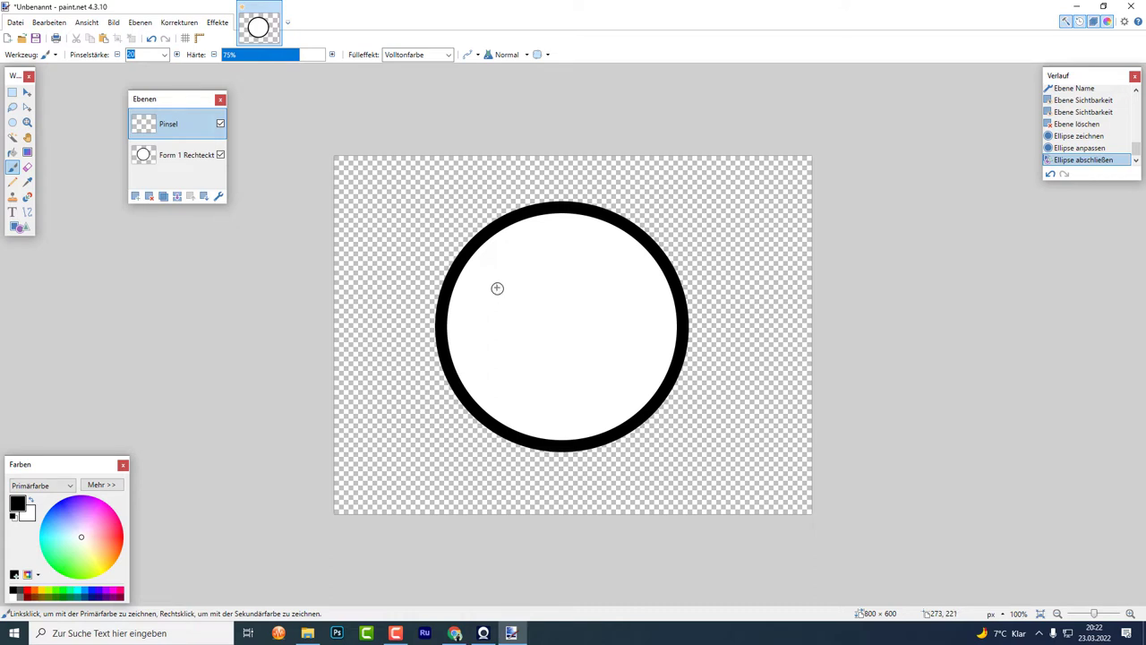
pyautogui.moveTo(496, 287)
pyautogui.mouseDown()
pyautogui.moveTo(500, 308)
pyautogui.moveTo(528, 289)
pyautogui.moveTo(500, 284)
pyautogui.moveTo(515, 293)
pyautogui.mouseUp()
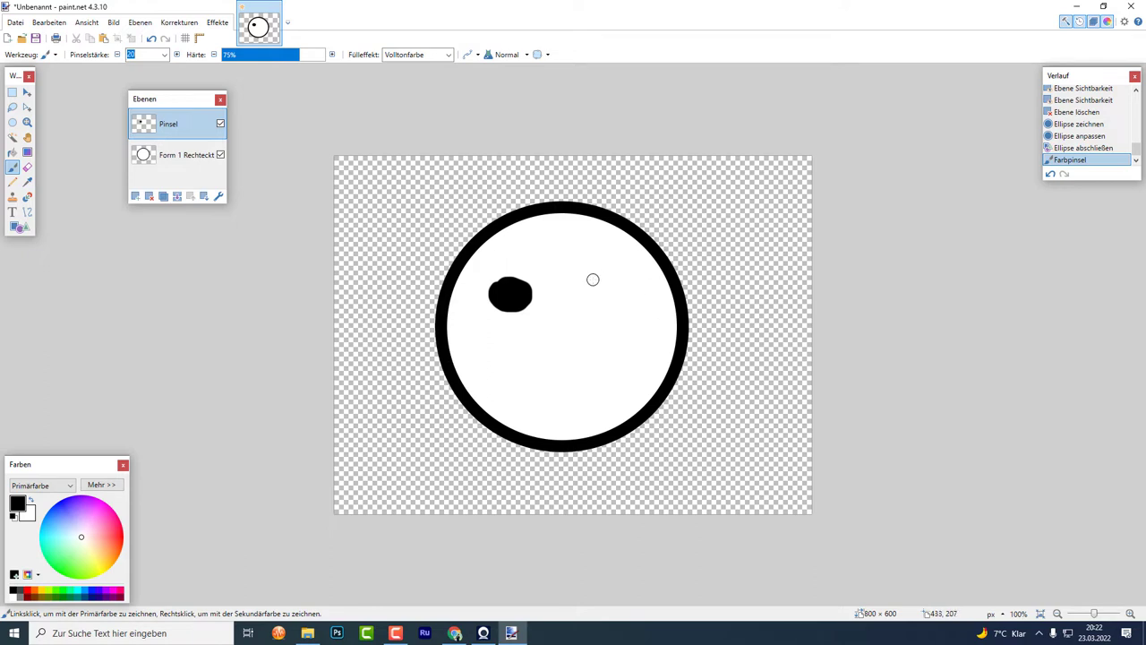
# - Paint a right eye on the same Pinsel layer, select the whole layer for moving its pixels, and deselect
pyautogui.moveTo(592, 279)
pyautogui.mouseDown()
pyautogui.moveTo(612, 292)
pyautogui.moveTo(591, 301)
pyautogui.mouseUp()
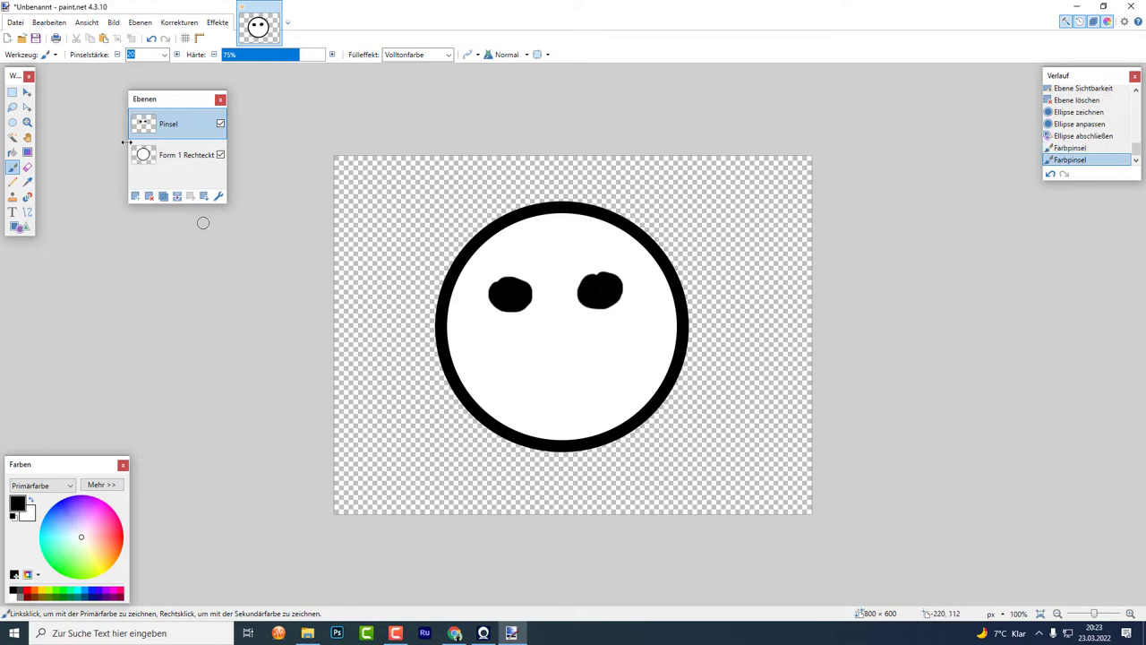
pyautogui.click(27, 92)
pyautogui.hotkey('ctrl', 'a')
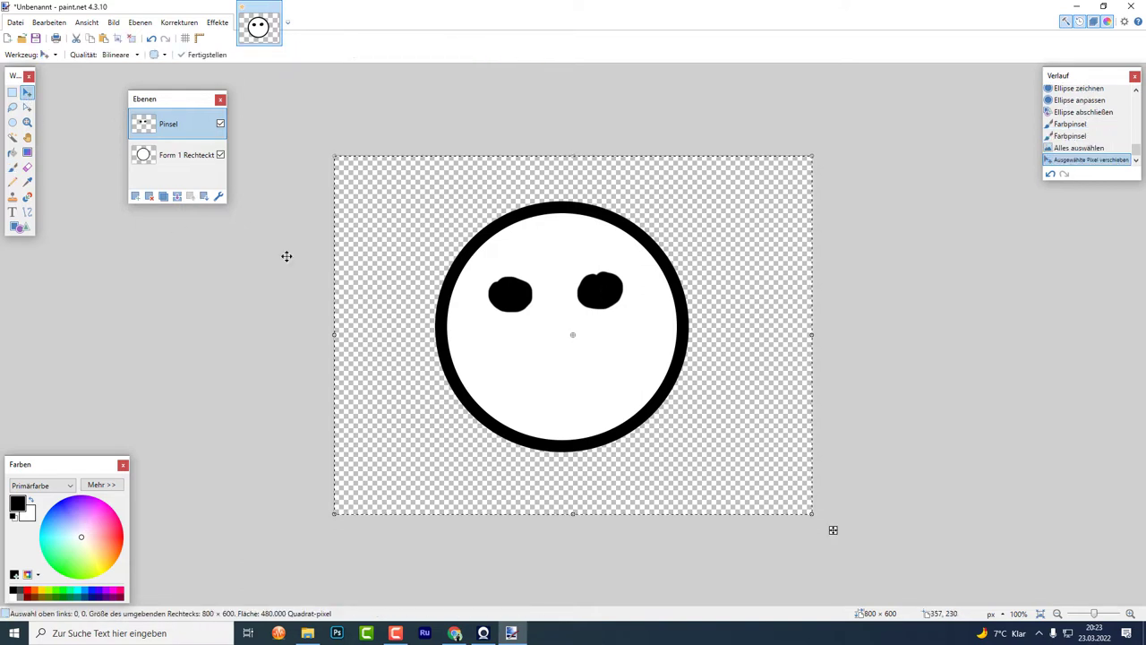
pyautogui.click(504, 305)
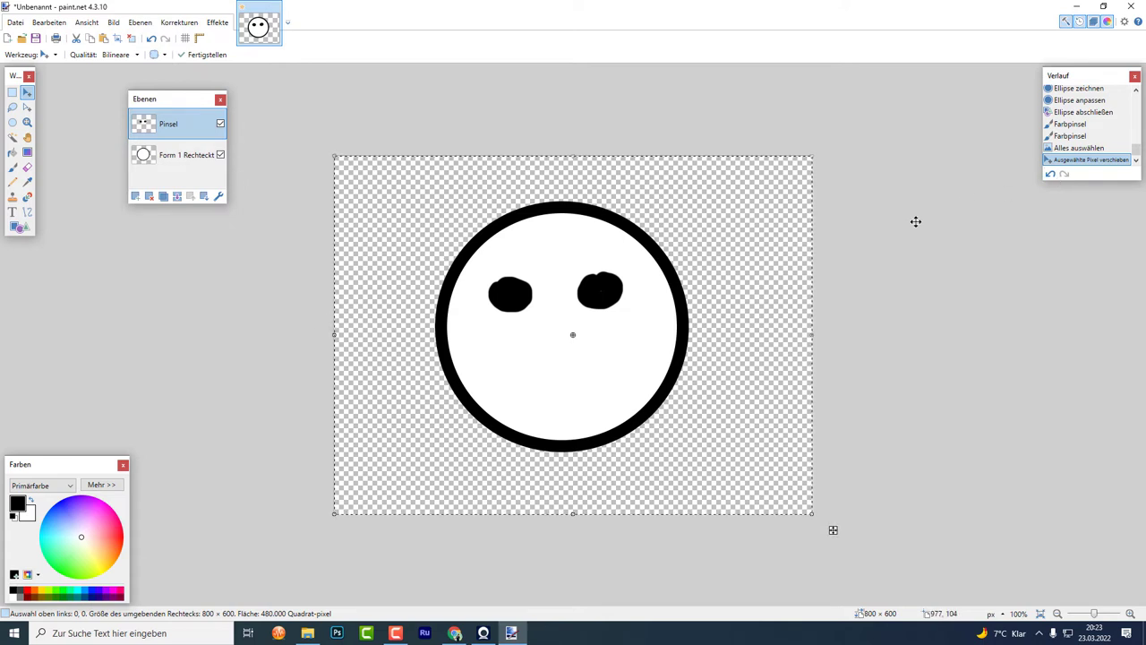
pyautogui.hotkey('ctrl', 'd')
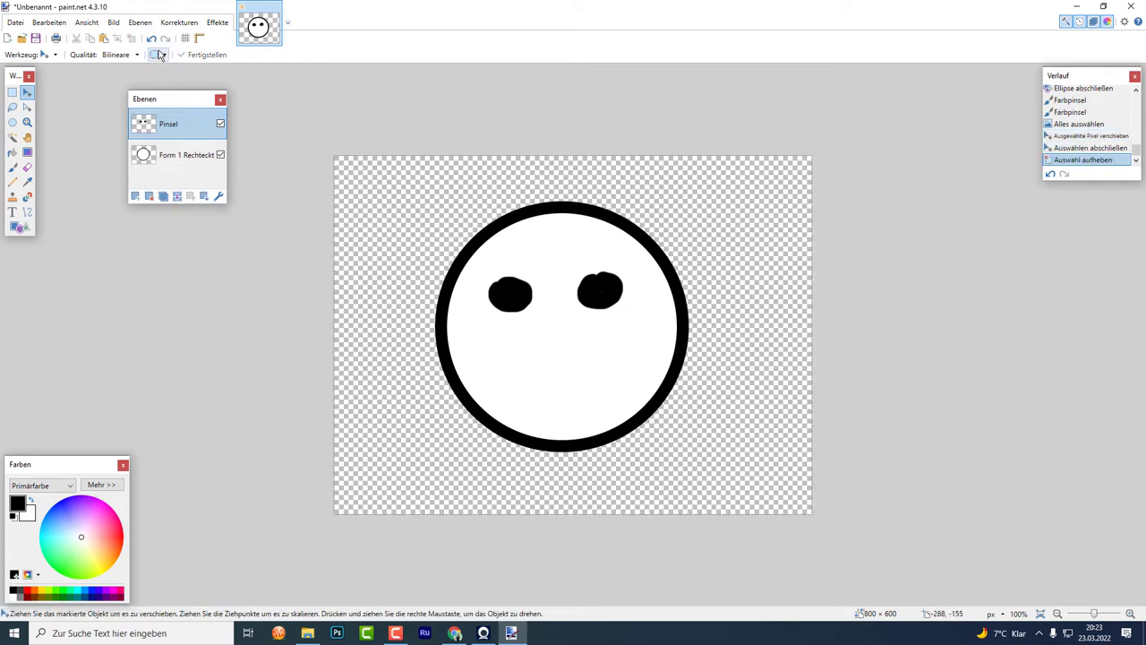
# - Undo the deselection, the pixel move, the whole-layer selection and the right eye's brush stroke
pyautogui.click(151, 39)
pyautogui.click(154, 42)
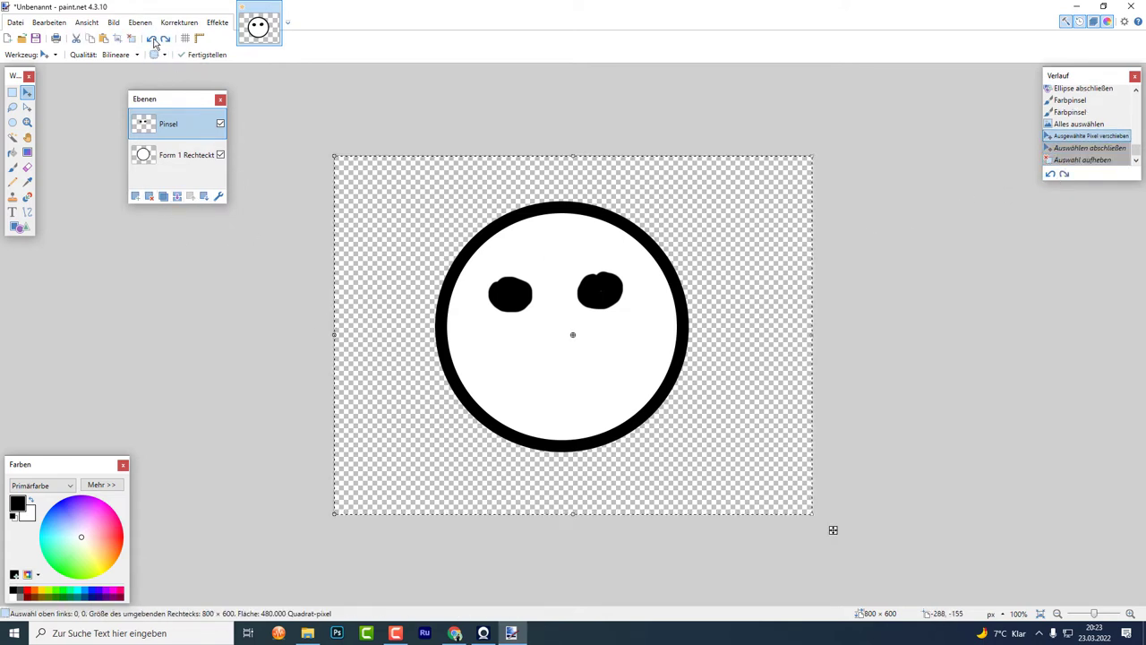
pyautogui.click(154, 42)
pyautogui.click(154, 42)
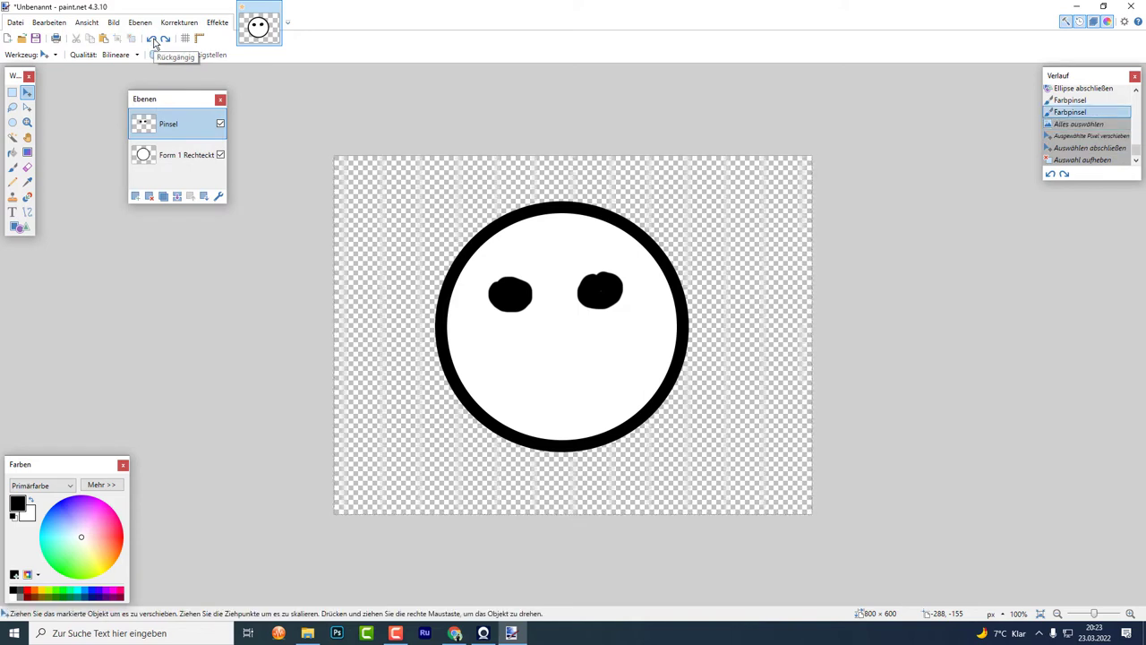
pyautogui.click(154, 42)
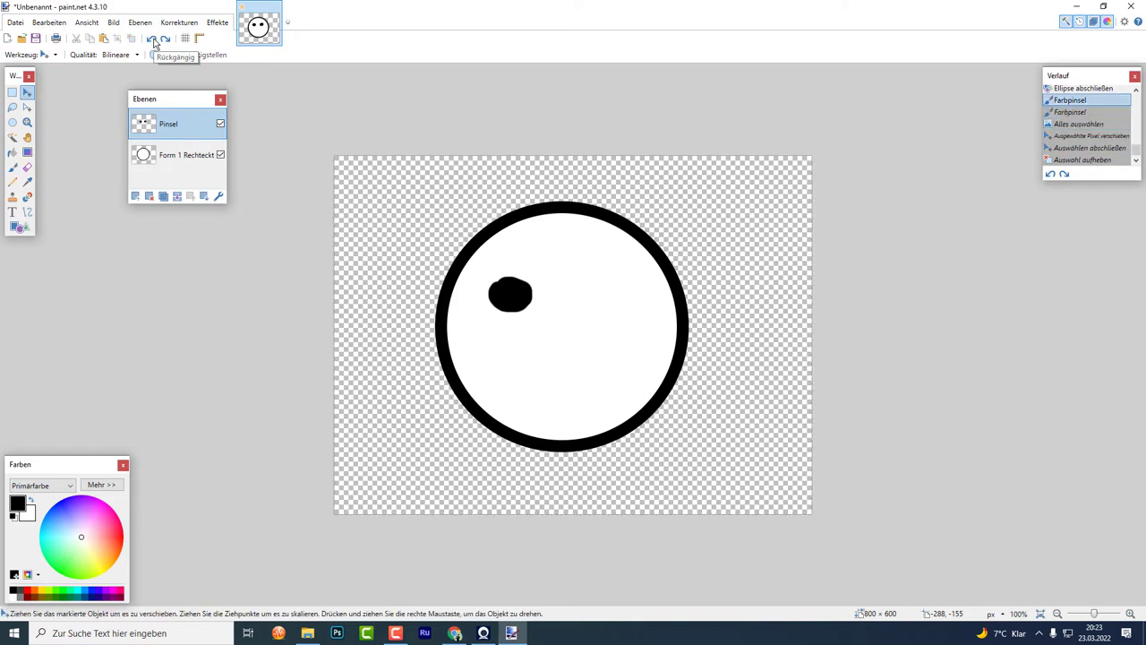
# - Add a new layer above Pinsel and rename it "Pinsel 2"
pyautogui.click(136, 196)
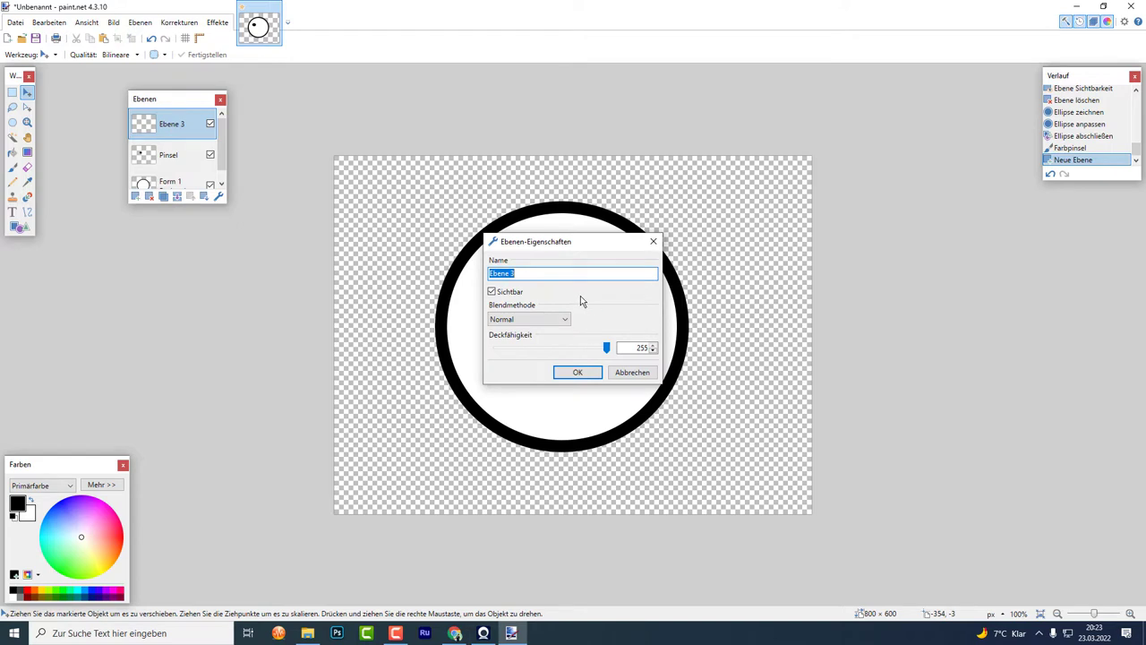
pyautogui.write('Pinsel 2')
pyautogui.click(578, 371)
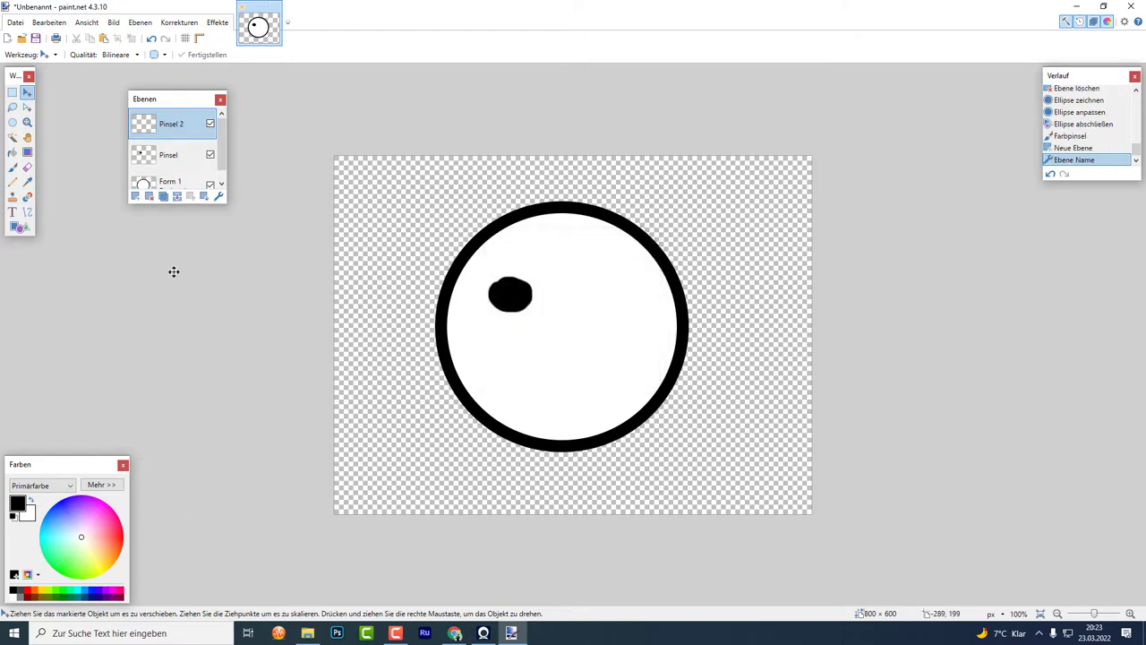
# - Paint a solid black right eye inside the circle on the Pinsel 2 layer with the Paintbrush
pyautogui.click(12, 167)
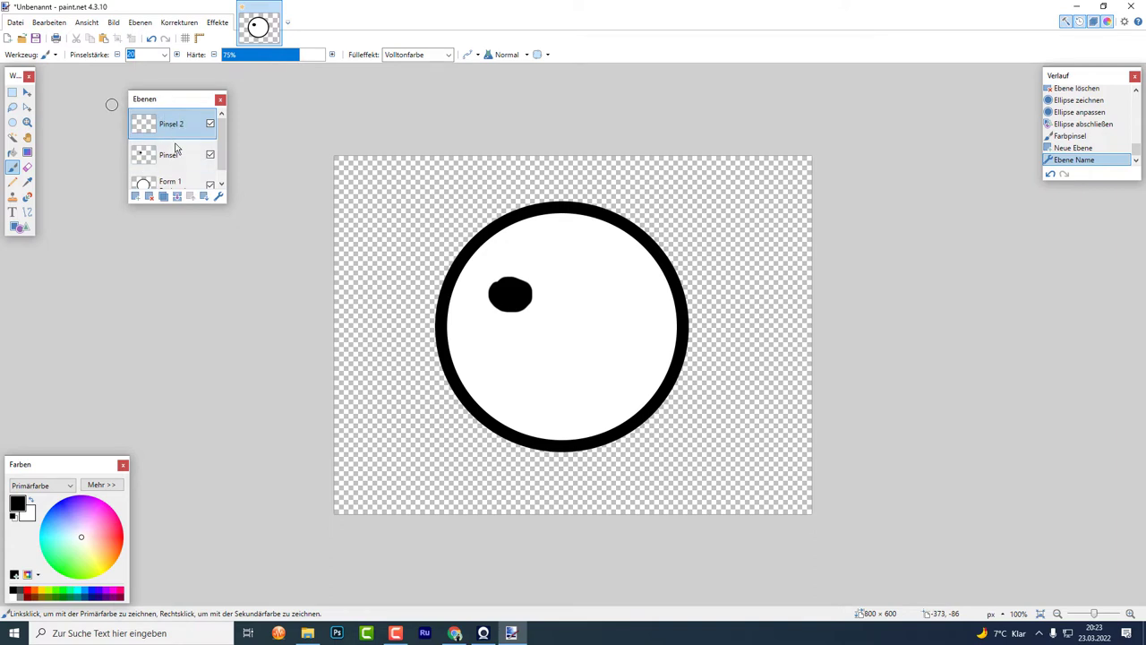
pyautogui.moveTo(609, 285); pyautogui.dragTo(601, 300)
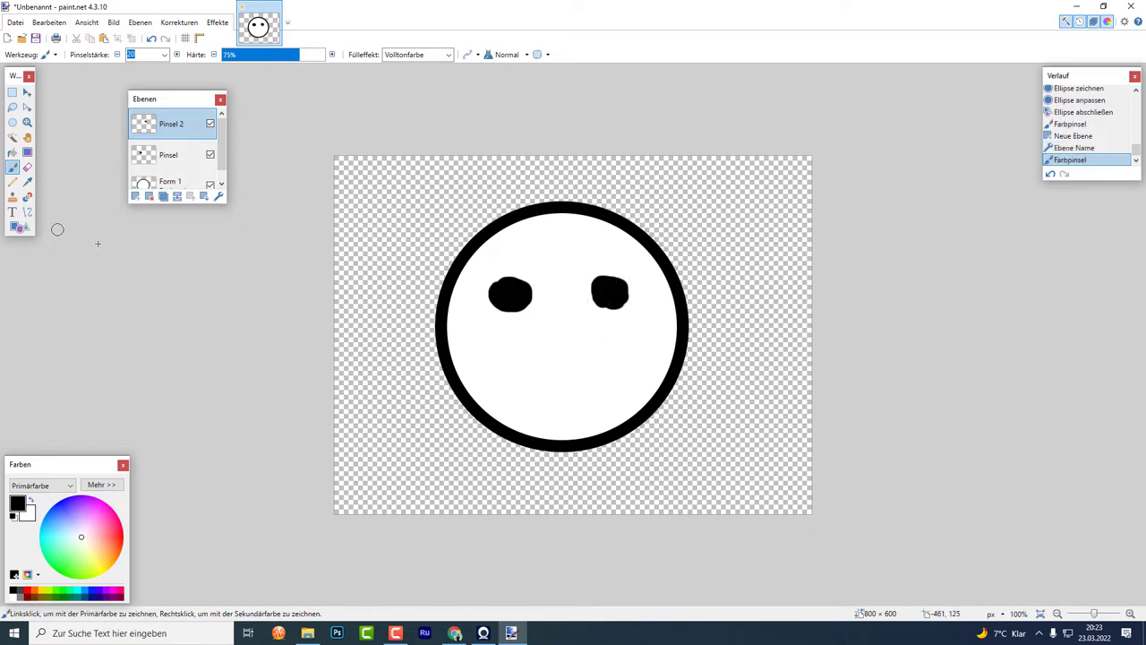
# - Add a new layer above Pinsel 2 and name it "Pinsel 3 - Mund"
pyautogui.click(135, 195)
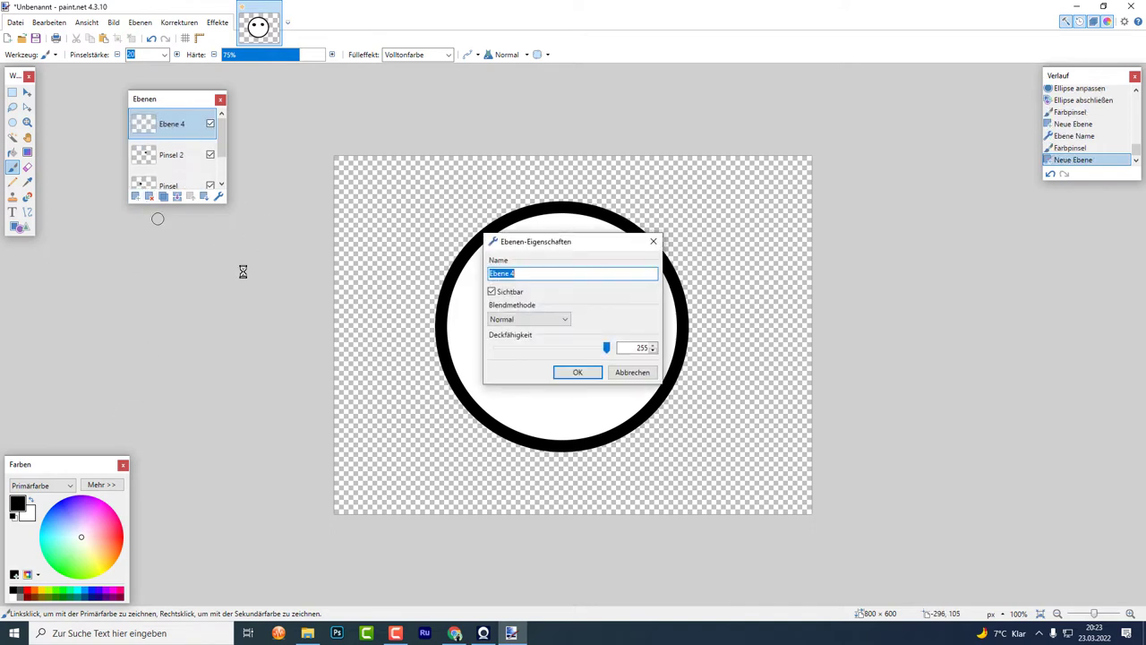
pyautogui.write('P')
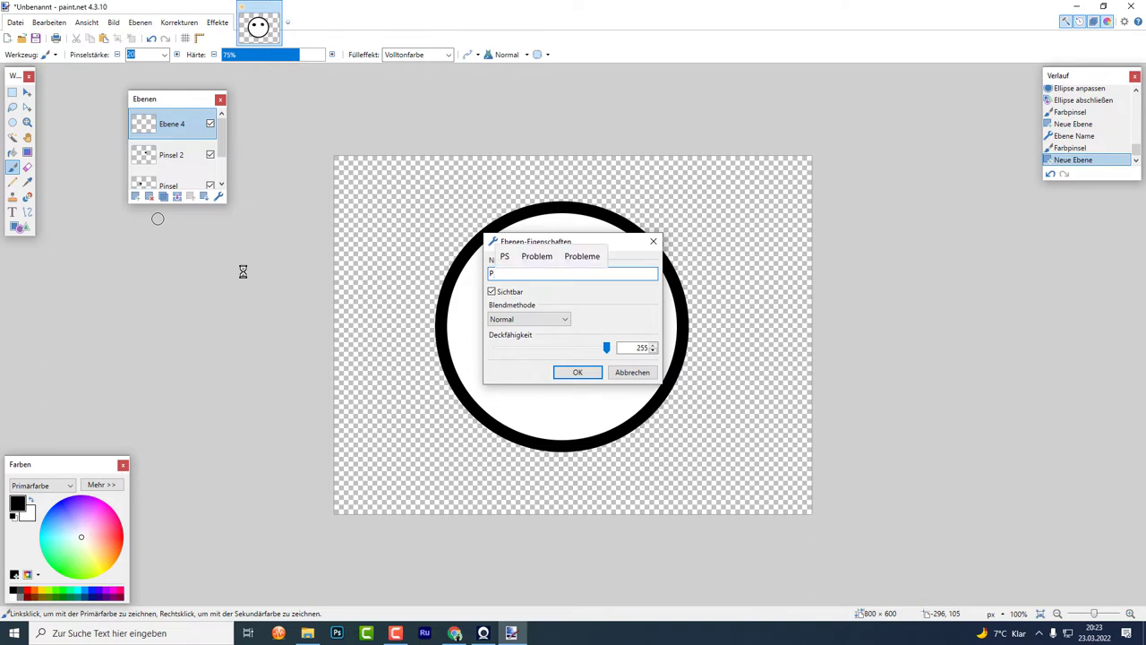
pyautogui.write('insel')
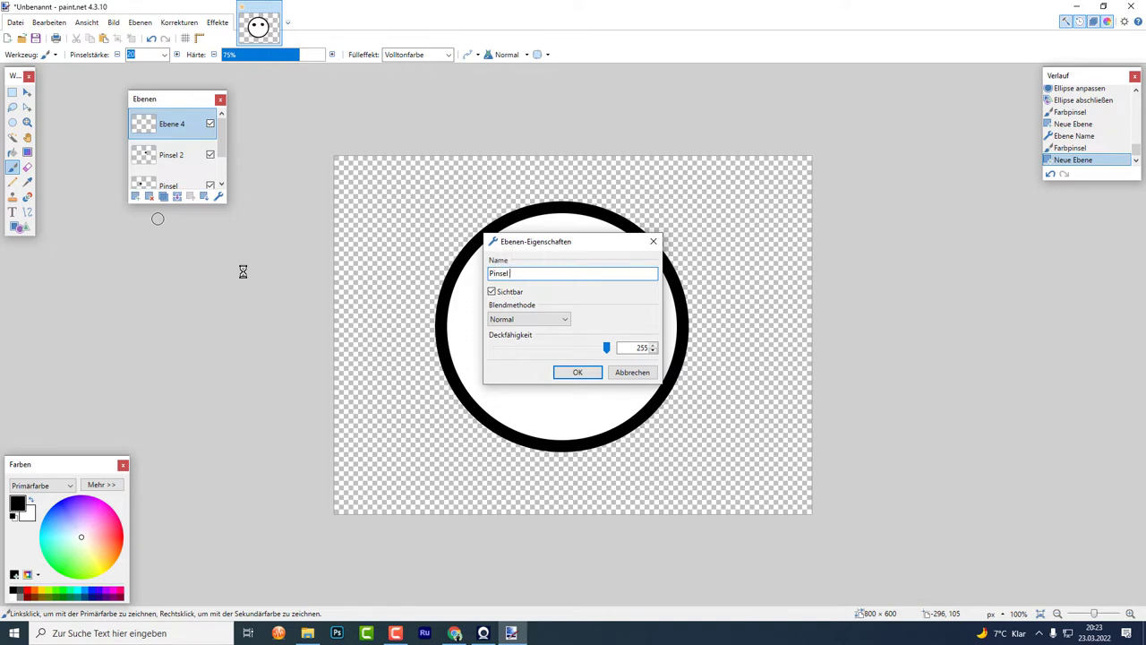
pyautogui.write(' 2')
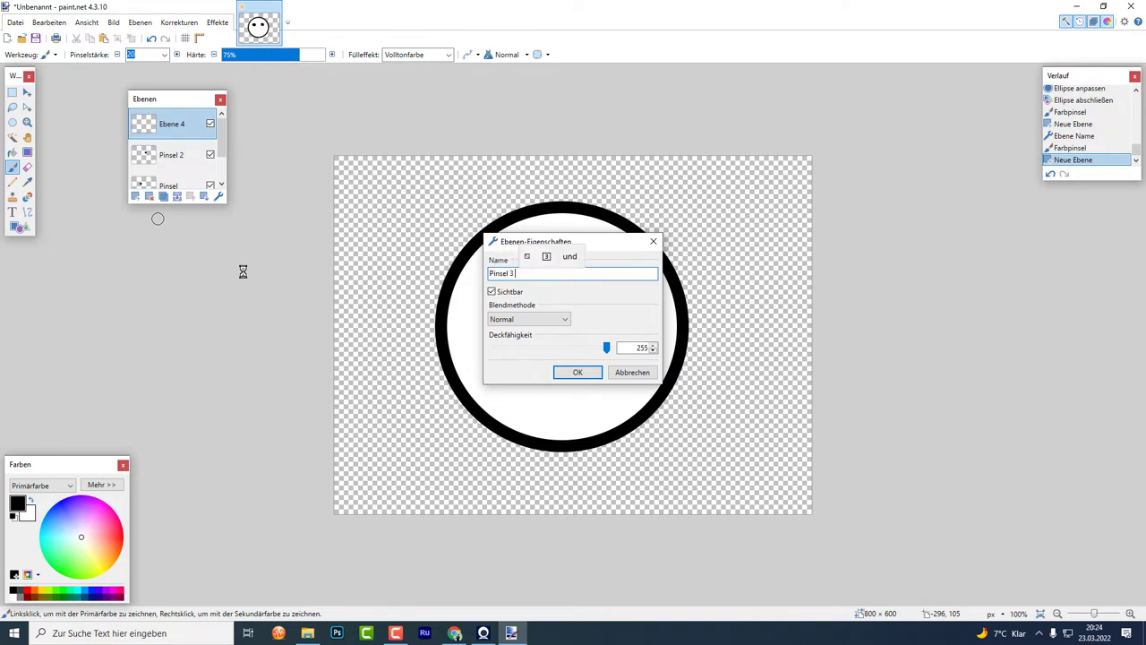
pyautogui.write(' Mund')
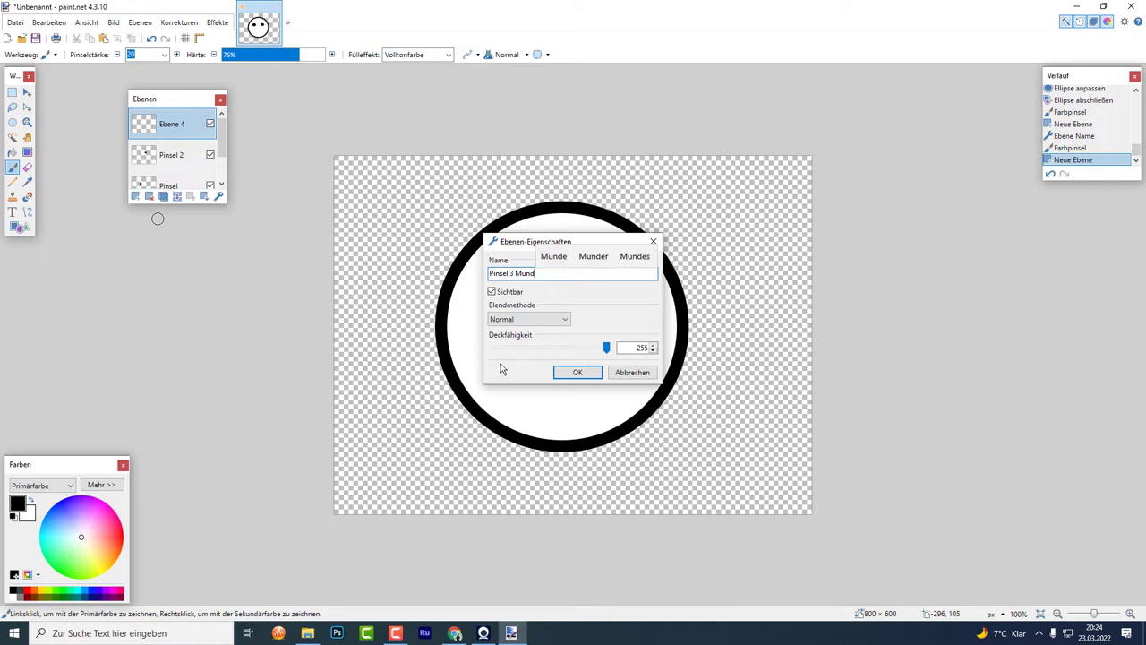
pyautogui.click(518, 273)
pyautogui.write('-')
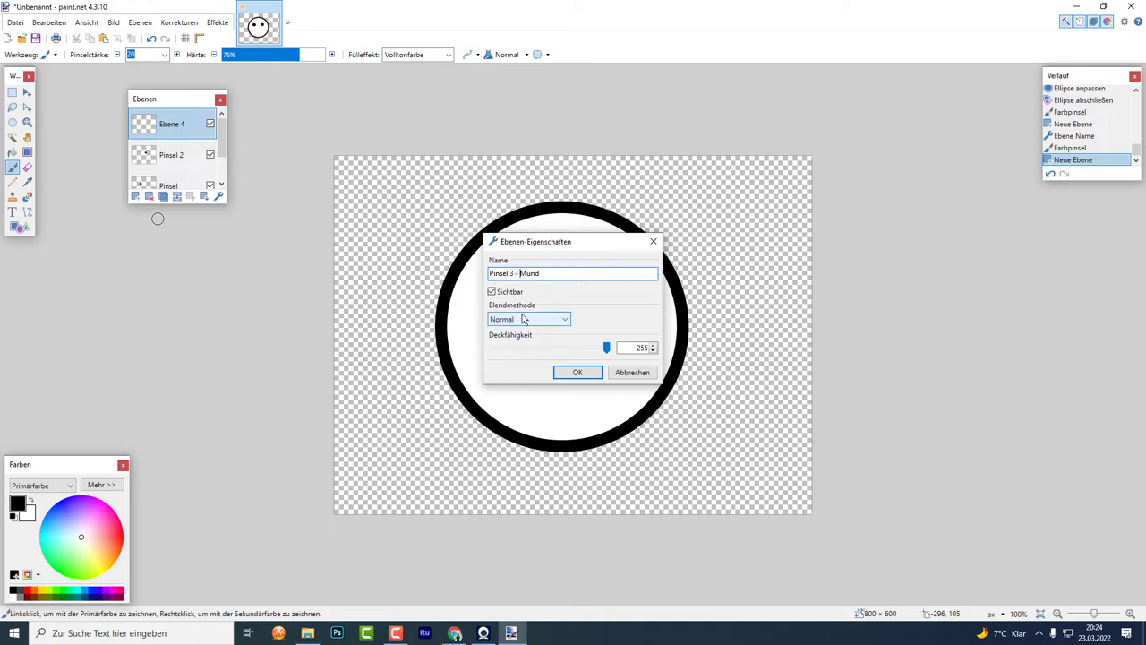
pyautogui.click(573, 371)
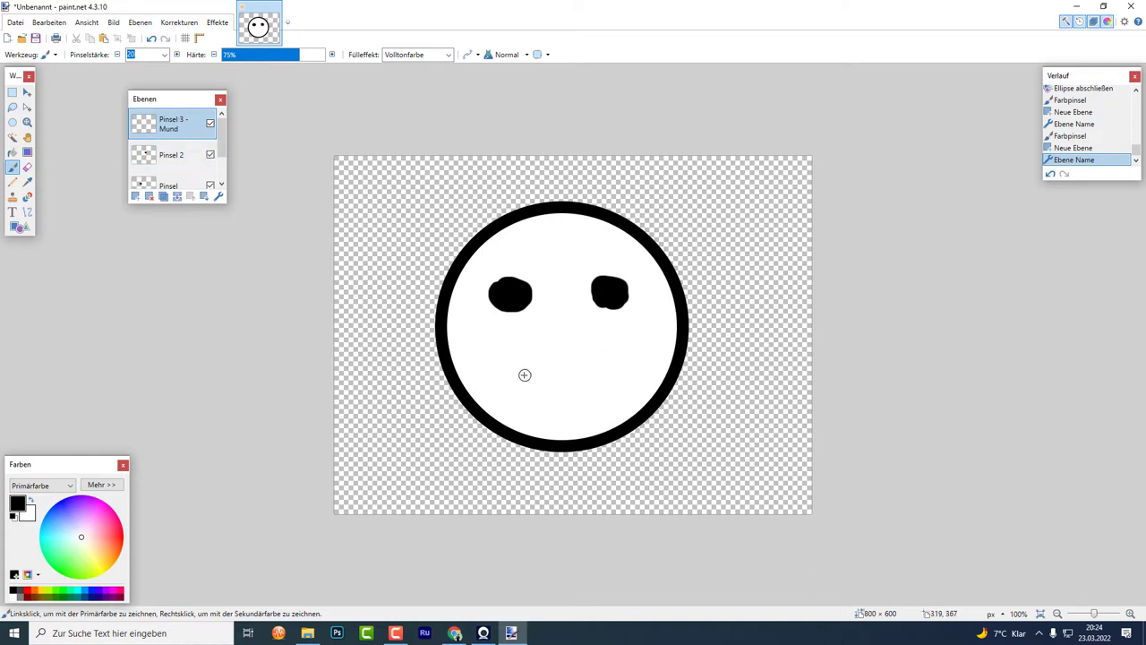
# - Paint a smiling mouth on the Pinsel 3 - Mund layer, move its pixels about 4 px left and 18 px up, and deselect
pyautogui.moveTo(517, 371)
pyautogui.mouseDown()
pyautogui.moveTo(598, 388)
pyautogui.moveTo(611, 357)
pyautogui.moveTo(594, 386)
pyautogui.moveTo(565, 395)
pyautogui.moveTo(521, 370)
pyautogui.moveTo(564, 397)
pyautogui.moveTo(601, 379)
pyautogui.mouseUp()
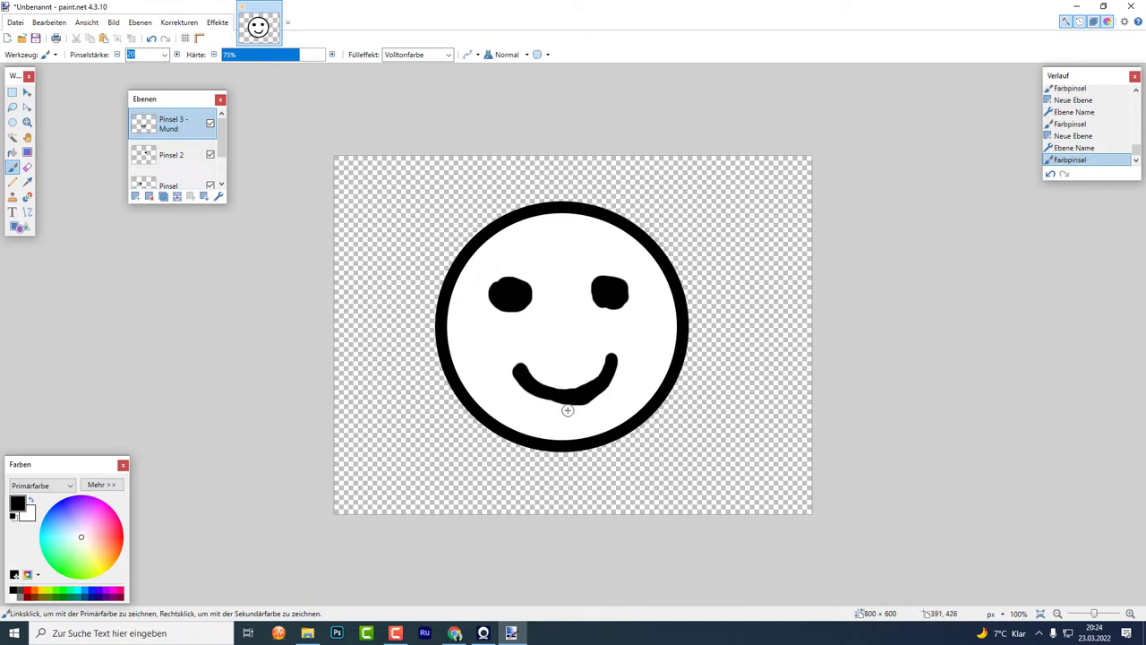
pyautogui.press('m')
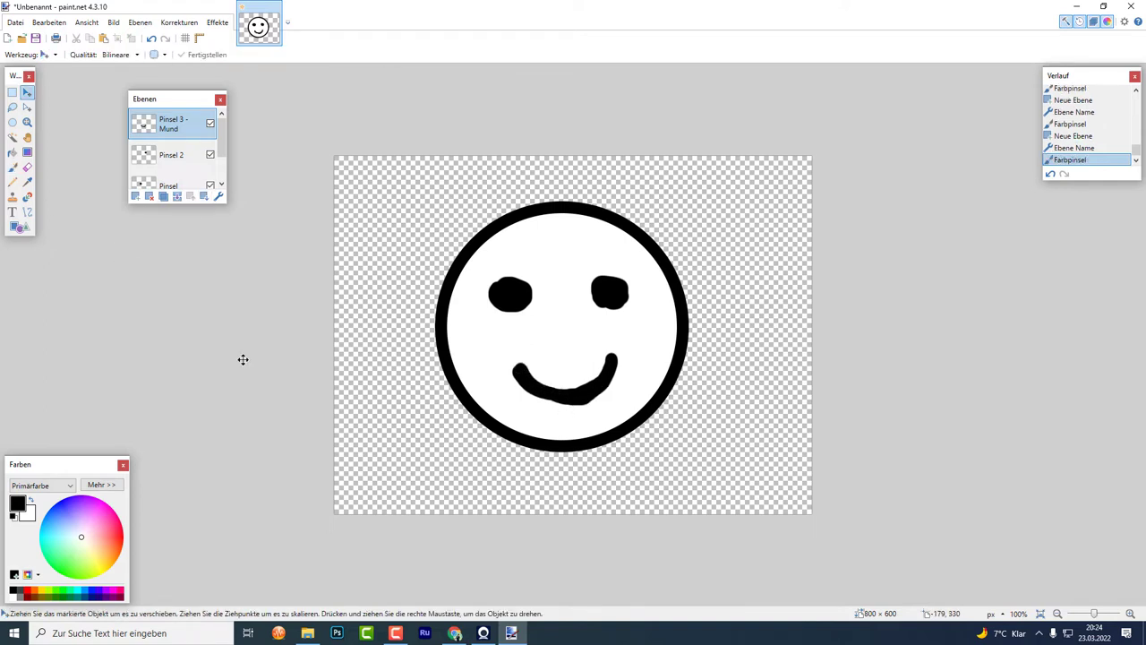
pyautogui.moveTo(269, 342); pyautogui.dragTo(265, 326)
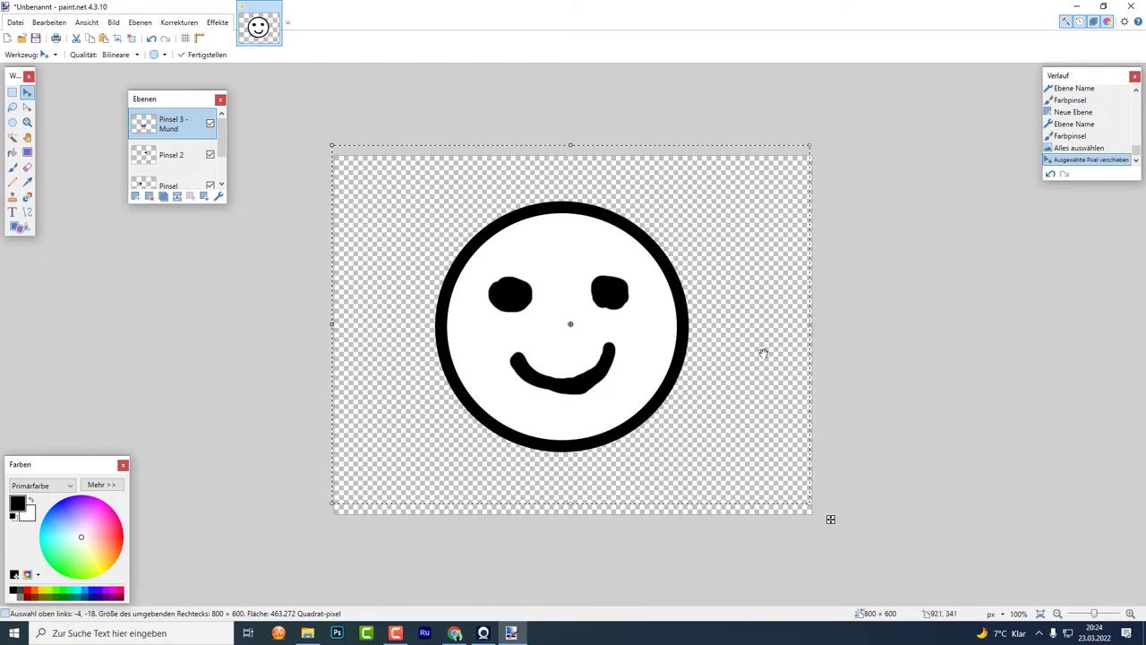
pyautogui.hotkey('ctrl', 'd')
# - Select the whole mouth layer again for moving its pixels and clear the selection
pyautogui.hotkey('ctrl', 'a')
pyautogui.click(238, 402)
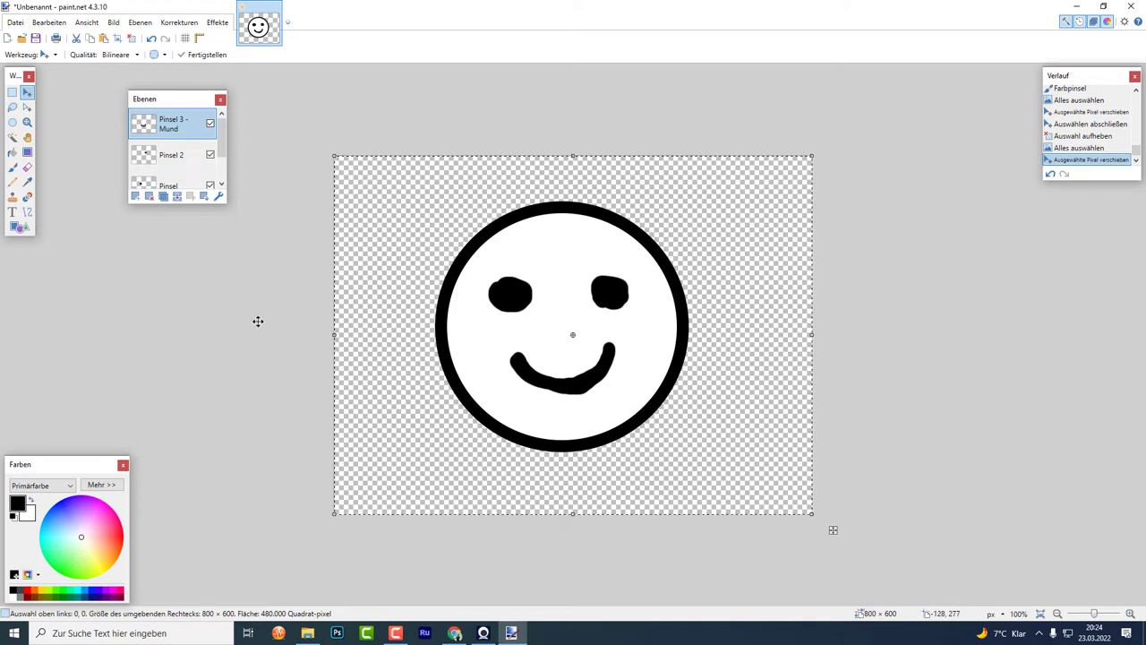
pyautogui.hotkey('ctrl', 'd')
pyautogui.hotkey('ctrl', 'z')
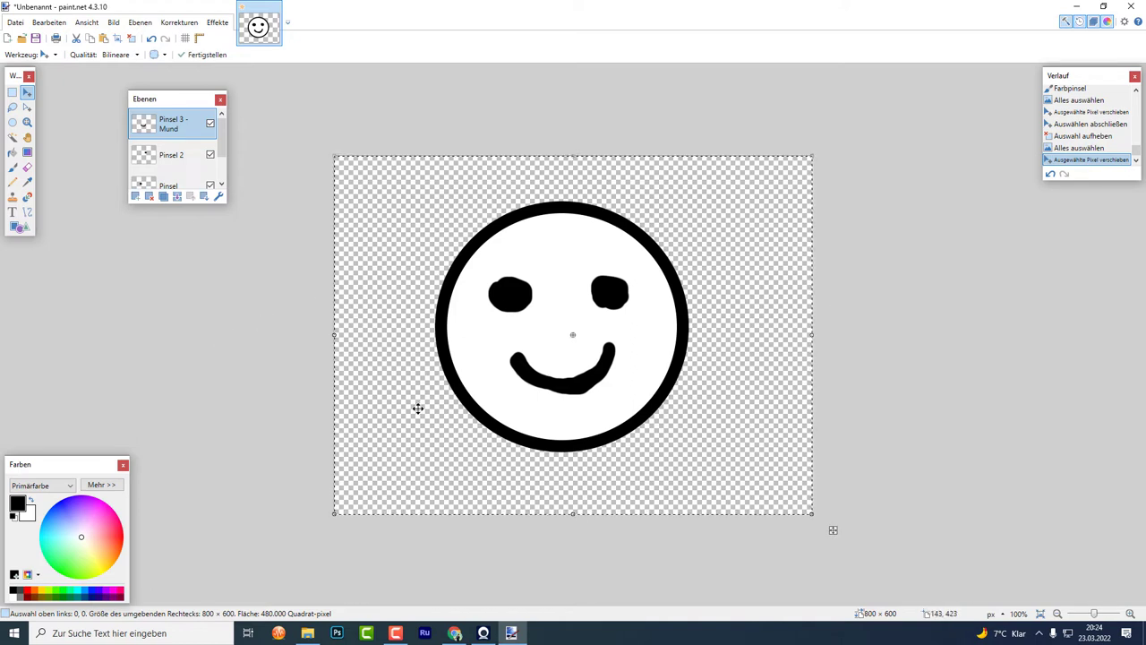
pyautogui.hotkey('ctrl', 'd')
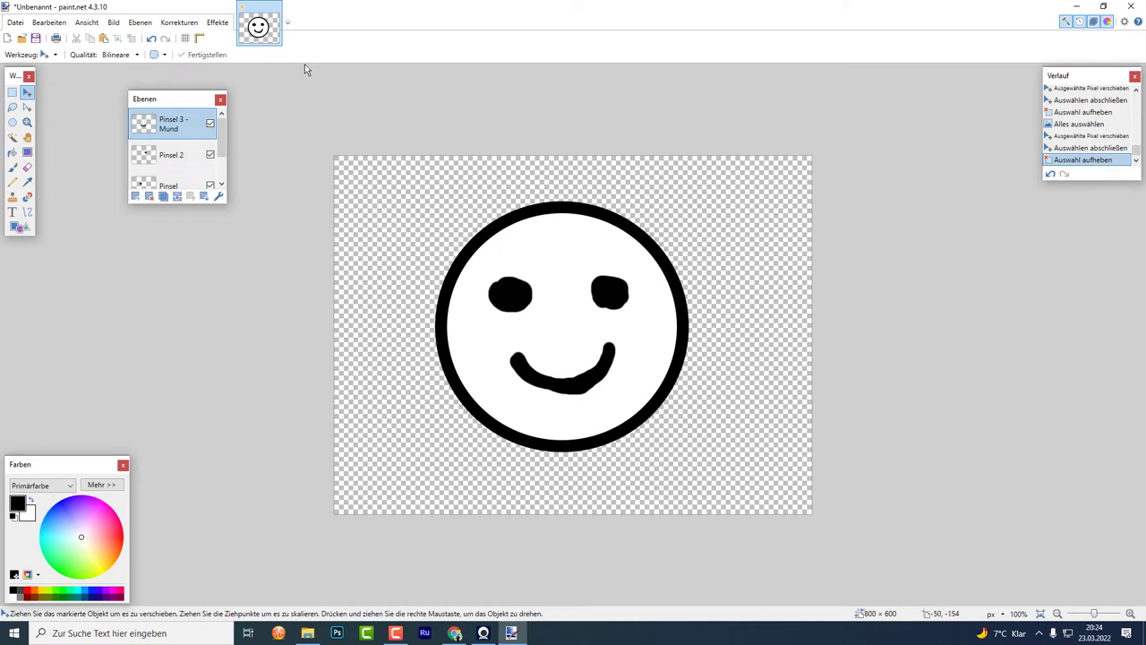
# - With Move Selection on the mouth layer, select everything, shift only the outline about 11 px right and down, and deselect
pyautogui.click(27, 109)
pyautogui.hotkey('ctrl', 'a')
pyautogui.click(507, 295)
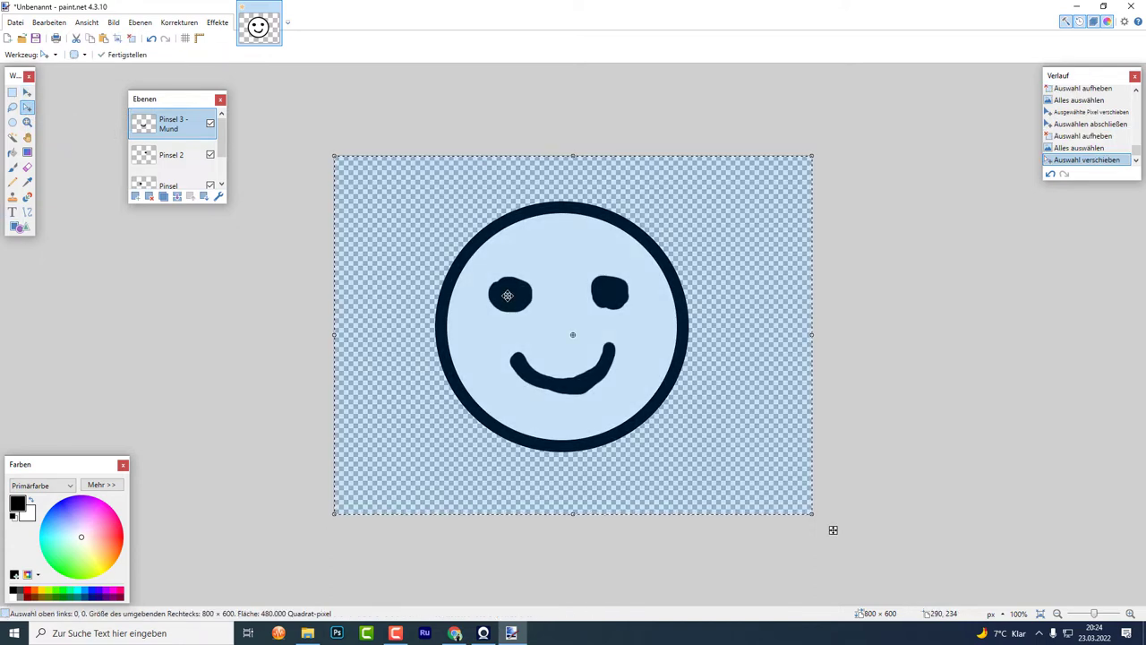
pyautogui.moveTo(507, 296)
pyautogui.mouseDown()
pyautogui.moveTo(428, 304)
pyautogui.moveTo(657, 286)
pyautogui.moveTo(558, 317)
pyautogui.moveTo(489, 300)
pyautogui.moveTo(509, 302)
pyautogui.mouseUp()
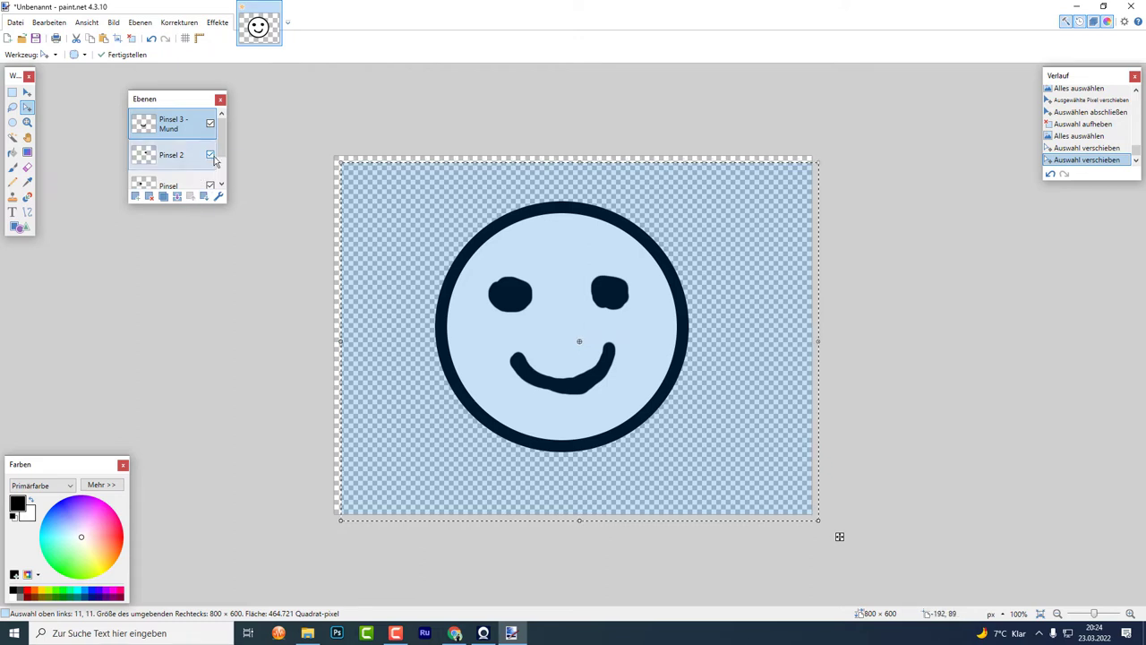
pyautogui.scroll(-1, 179, 148)
pyautogui.hotkey('ctrl', 'd')
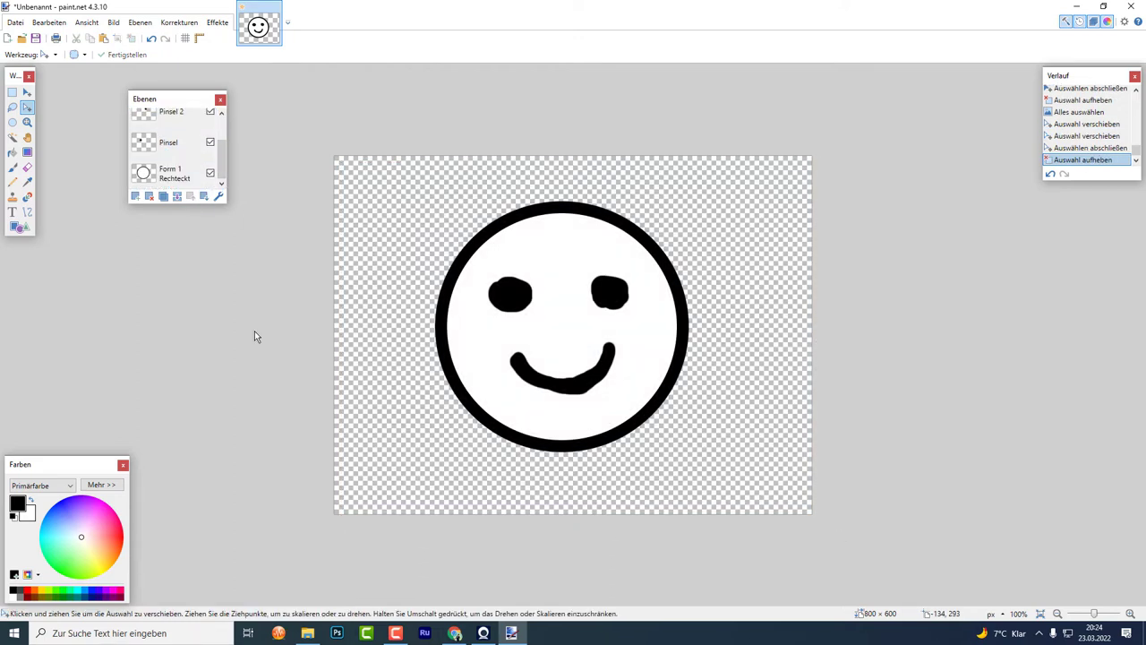
# - On the Form 1 Rechteckt layer, select everything and shift only the selection outline about 55 px right and 18 px down
pyautogui.click(188, 180)
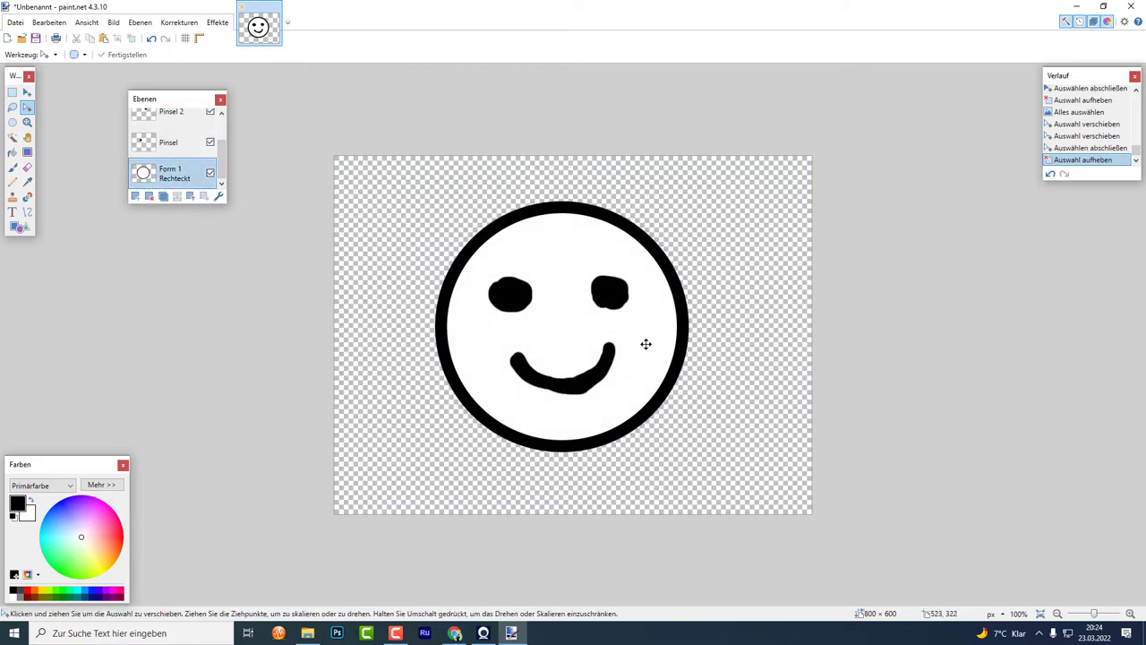
pyautogui.hotkey('ctrl', 'a')
pyautogui.moveTo(547, 317); pyautogui.dragTo(581, 326)
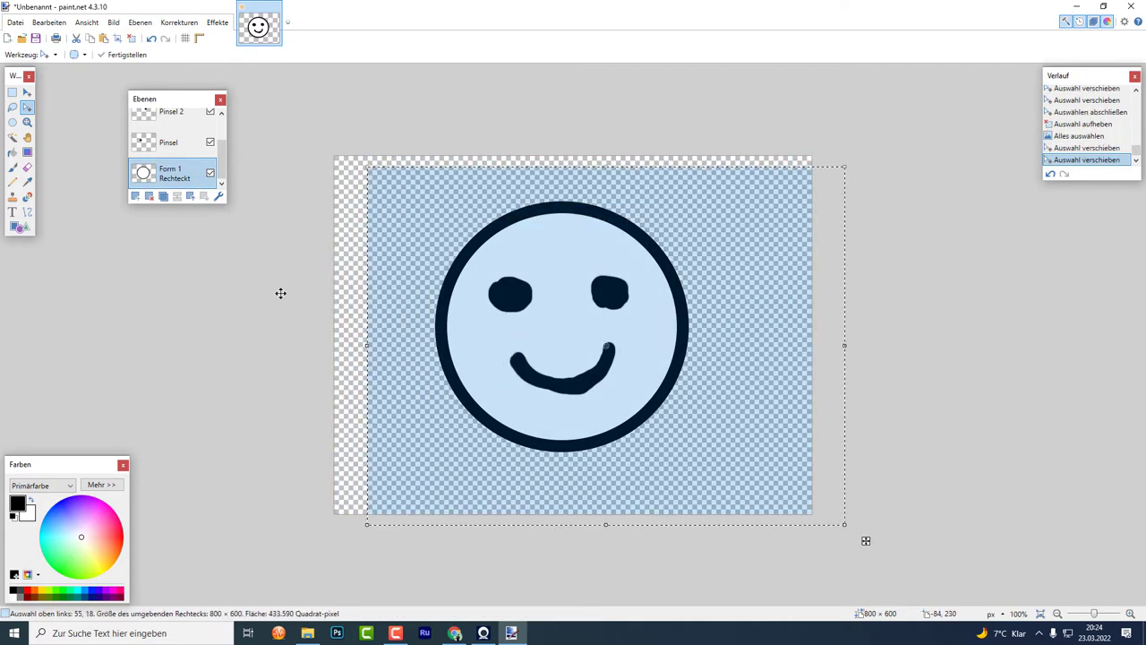
# - Select the whole Form 1 Rechteckt layer with Move Selected Pixels and move the circle about 3 px left and 2 px down
pyautogui.click(27, 93)
pyautogui.hotkey('ctrl', 'a')
pyautogui.click(556, 250)
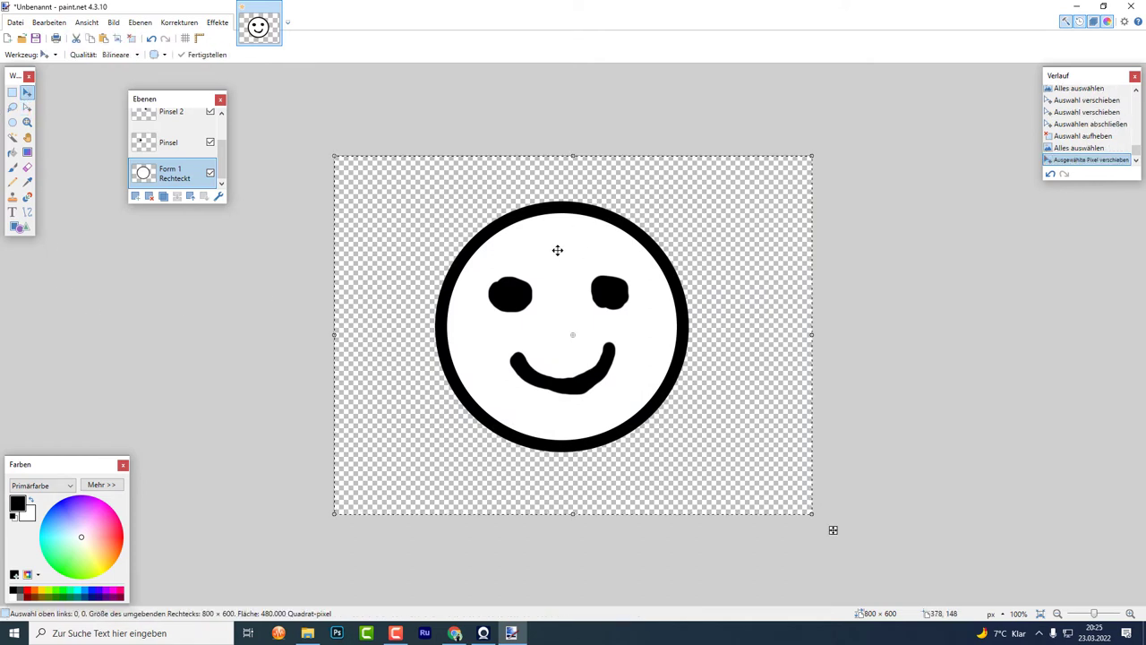
pyautogui.moveTo(553, 296)
pyautogui.mouseDown()
pyautogui.moveTo(511, 328)
pyautogui.moveTo(618, 308)
pyautogui.moveTo(481, 304)
pyautogui.moveTo(558, 311)
pyautogui.mouseUp()
# - Switch to the Pinsel layer, clear the old selection, and select the whole layer for moving the left eye's pixels
pyautogui.click(172, 143)
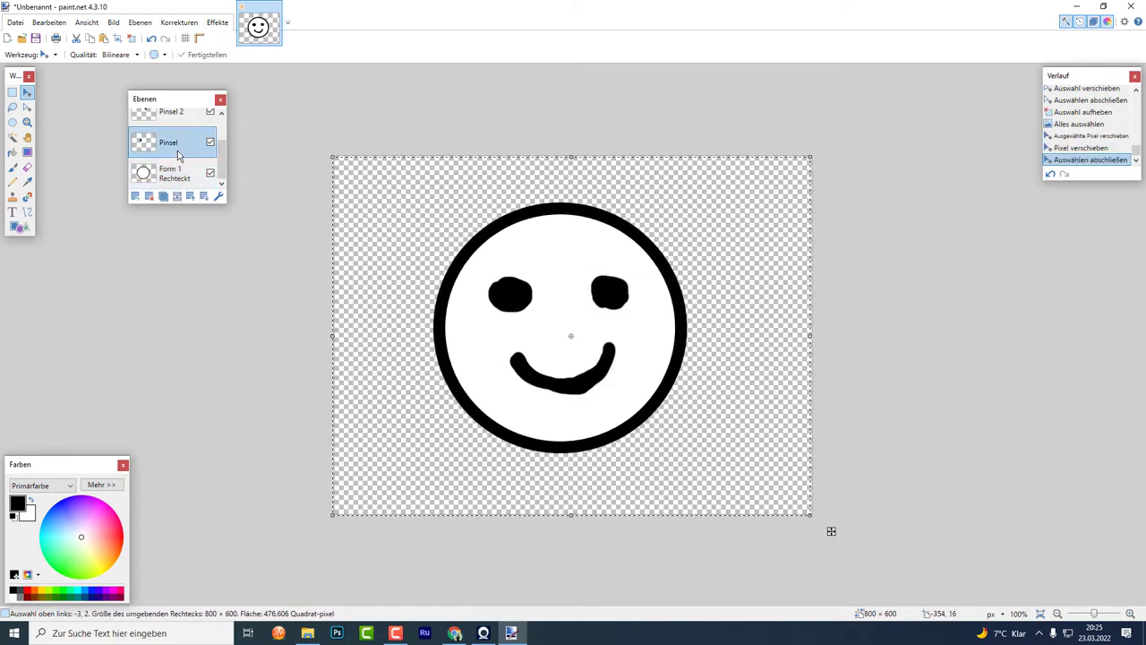
pyautogui.click(515, 296)
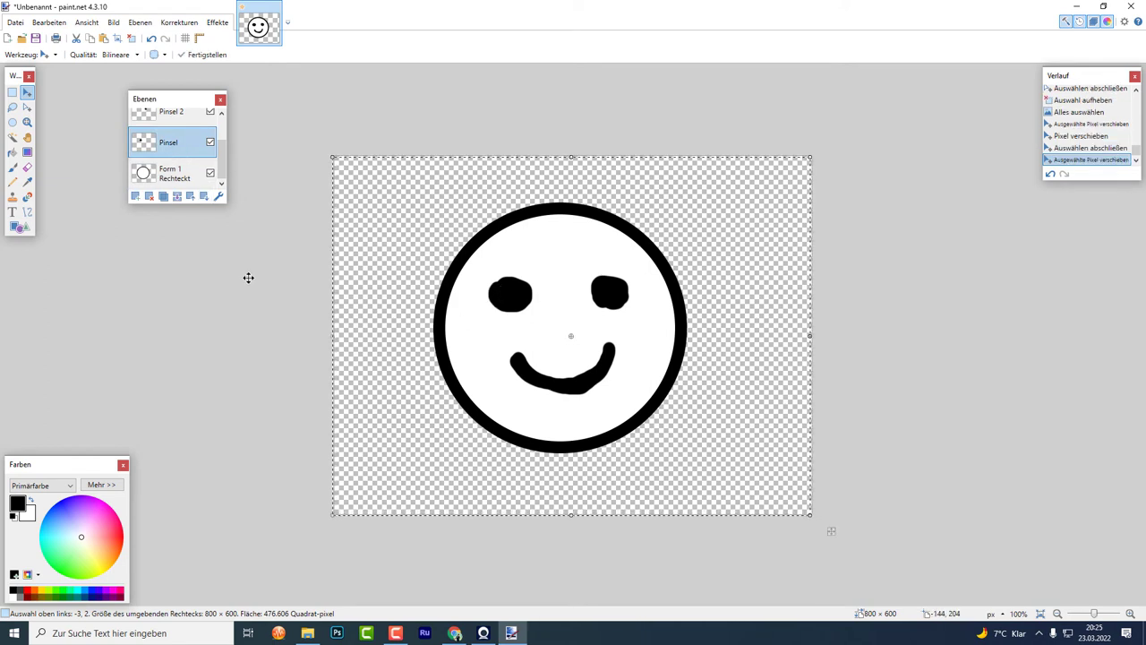
pyautogui.hotkey('ctrl', 'd')
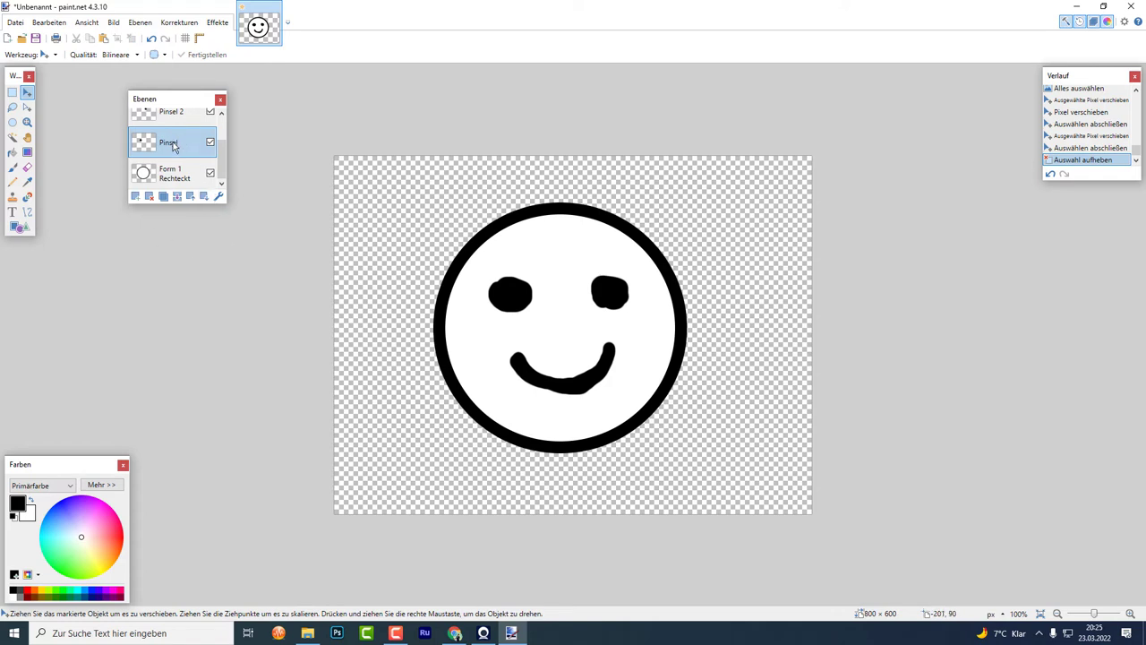
pyautogui.hotkey('ctrl', 'a')
pyautogui.click(509, 293)
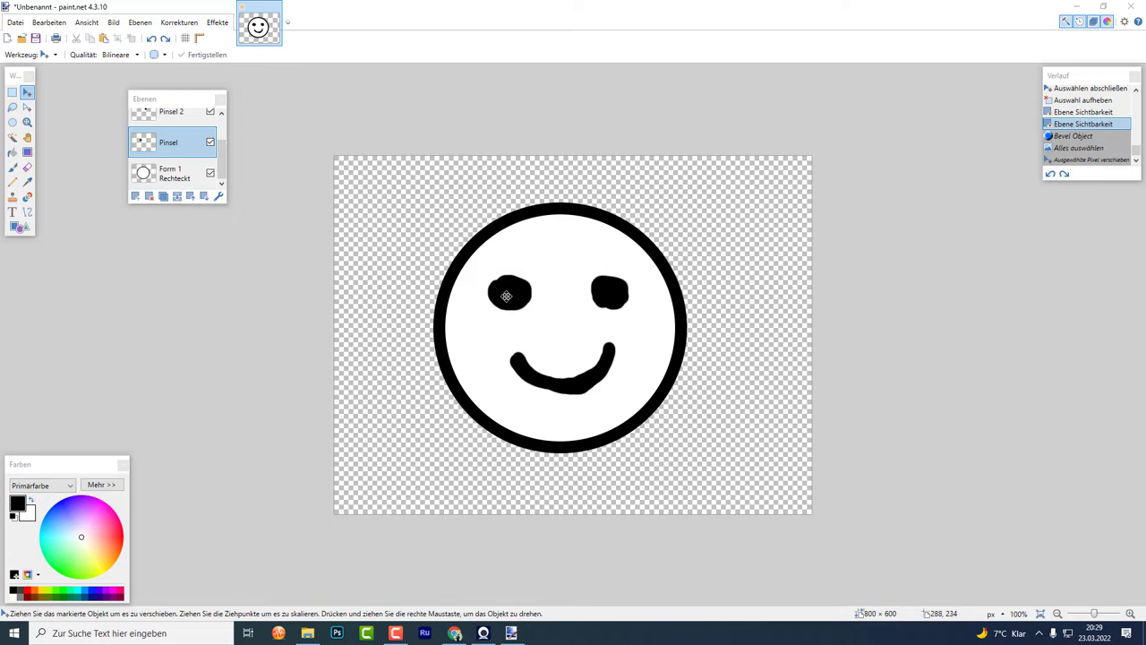
# - Select the whole Pinsel layer and start the Bevel Object effect, with its dialog placed clear of the face
pyautogui.hotkey('ctrl', 'a')
pyautogui.moveTo(506, 296); pyautogui.dragTo(508, 300)
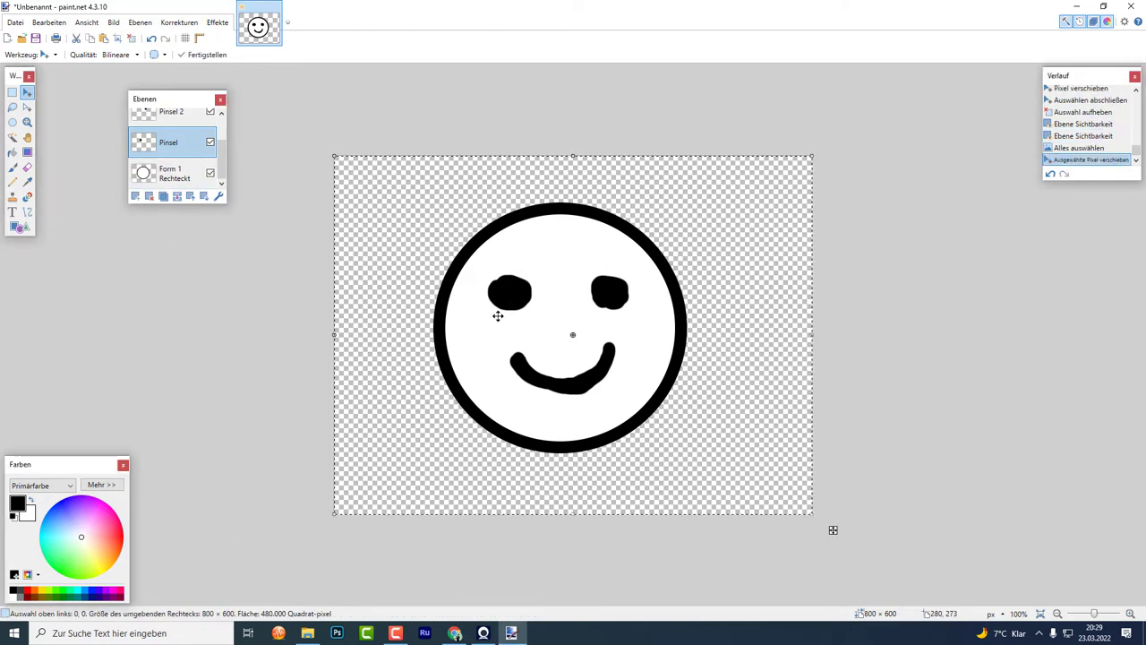
pyautogui.click(218, 22)
pyautogui.click(179, 21)
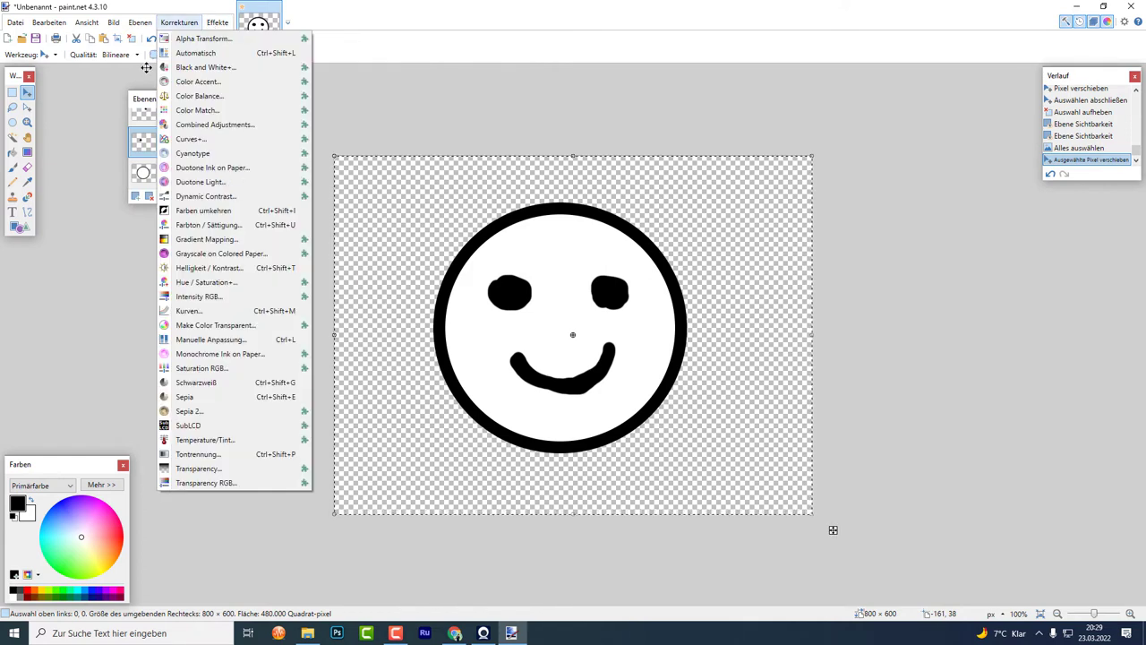
pyautogui.moveTo(215, 25)
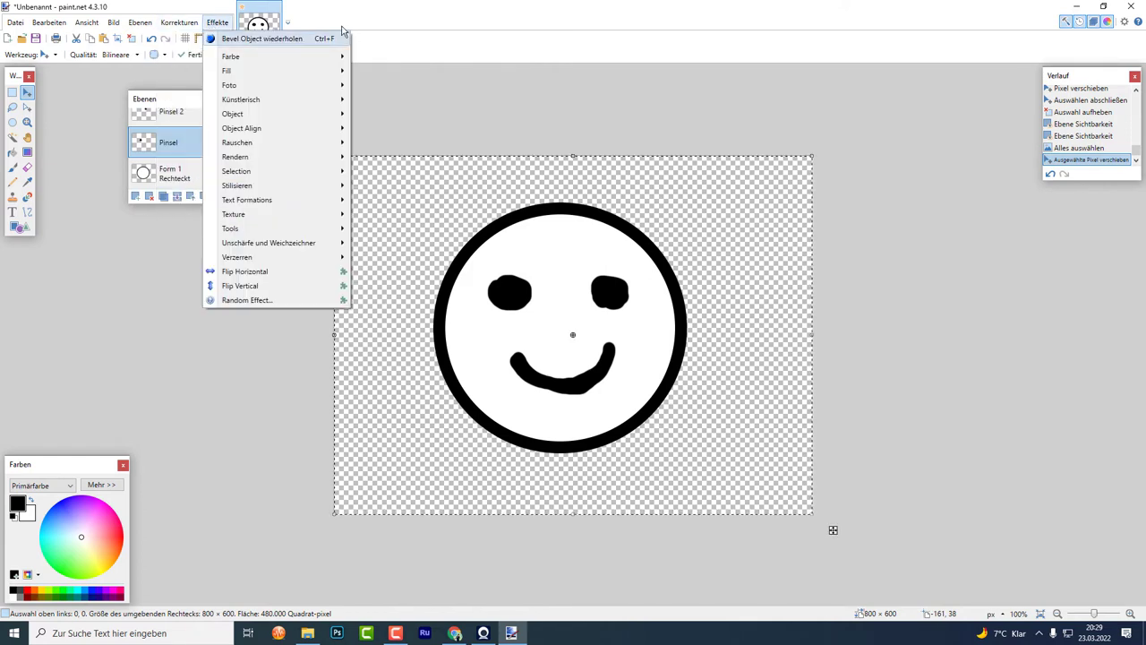
pyautogui.moveTo(277, 113)
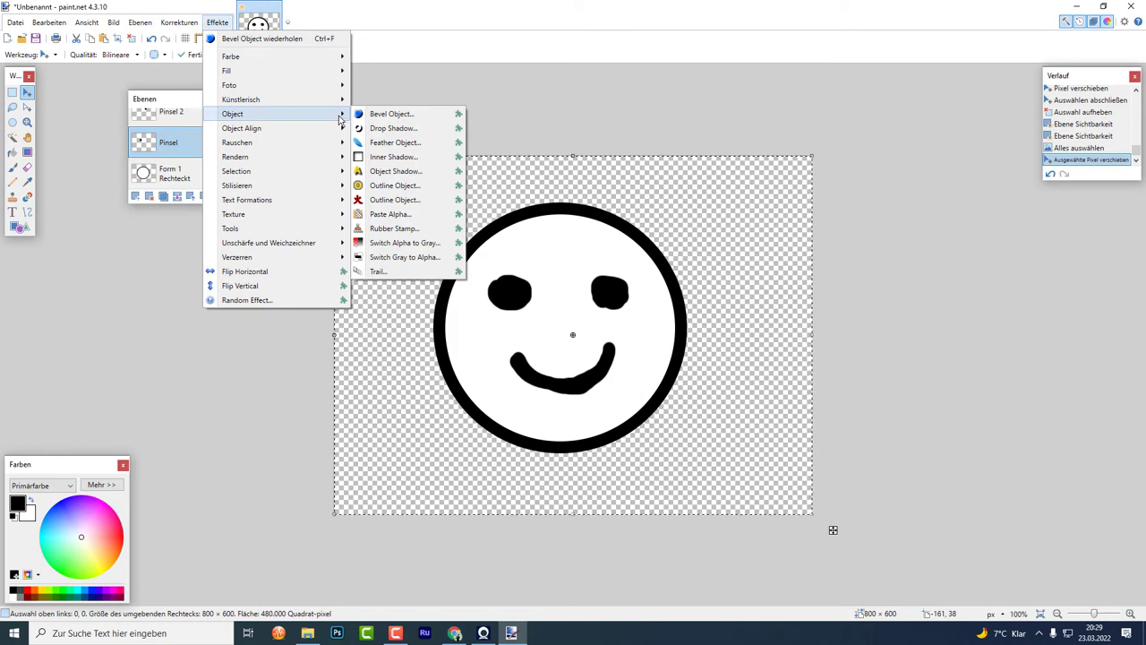
pyautogui.click(402, 120)
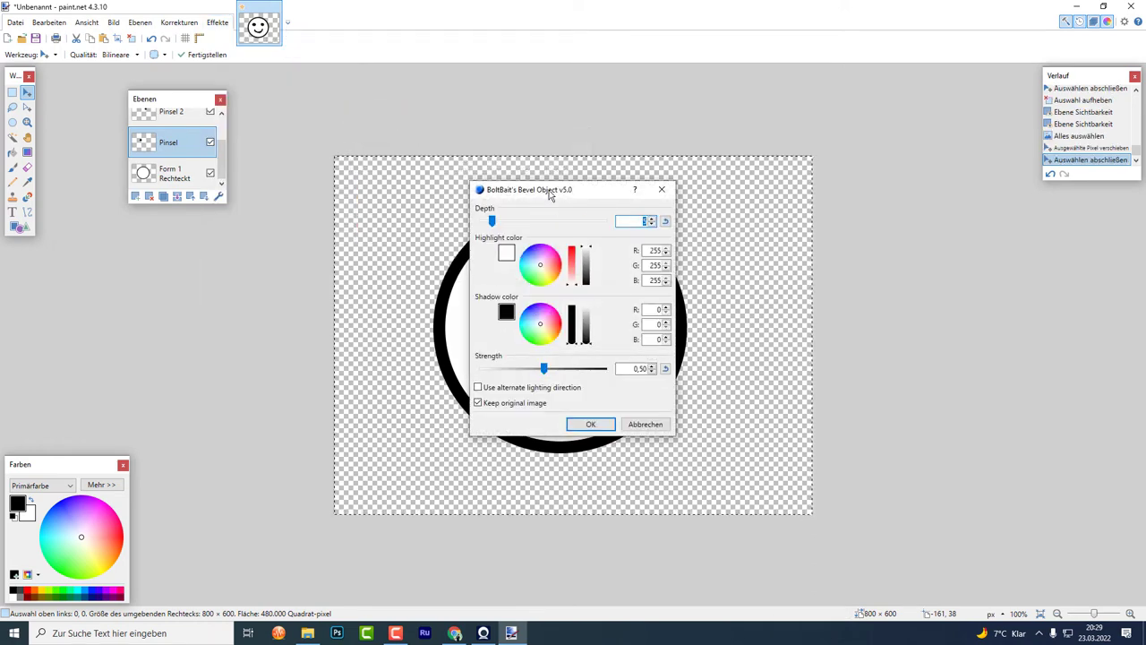
pyautogui.moveTo(549, 195); pyautogui.dragTo(813, 207)
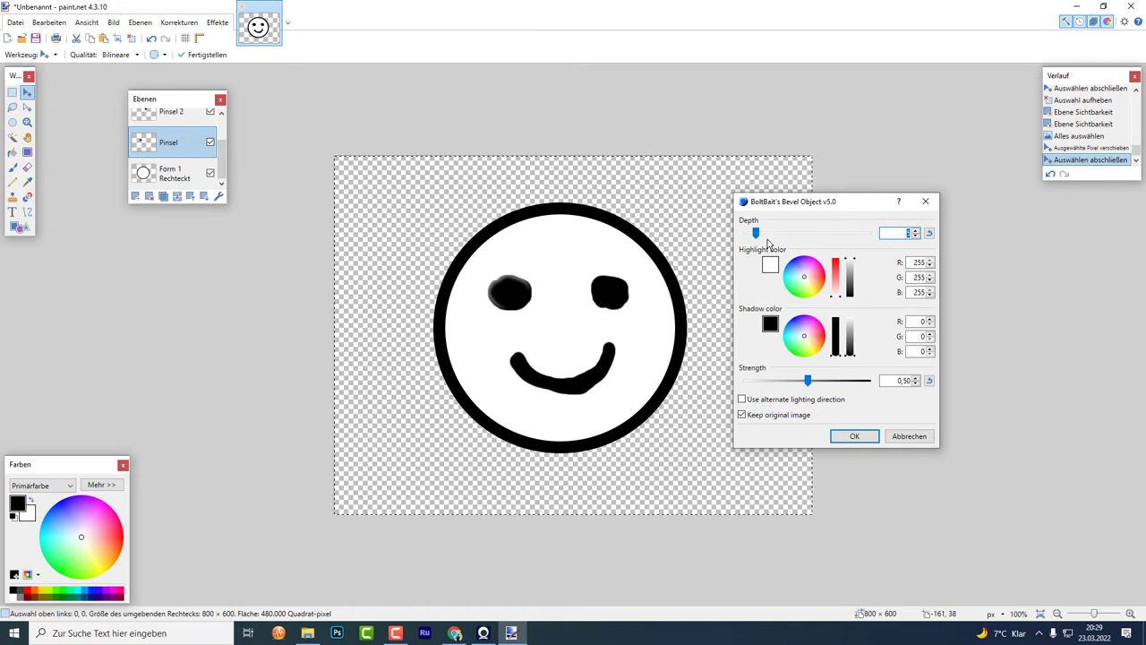
# - Try different bevel depths on the left eye, raising the depth to 6 and lowering it to 1
pyautogui.moveTo(768, 242); pyautogui.dragTo(703, 238)
pyautogui.click(915, 230)
pyautogui.click(915, 230)
pyautogui.click(915, 230)
pyautogui.click(915, 230)
pyautogui.click(915, 230)
pyautogui.click(915, 230)
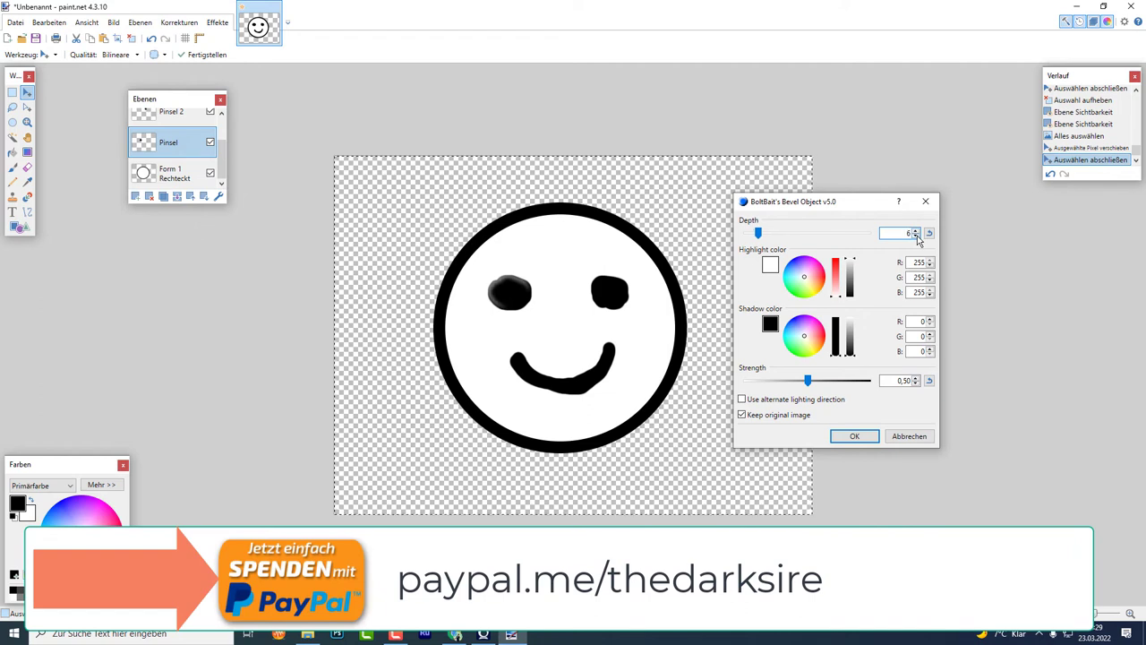
pyautogui.click(914, 236)
pyautogui.click(915, 236)
pyautogui.click(915, 236)
pyautogui.click(915, 237)
pyautogui.click(915, 236)
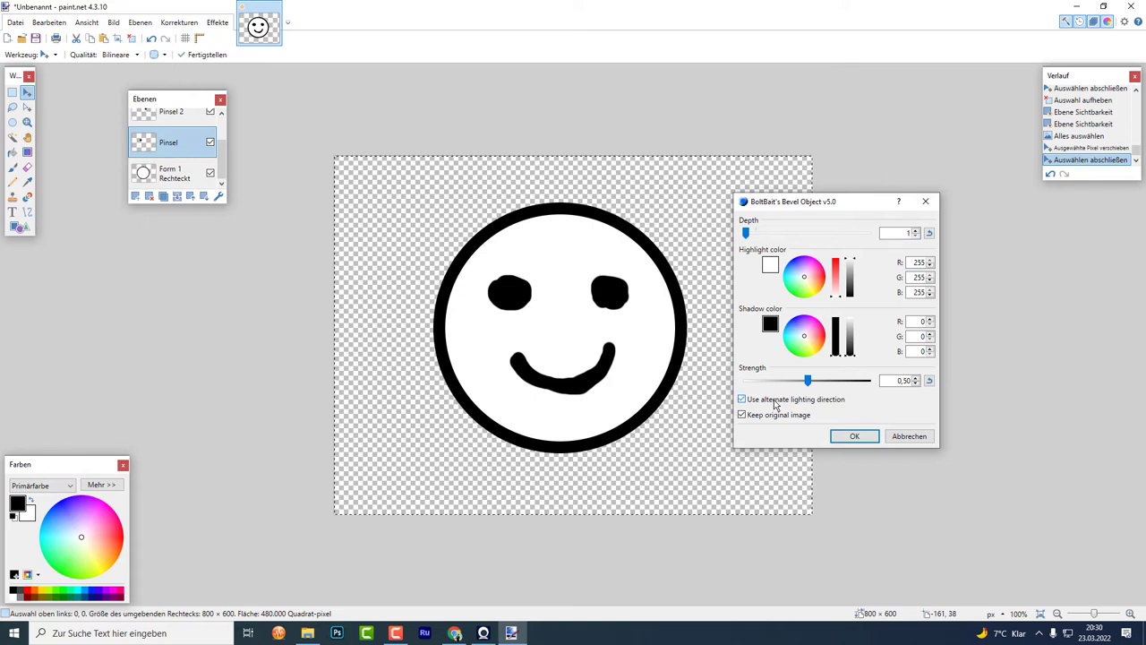
# - Set the bevel depth to 6 and compare the left eye with and without the alternate lighting direction
pyautogui.moveTo(746, 233); pyautogui.dragTo(758, 233)
pyautogui.click(756, 405)
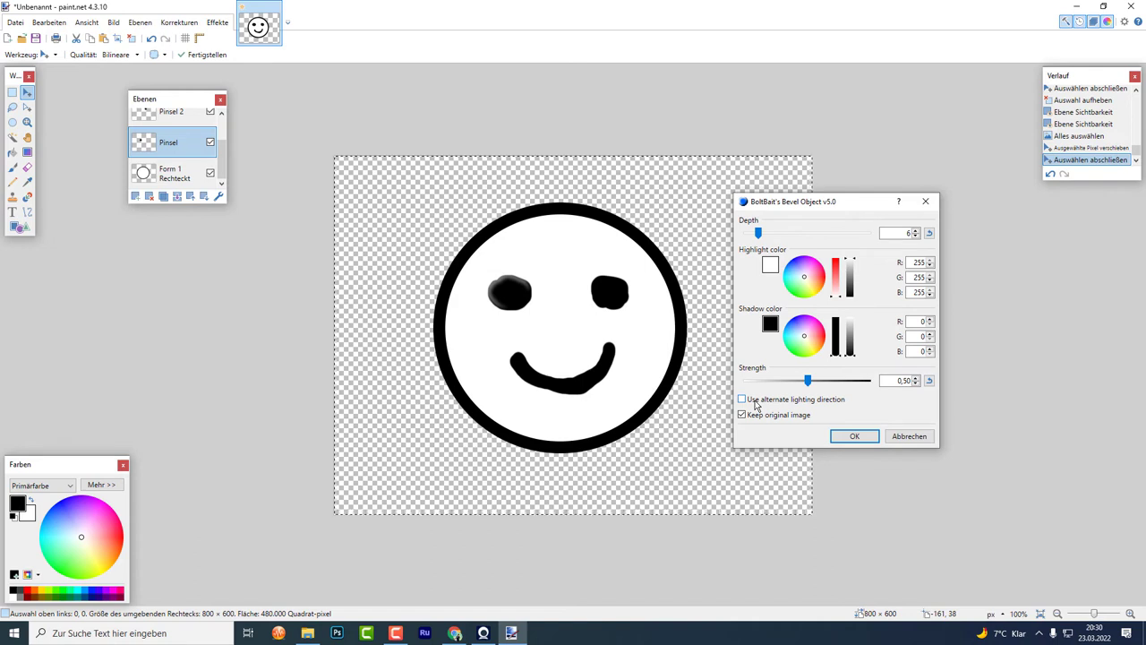
pyautogui.click(756, 404)
pyautogui.click(756, 405)
# - Reduce the bevel depth to its minimum and apply the Bevel Object effect to the left eye
pyautogui.moveTo(758, 232); pyautogui.dragTo(746, 232)
pyautogui.click(854, 436)
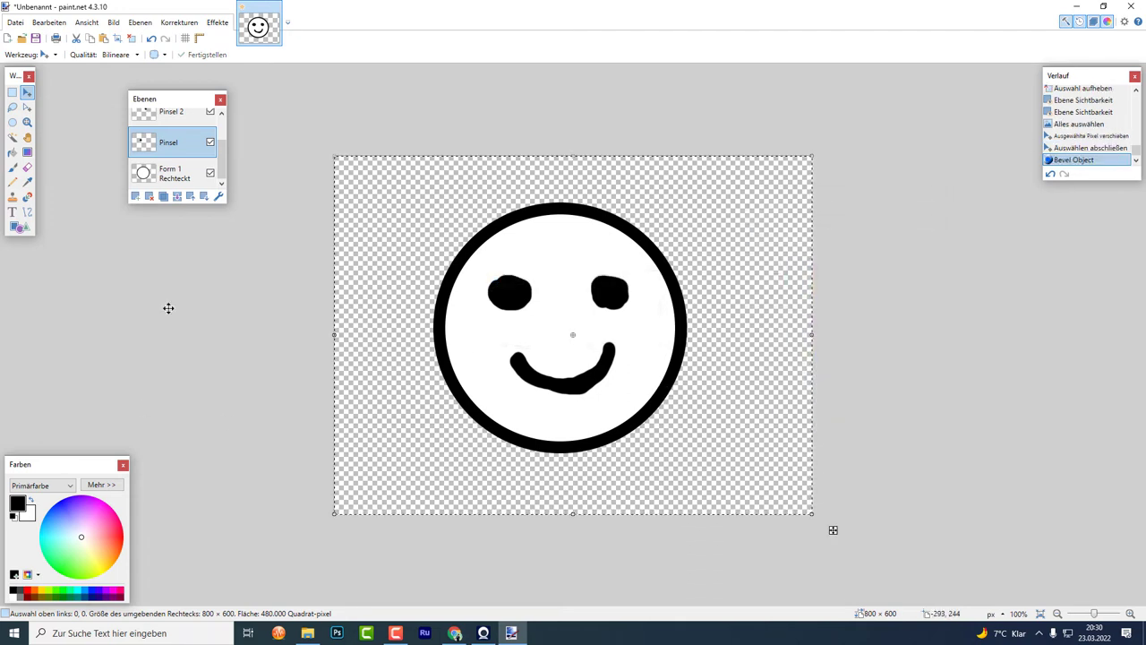
# - Move the left eye about 16 px left and 3 px up on the face
pyautogui.moveTo(507, 299)
pyautogui.mouseDown()
pyautogui.moveTo(535, 294)
pyautogui.moveTo(474, 295)
pyautogui.moveTo(569, 292)
pyautogui.moveTo(499, 293)
pyautogui.mouseUp()
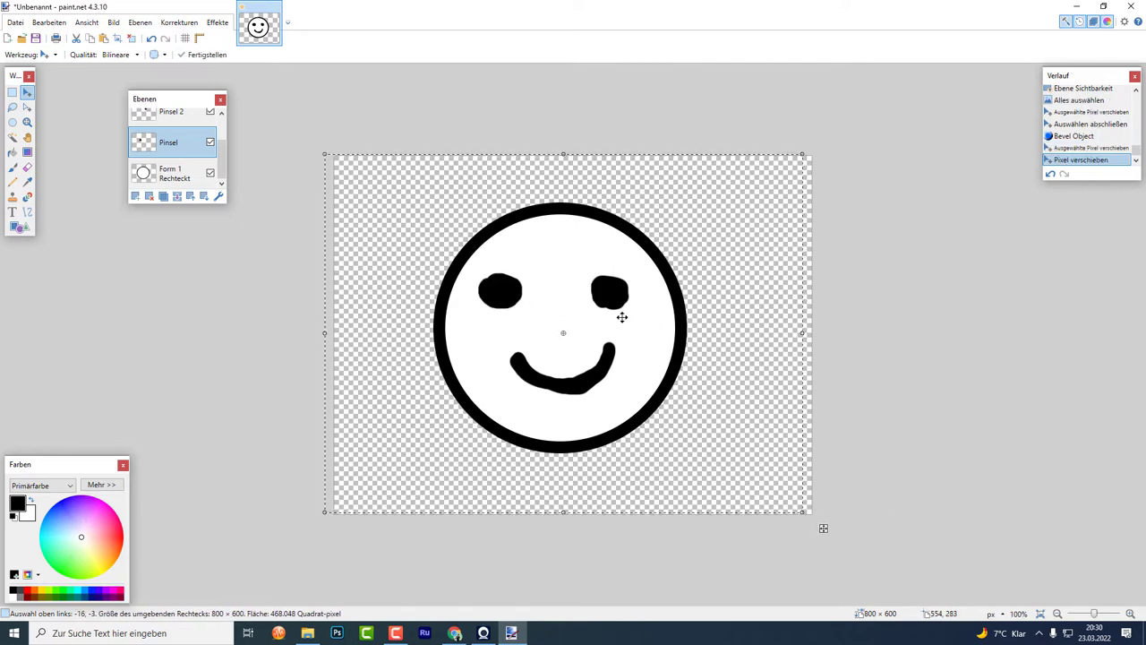
# - Apply Bevel Object again to the Pinsel 2 layer and move the right eye about 9 px left and 11 px up
pyautogui.click(222, 114)
pyautogui.click(170, 141)
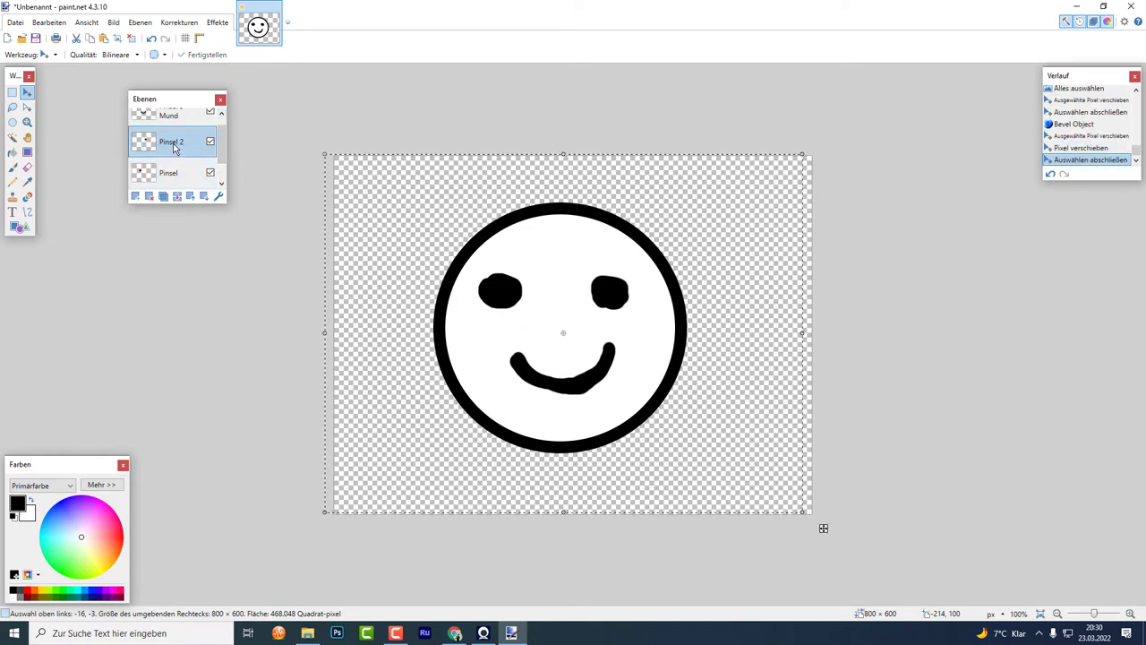
pyautogui.click(218, 22)
pyautogui.click(237, 38)
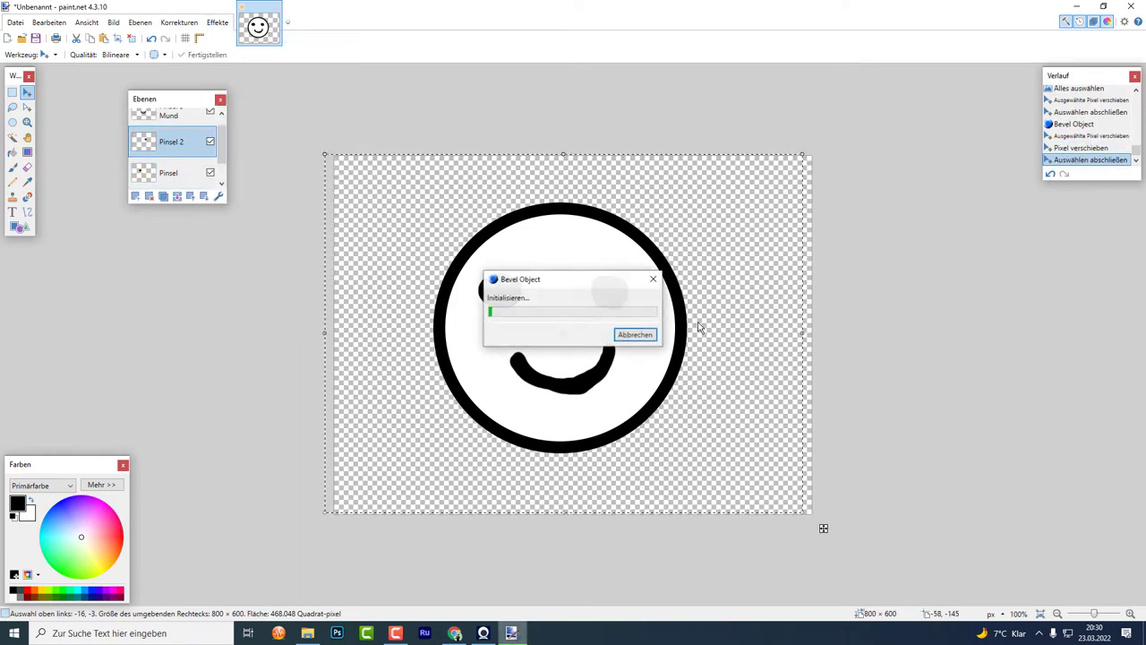
pyautogui.moveTo(612, 292)
pyautogui.mouseDown()
pyautogui.moveTo(590, 281)
pyautogui.moveTo(612, 291)
pyautogui.moveTo(595, 293)
pyautogui.mouseUp()
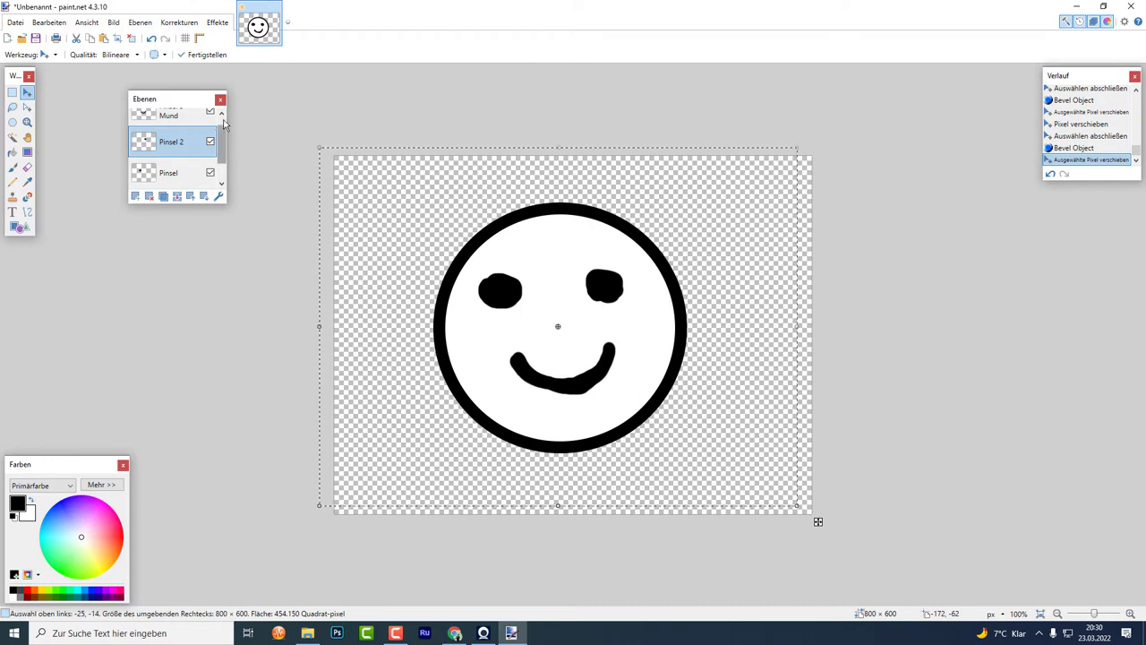
# - Apply Bevel Object again to the Pinsel 3 - Mund layer and move the mouth about 19 px up
pyautogui.scroll(1, 222, 134)
pyautogui.press('Return')
pyautogui.hotkey('alt', 'pageup')
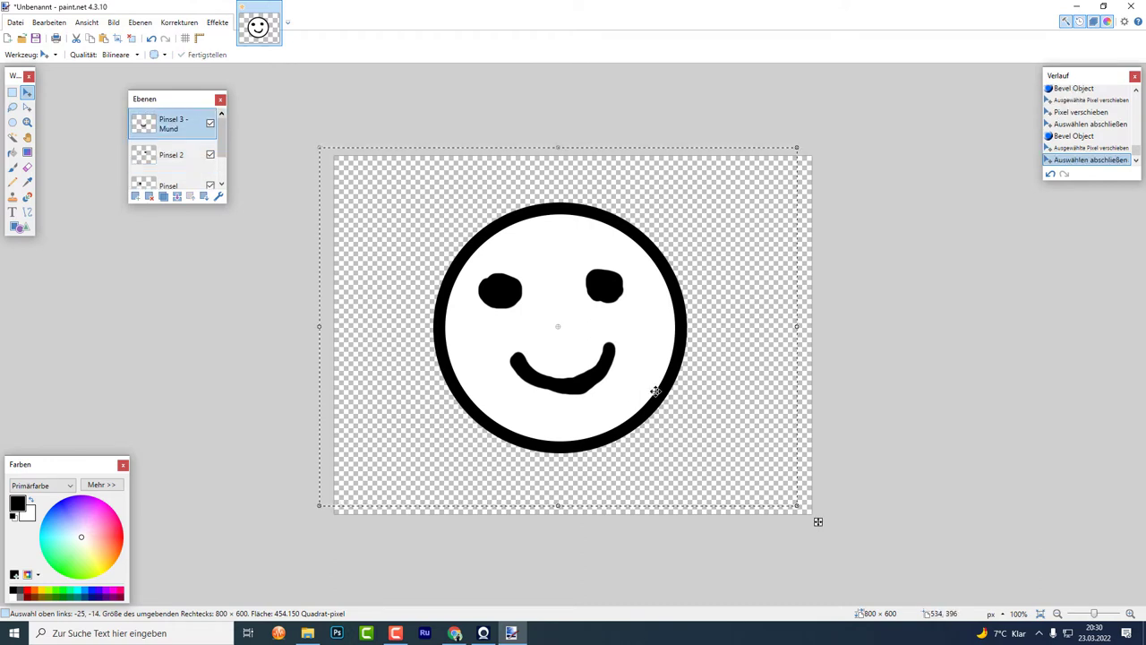
pyautogui.click(557, 384)
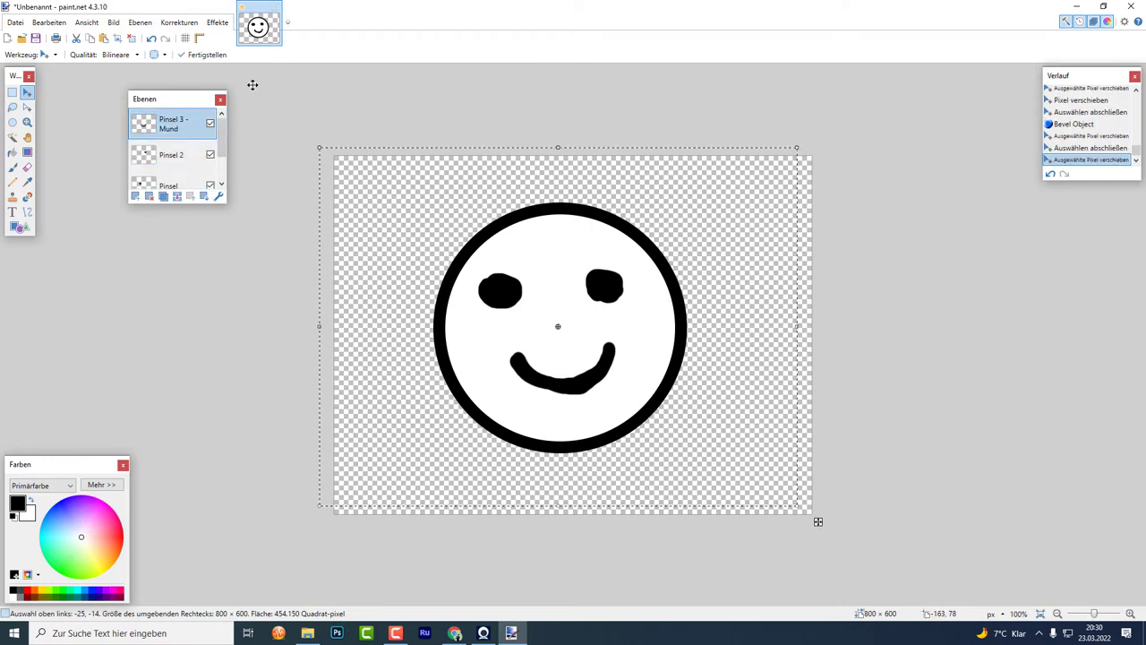
pyautogui.click(217, 22)
pyautogui.click(251, 36)
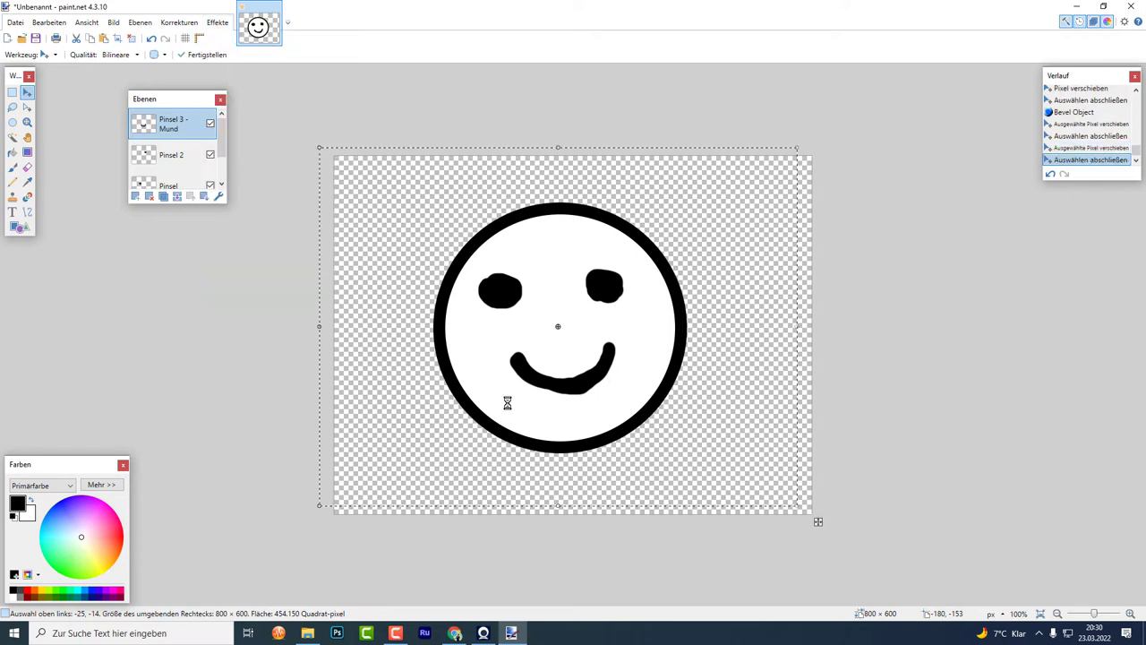
pyautogui.moveTo(558, 384)
pyautogui.mouseDown()
pyautogui.moveTo(558, 402)
pyautogui.moveTo(562, 375)
pyautogui.mouseUp()
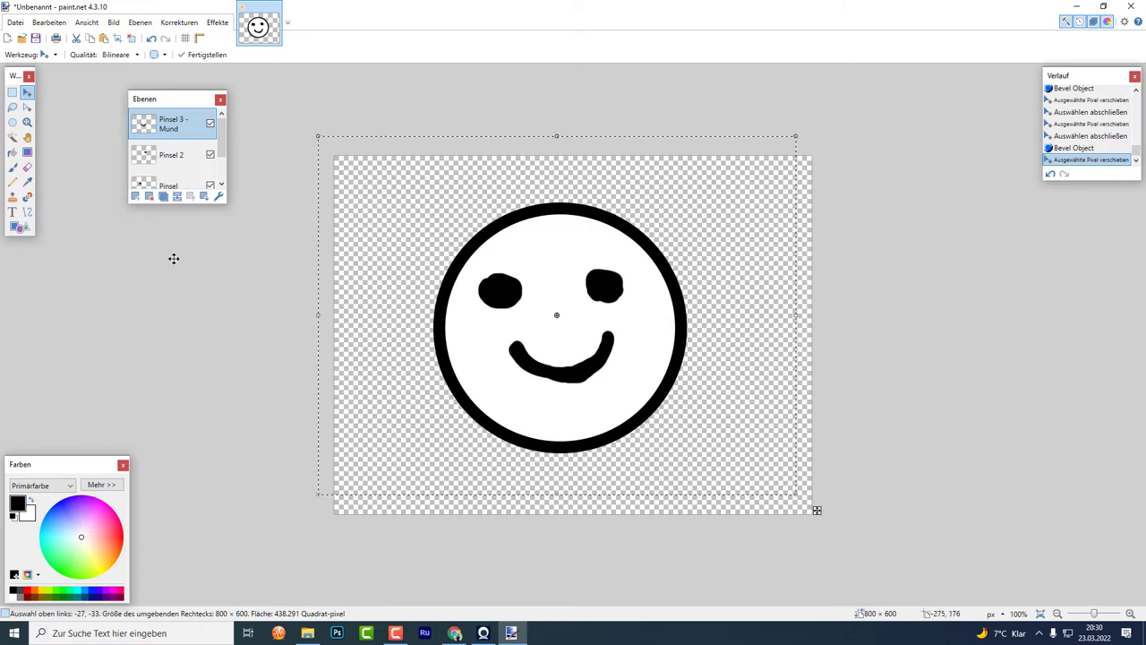
# - Switch to the browser, expand the highlighted YouTube comment to read it in full, and return to paint.net
pyautogui.click(454, 633)
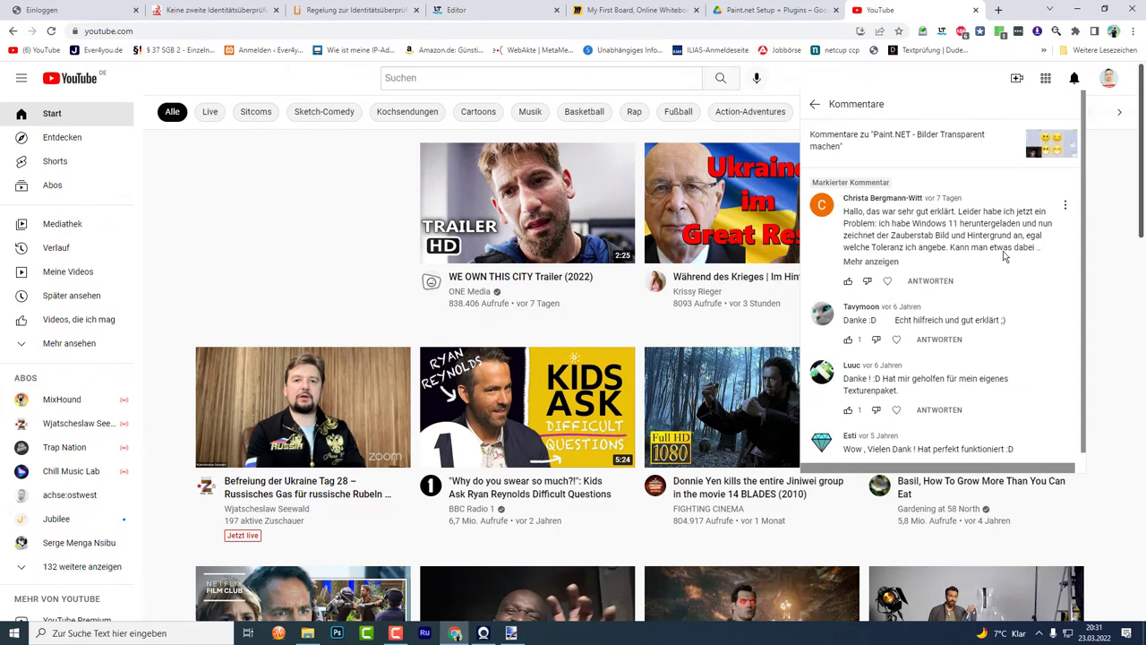
pyautogui.click(882, 263)
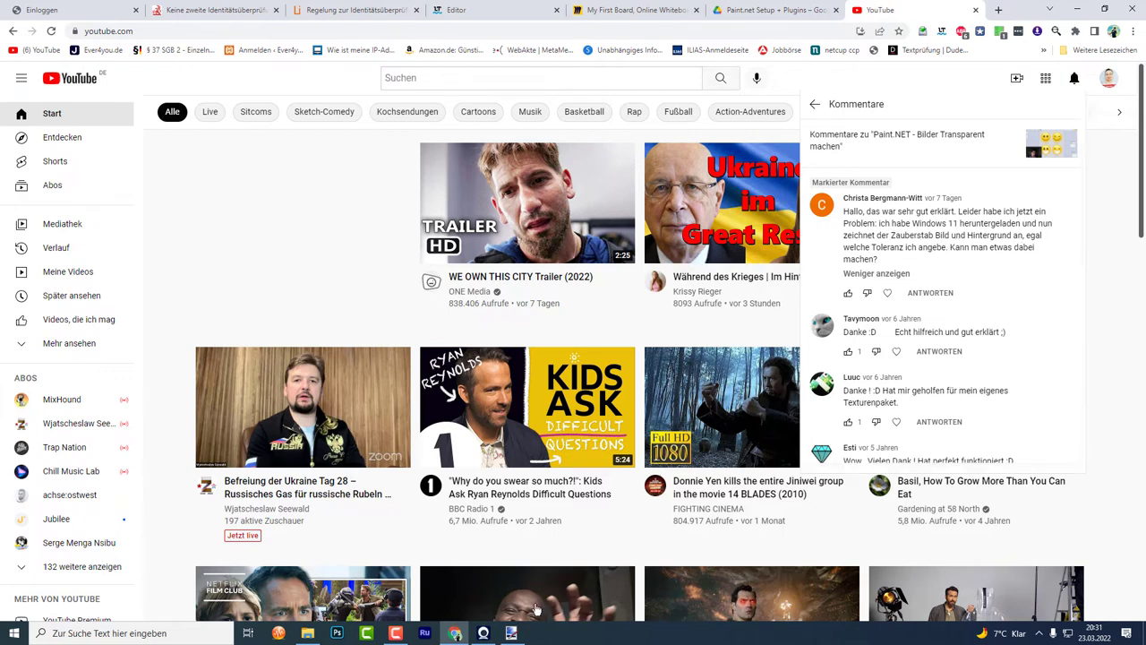
pyautogui.click(511, 632)
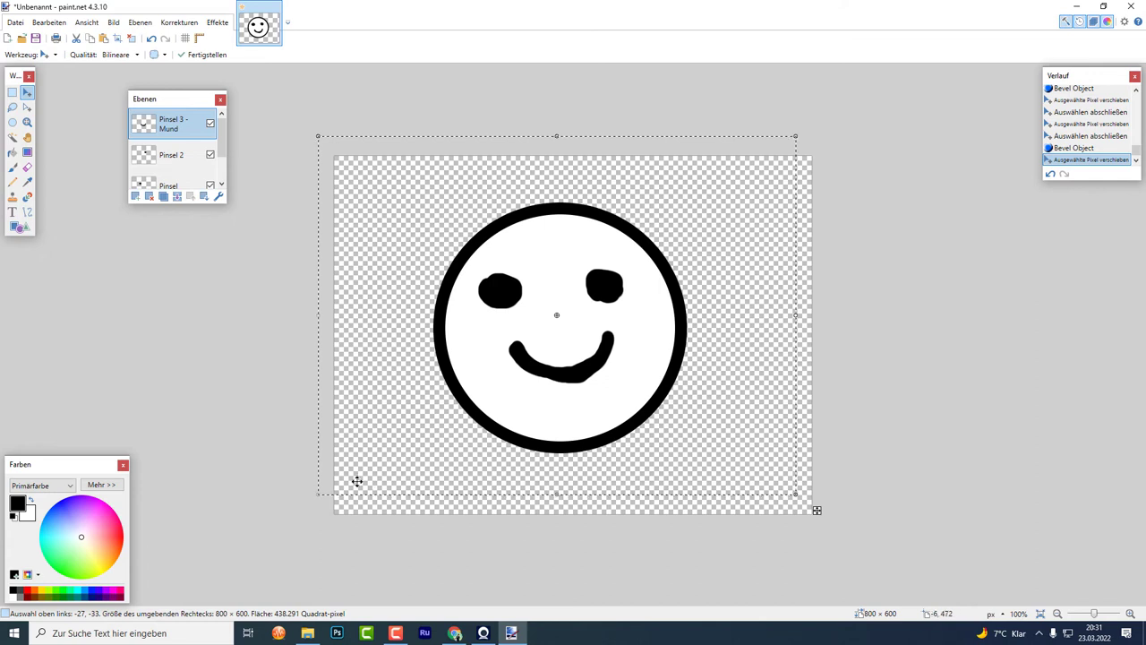
# - Add a new empty layer above the mouth layer and clear the selection
pyautogui.scroll(-2, 221, 143)
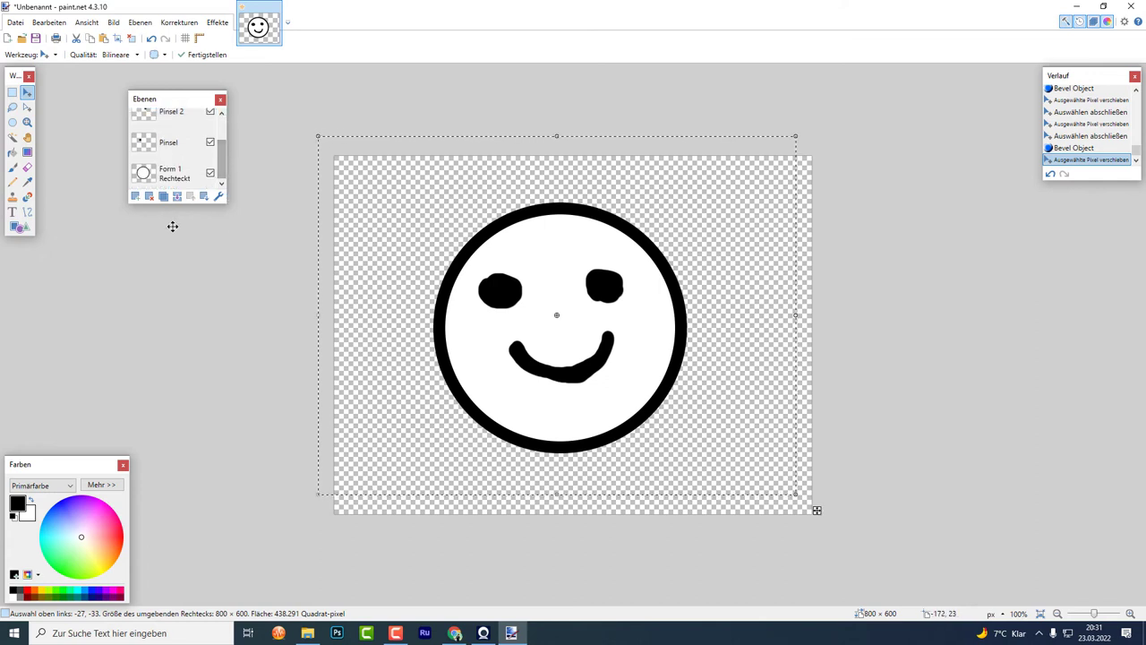
pyautogui.click(135, 196)
pyautogui.click(225, 497)
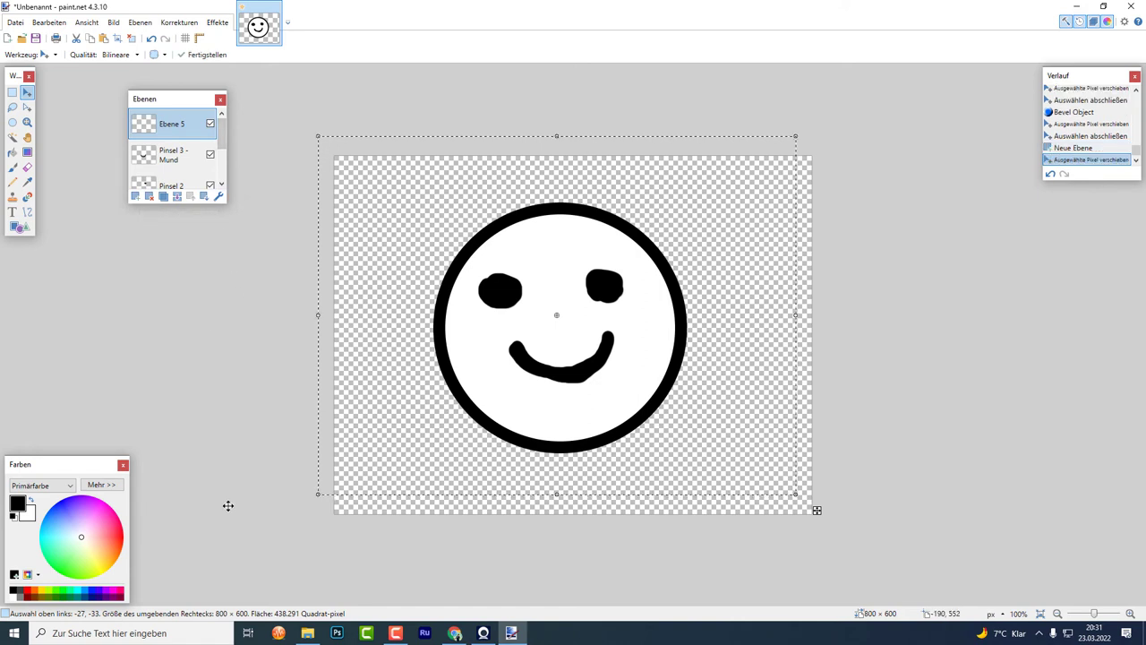
pyautogui.hotkey('ctrl', 'd')
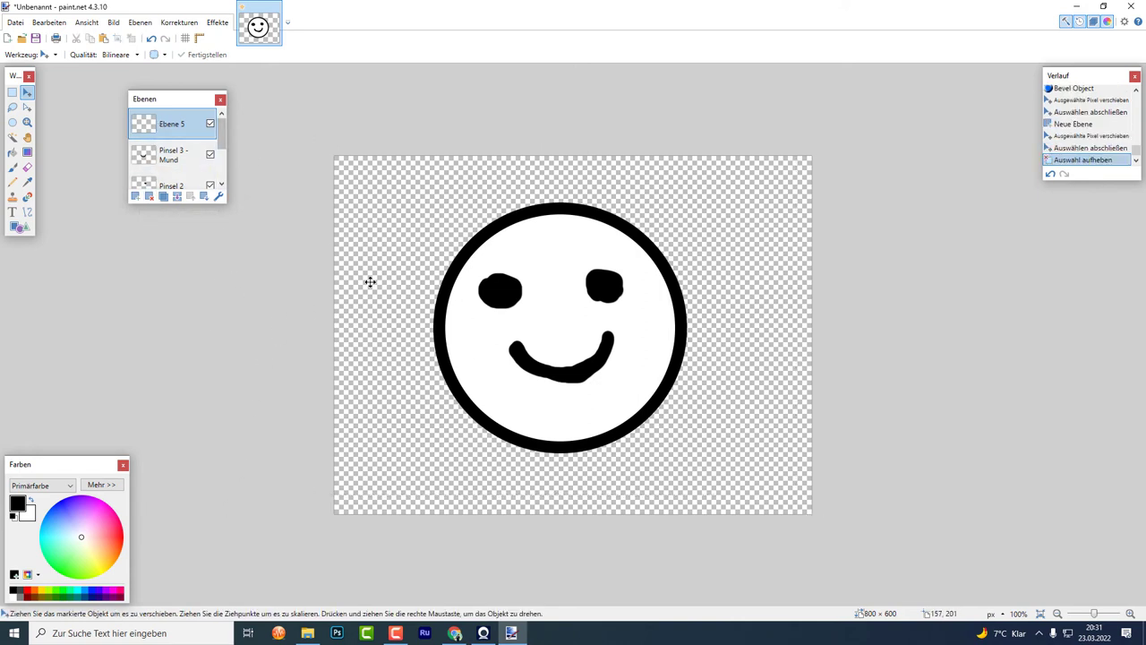
# - Paint two pinkish-red strokes to the upper left of the face with the Paintbrush at 100% hardness
pyautogui.click(13, 167)
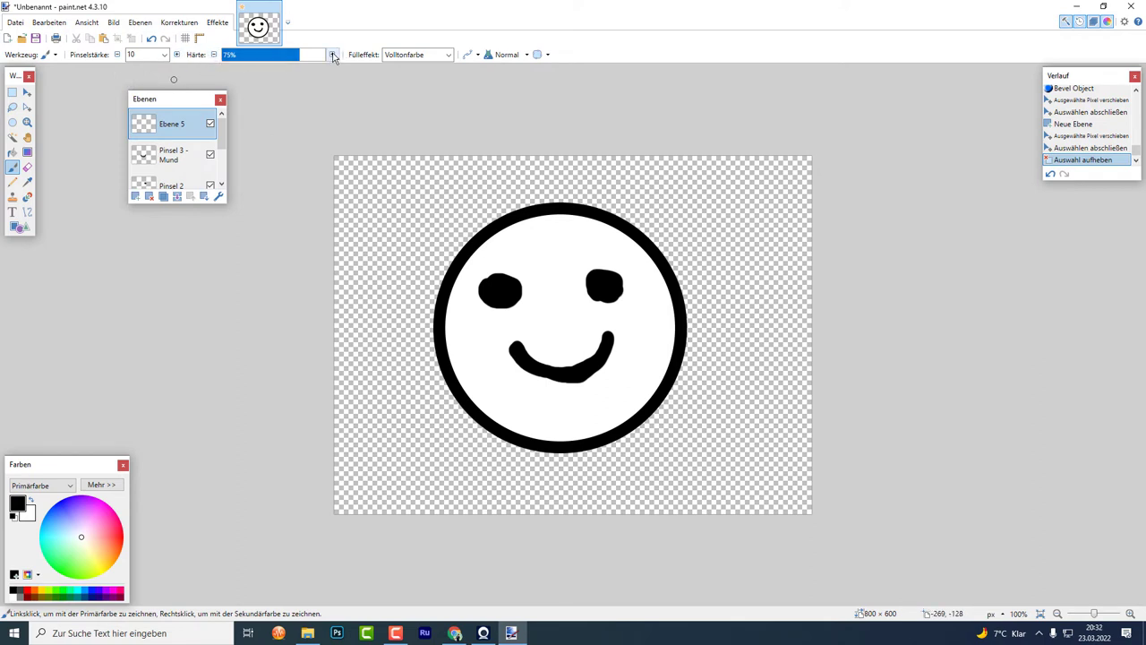
pyautogui.moveTo(298, 59); pyautogui.dragTo(362, 53)
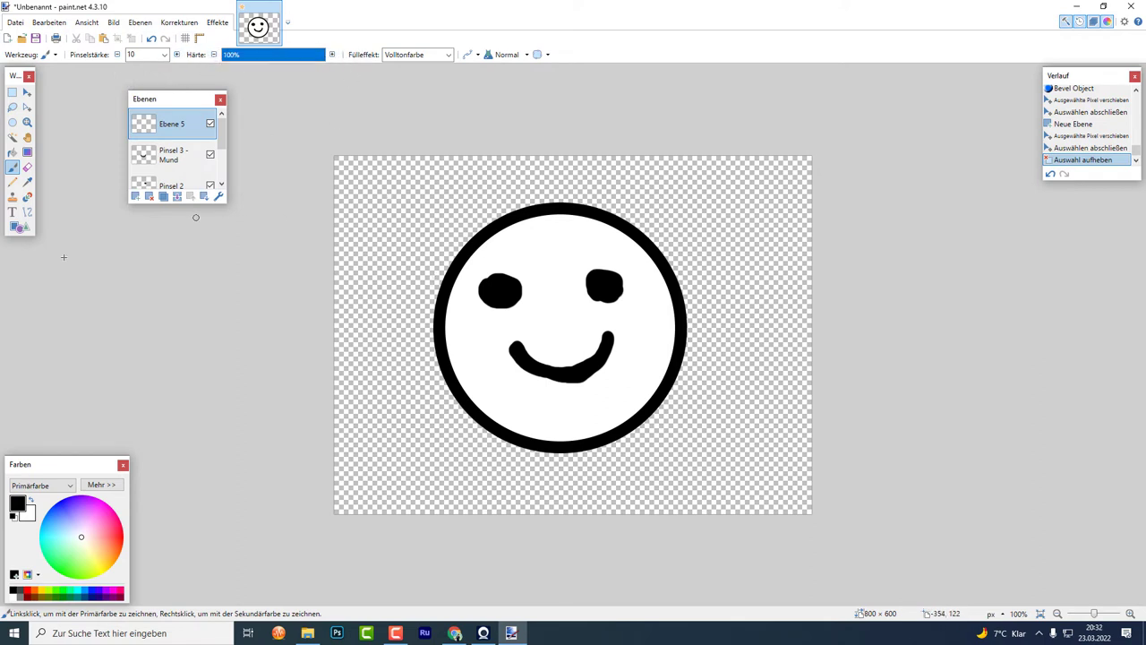
pyautogui.click(68, 508)
pyautogui.click(117, 532)
pyautogui.moveTo(381, 215)
pyautogui.mouseDown()
pyautogui.moveTo(373, 314)
pyautogui.moveTo(383, 259)
pyautogui.mouseUp()
pyautogui.moveTo(409, 190)
pyautogui.mouseDown()
pyautogui.moveTo(410, 250)
pyautogui.moveTo(410, 224)
pyautogui.mouseUp()
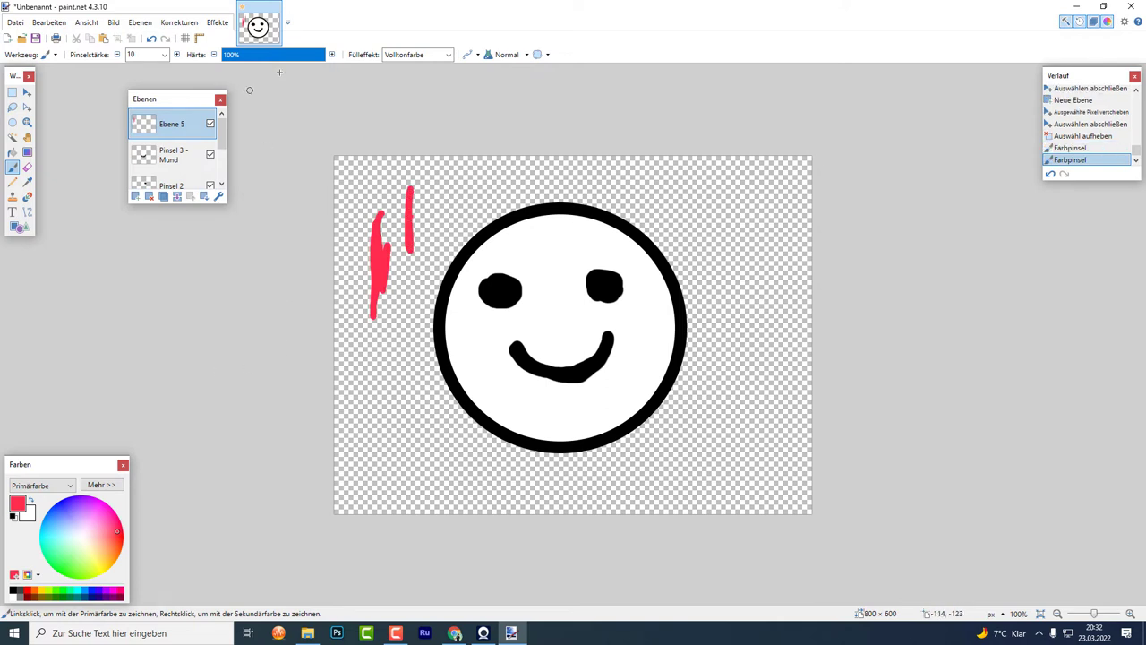
# - Set the brush hardness to 40% and paint a dense scribble and a short zigzag to the lower left of the face
pyautogui.moveTo(304, 56); pyautogui.dragTo(265, 55)
pyautogui.moveTo(366, 363)
pyautogui.mouseDown()
pyautogui.moveTo(366, 398)
pyautogui.moveTo(381, 416)
pyautogui.moveTo(414, 367)
pyautogui.moveTo(408, 326)
pyautogui.moveTo(363, 345)
pyautogui.moveTo(368, 389)
pyautogui.moveTo(383, 403)
pyautogui.mouseUp()
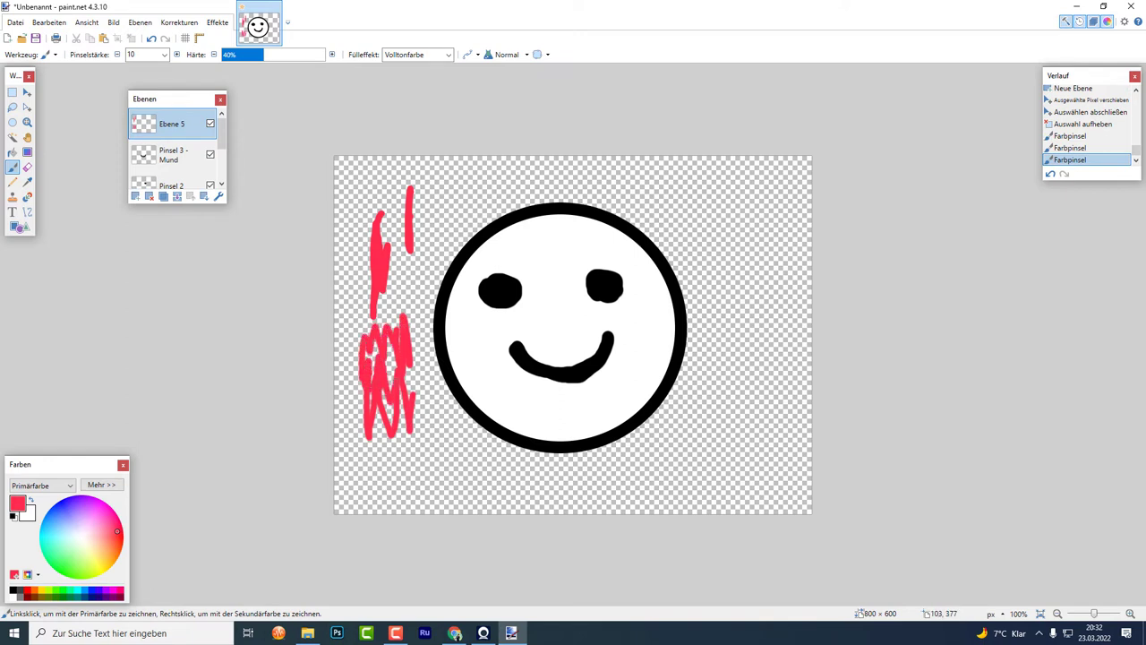
pyautogui.moveTo(435, 455)
pyautogui.mouseDown()
pyautogui.moveTo(439, 467)
pyautogui.moveTo(405, 491)
pyautogui.mouseUp()
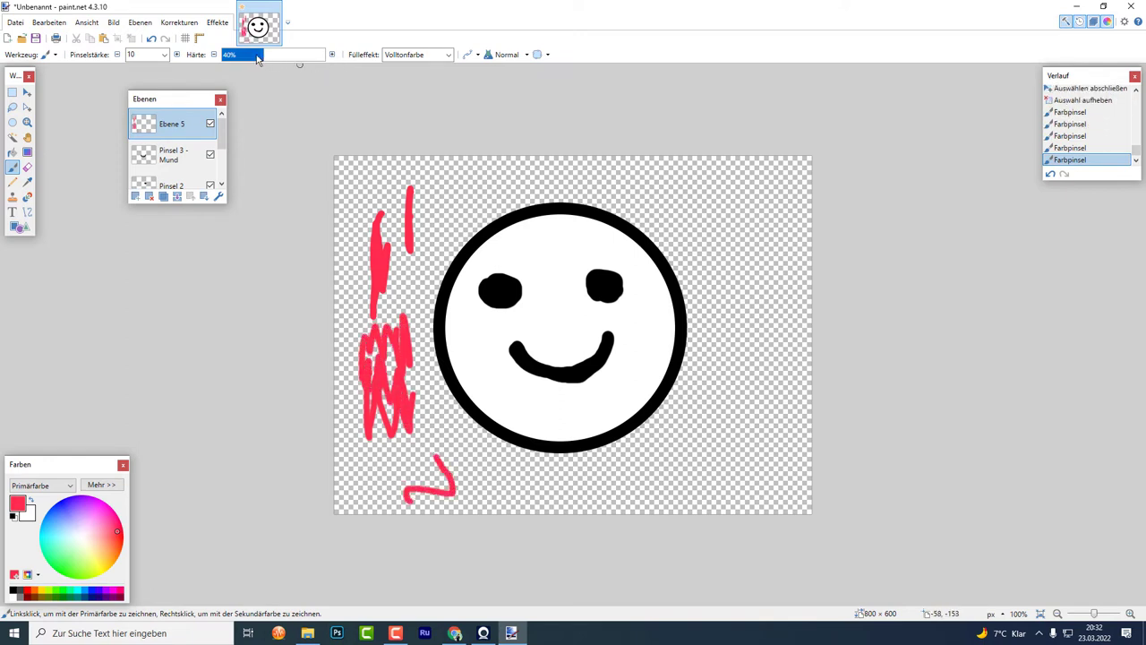
# - Lower the brush hardness to about 7% and paint several vertical strokes to the right of the face
pyautogui.moveTo(255, 58); pyautogui.dragTo(229, 56)
pyautogui.moveTo(729, 199)
pyautogui.mouseDown()
pyautogui.moveTo(734, 235)
pyautogui.moveTo(757, 205)
pyautogui.moveTo(766, 285)
pyautogui.mouseUp()
pyautogui.moveTo(775, 242); pyautogui.dragTo(769, 367)
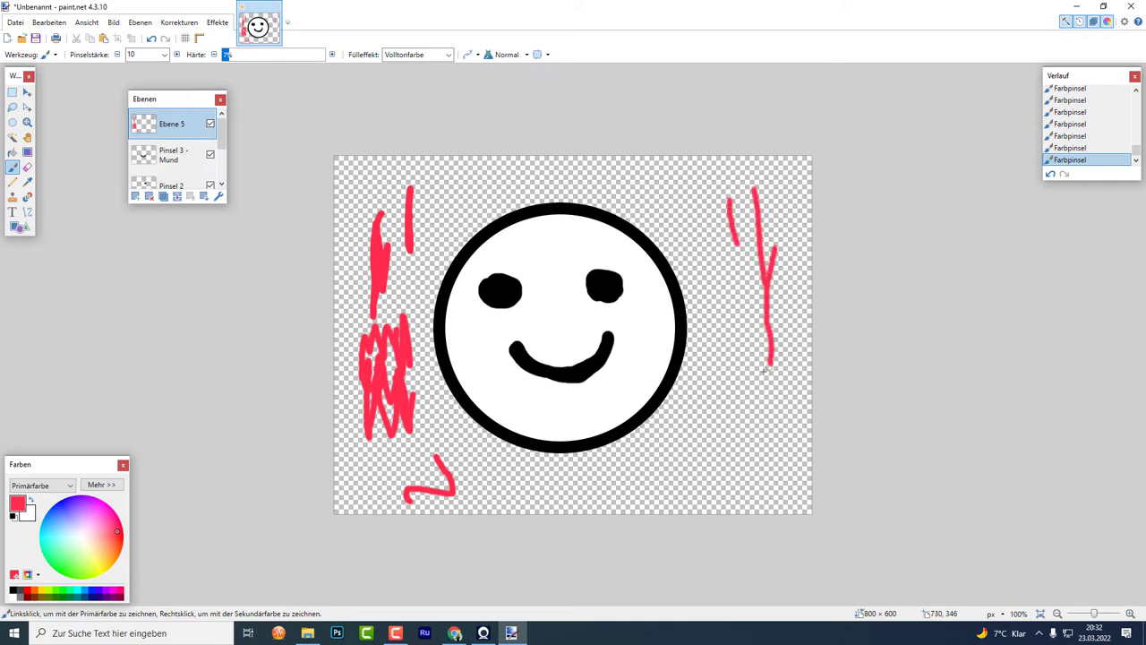
pyautogui.moveTo(737, 325)
pyautogui.mouseDown()
pyautogui.moveTo(740, 404)
pyautogui.moveTo(761, 441)
pyautogui.mouseUp()
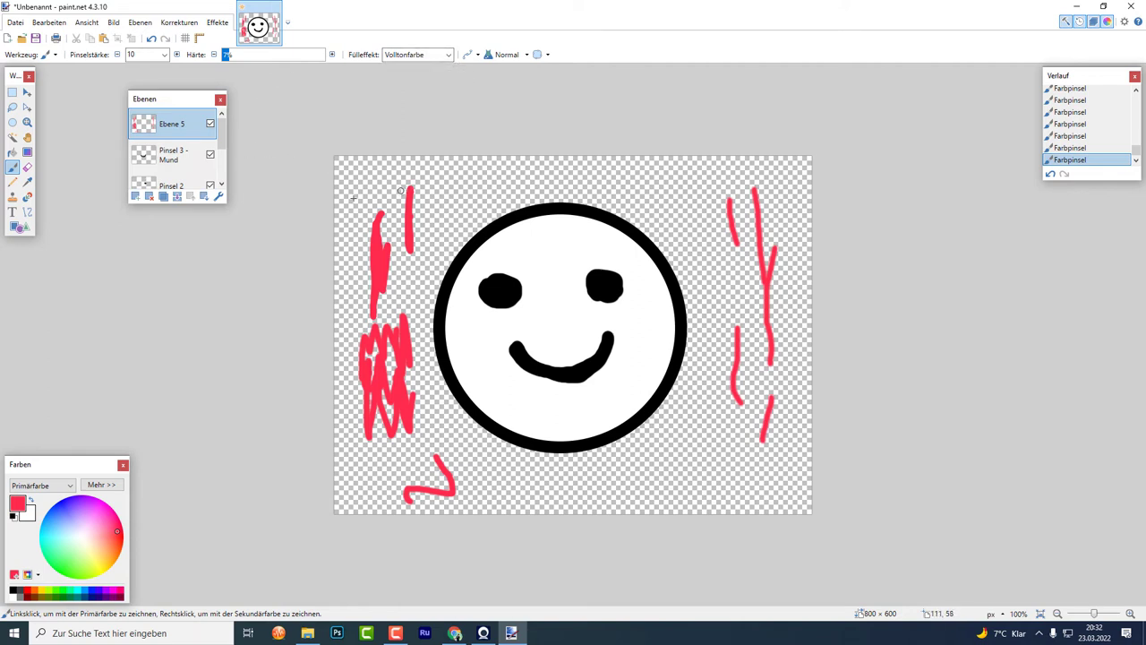
# - Set the brush hardness to 53% and the brush size to 20
pyautogui.click(276, 55)
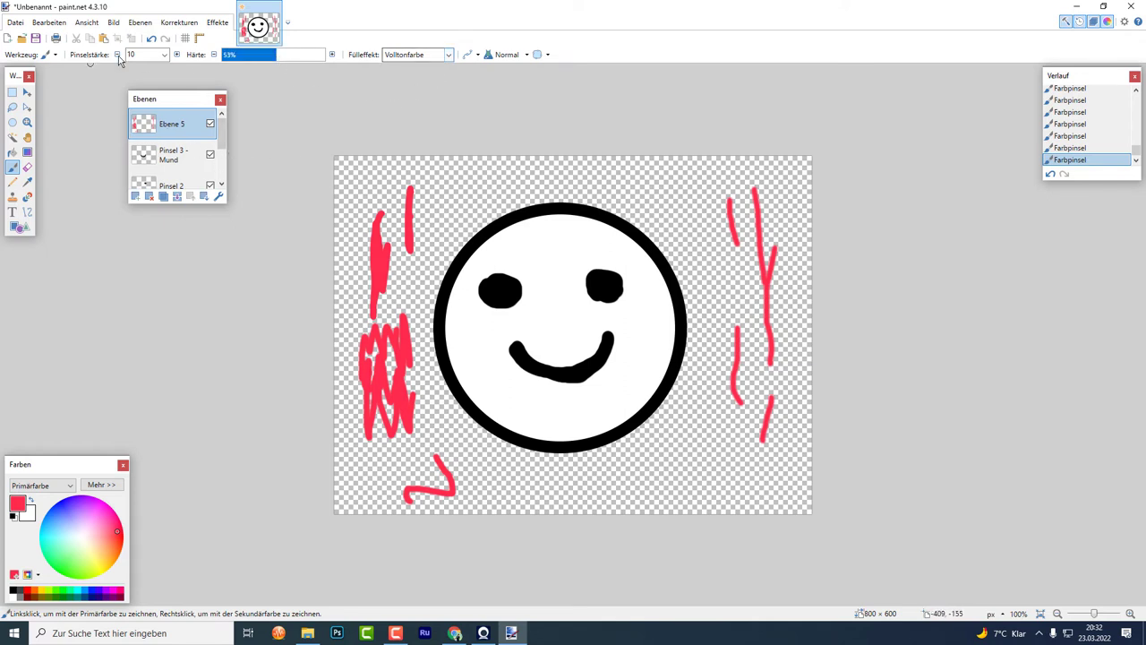
pyautogui.click(178, 55)
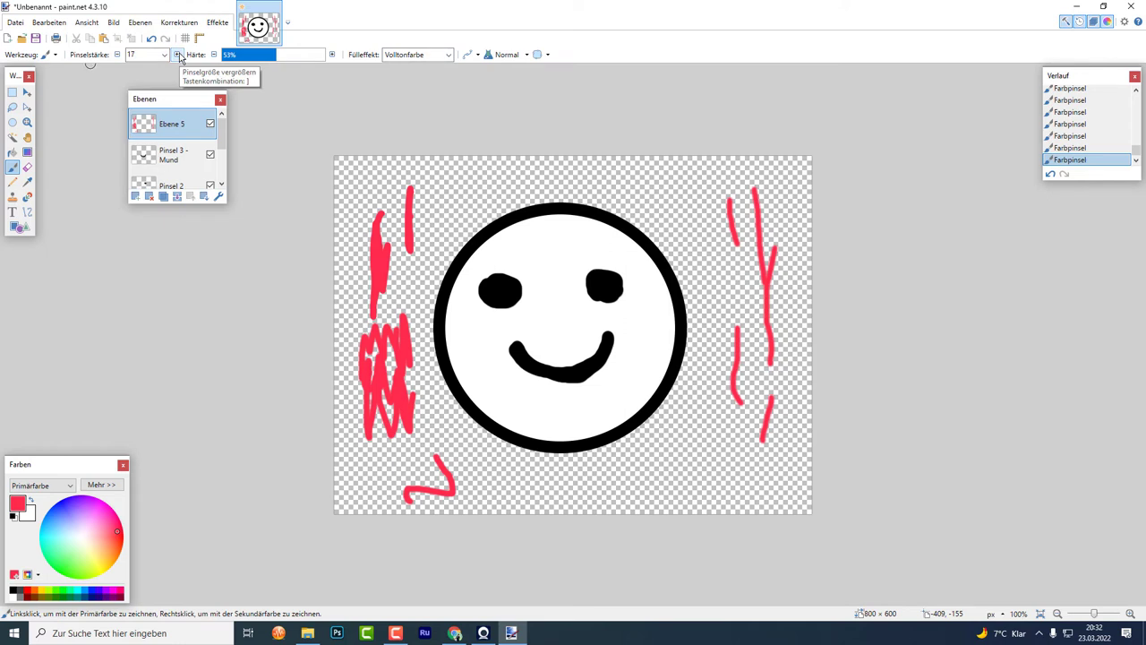
pyautogui.click(178, 54)
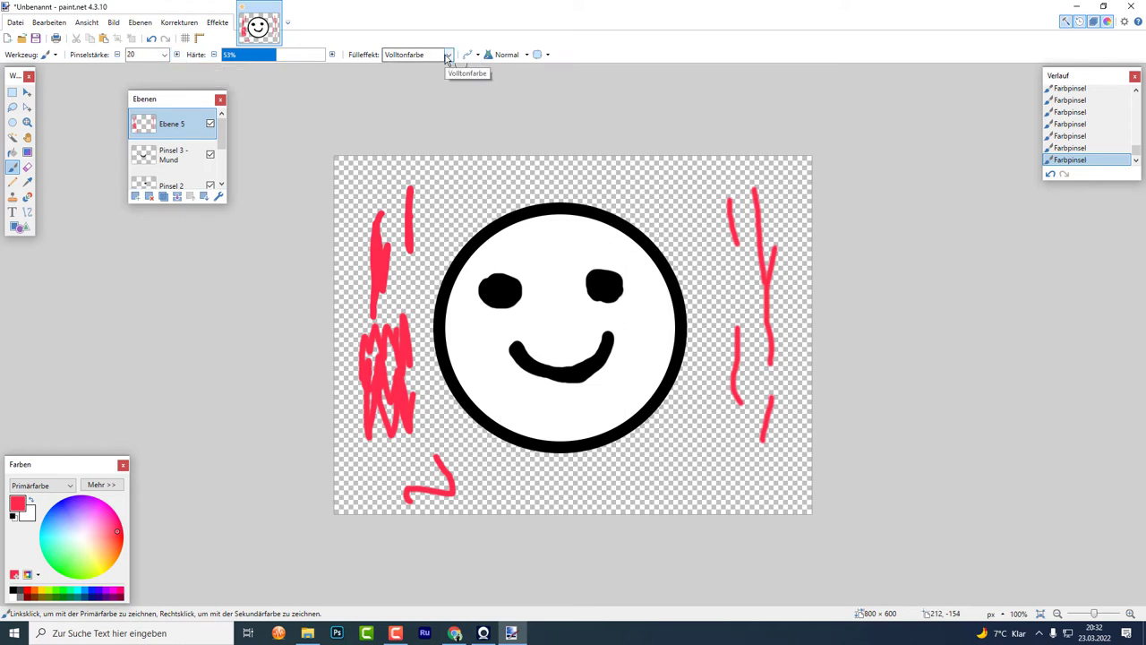
# - Choose the 50 Prozent fill pattern and paint strokes above and to the upper right of the face
pyautogui.click(447, 54)
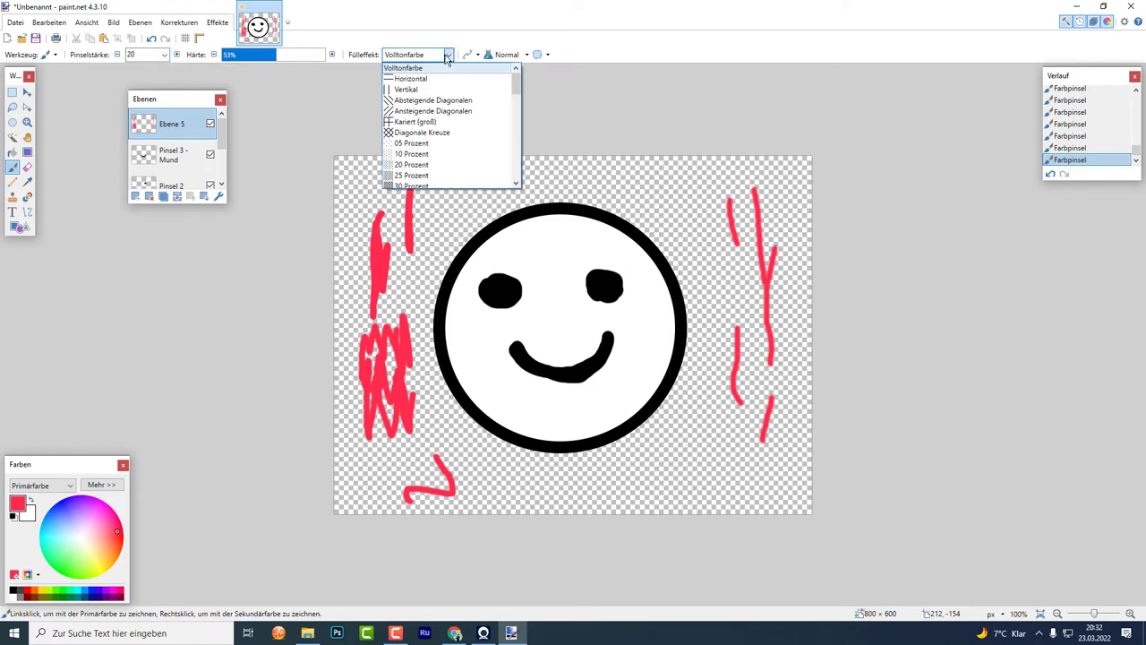
pyautogui.scroll(-3, 442, 135)
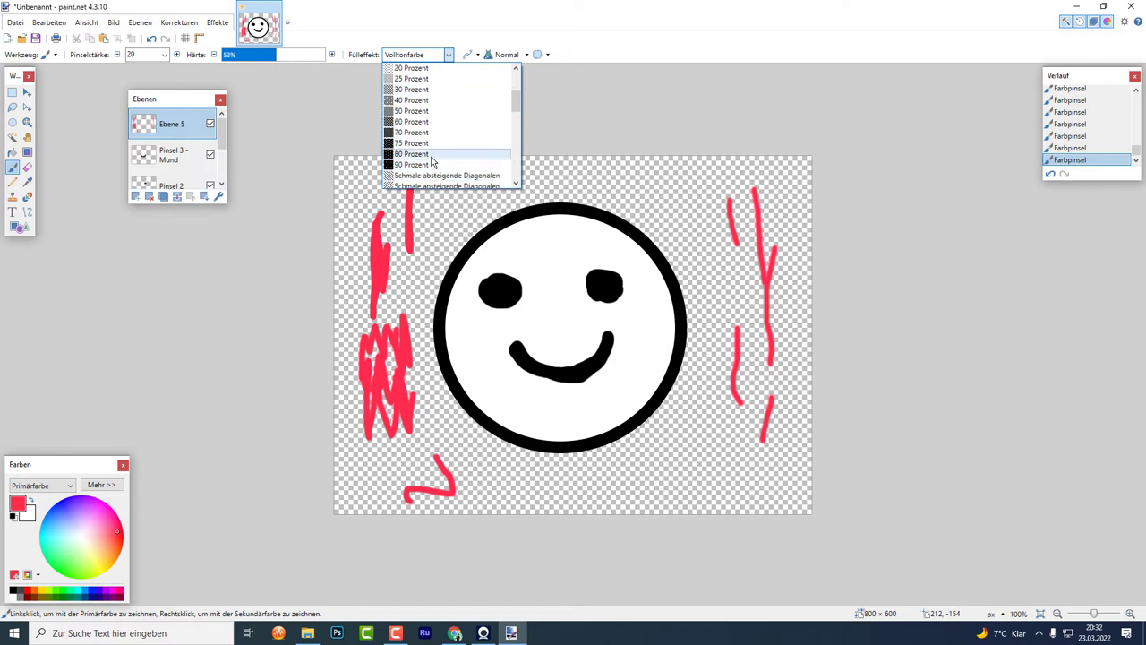
pyautogui.scroll(1, 435, 142)
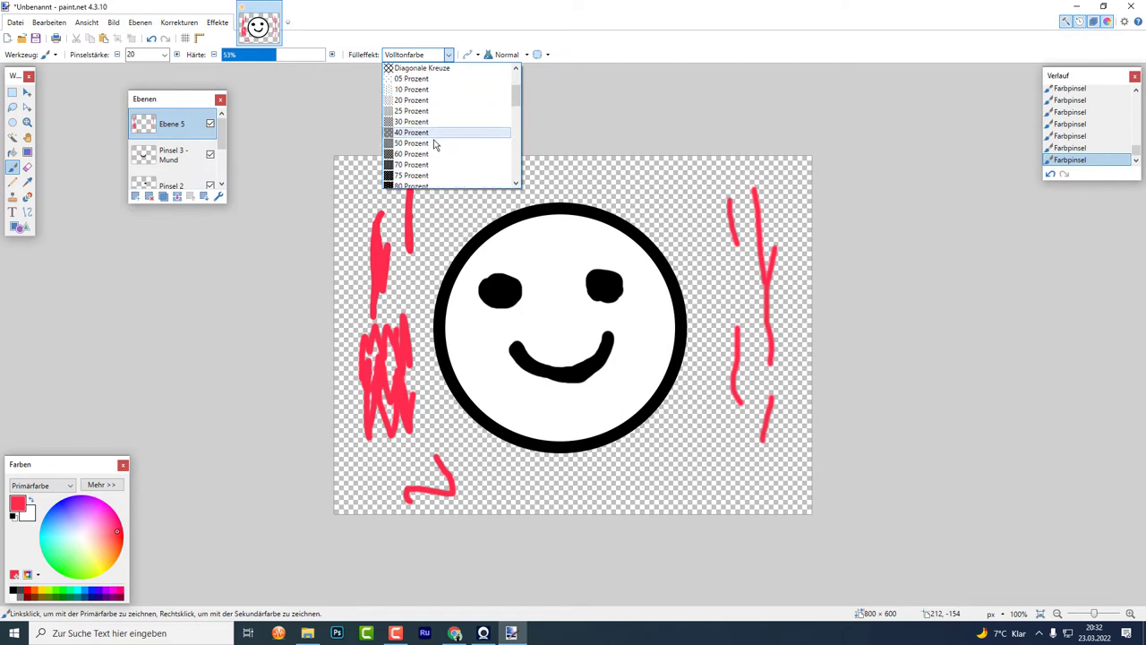
pyautogui.click(435, 144)
pyautogui.moveTo(672, 188)
pyautogui.mouseDown()
pyautogui.moveTo(707, 269)
pyautogui.moveTo(683, 198)
pyautogui.moveTo(592, 178)
pyautogui.moveTo(616, 171)
pyautogui.mouseUp()
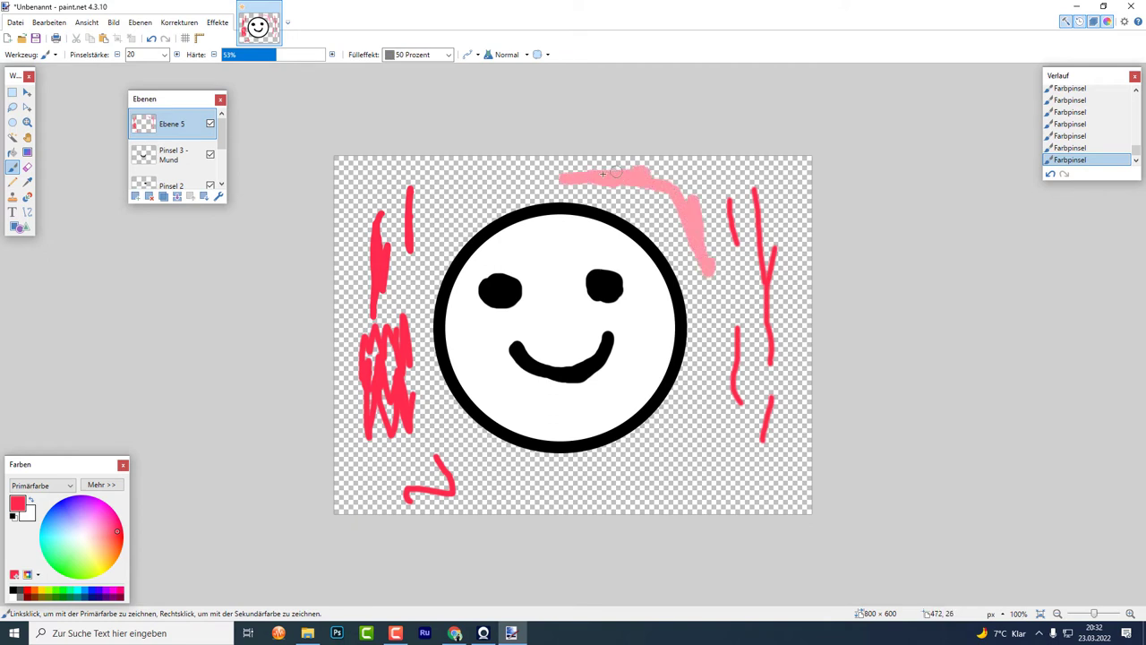
pyautogui.moveTo(508, 179); pyautogui.dragTo(537, 179)
# - Choose the 10 Prozent fill pattern and paint a stroke across the canvas's upper-left area
pyautogui.click(413, 56)
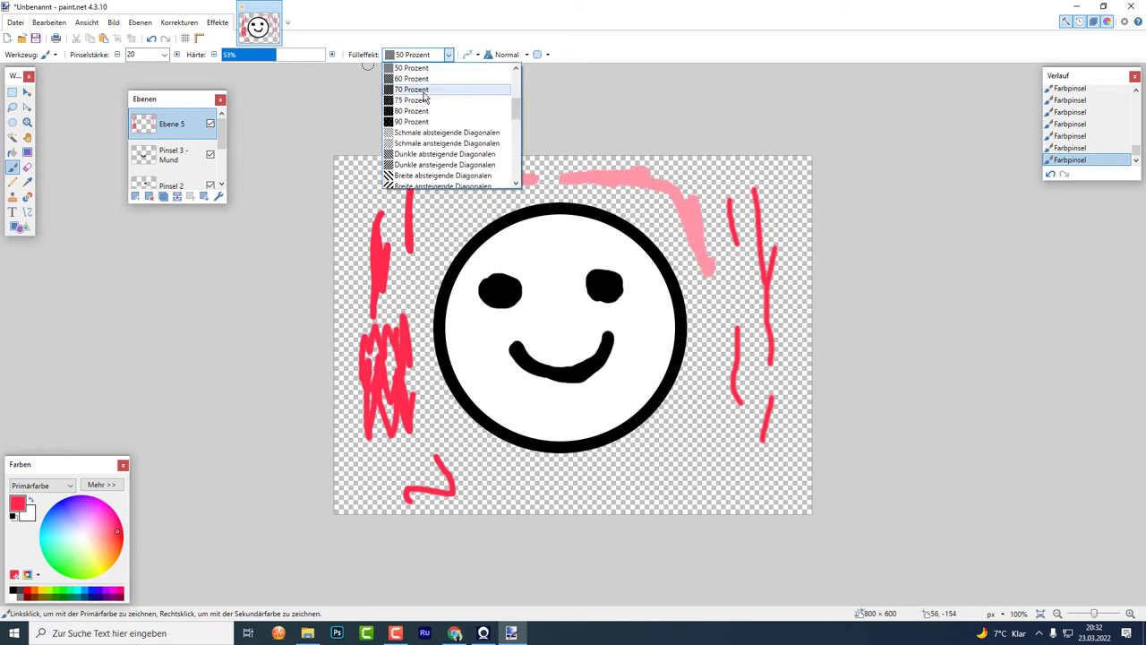
pyautogui.scroll(-6, 473, 128)
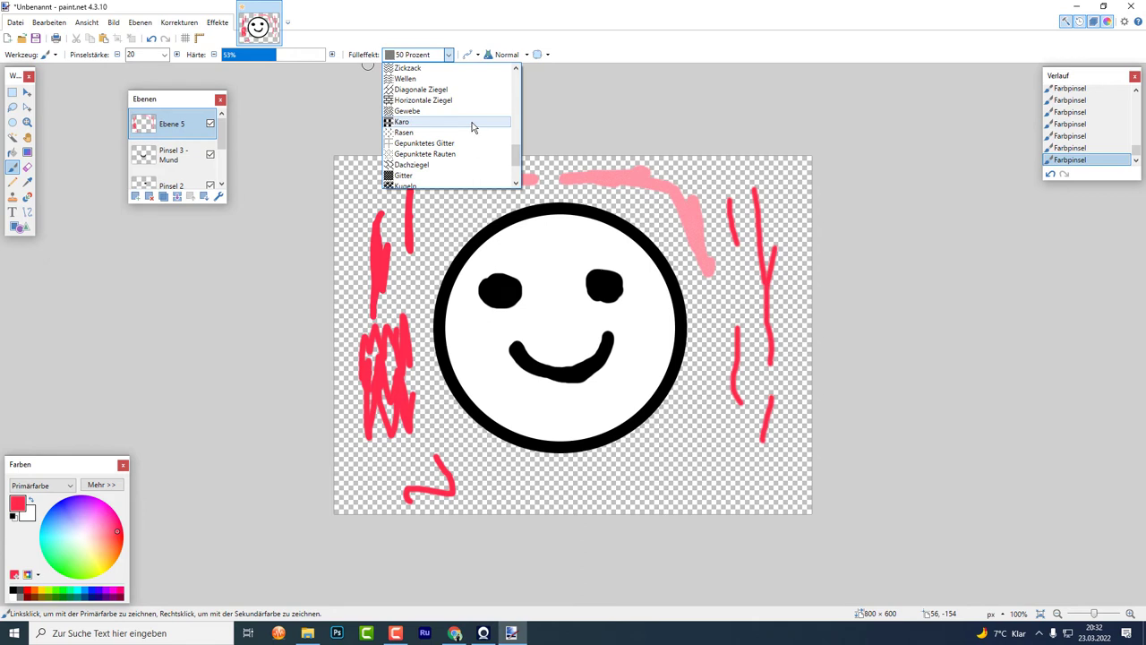
pyautogui.scroll(7, 456, 125)
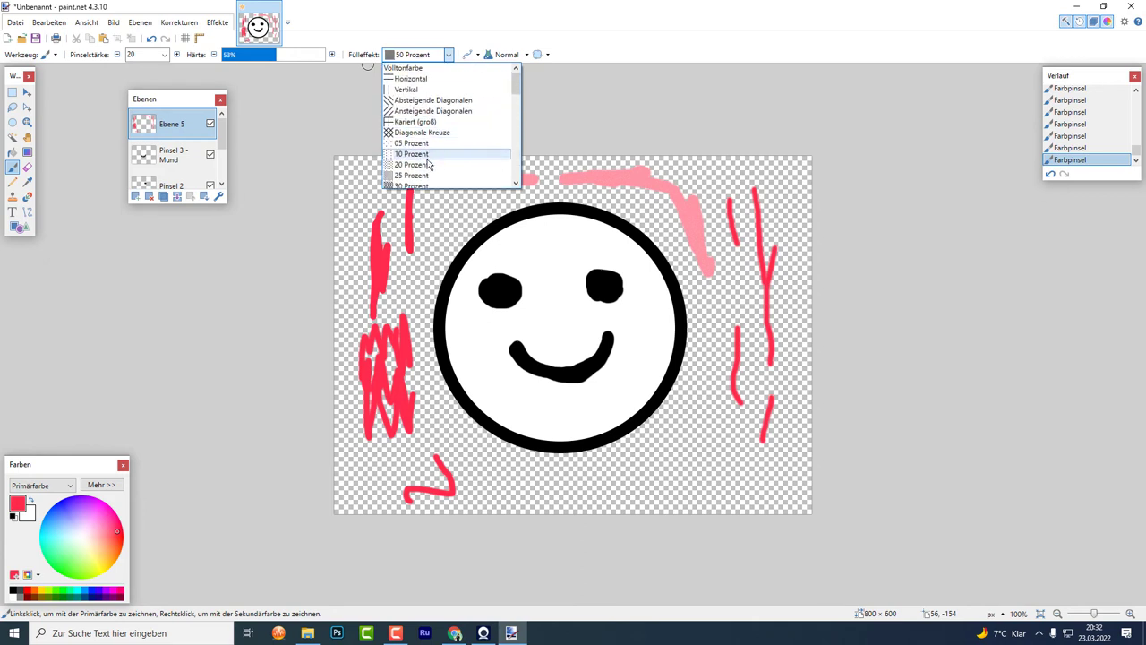
pyautogui.click(411, 154)
pyautogui.moveTo(353, 199)
pyautogui.mouseDown()
pyautogui.moveTo(343, 235)
pyautogui.moveTo(419, 188)
pyautogui.moveTo(473, 192)
pyautogui.mouseUp()
# - Browse the list of fill patterns and set the brush fill back to Volltonfarbe
pyautogui.click(434, 57)
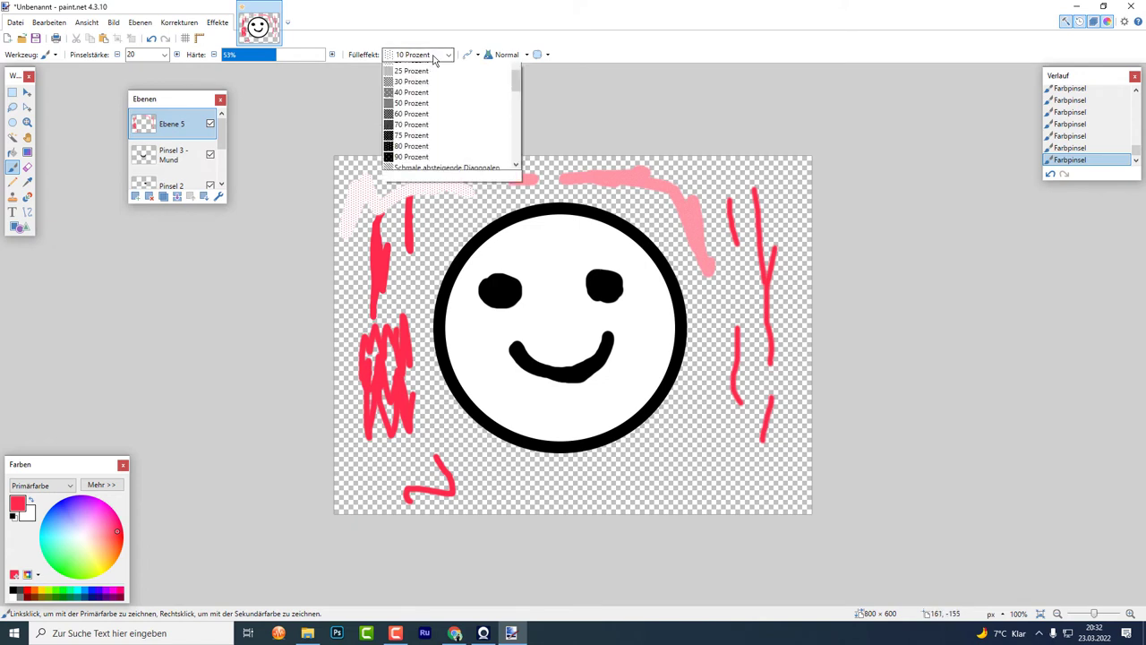
pyautogui.scroll(4, 443, 96)
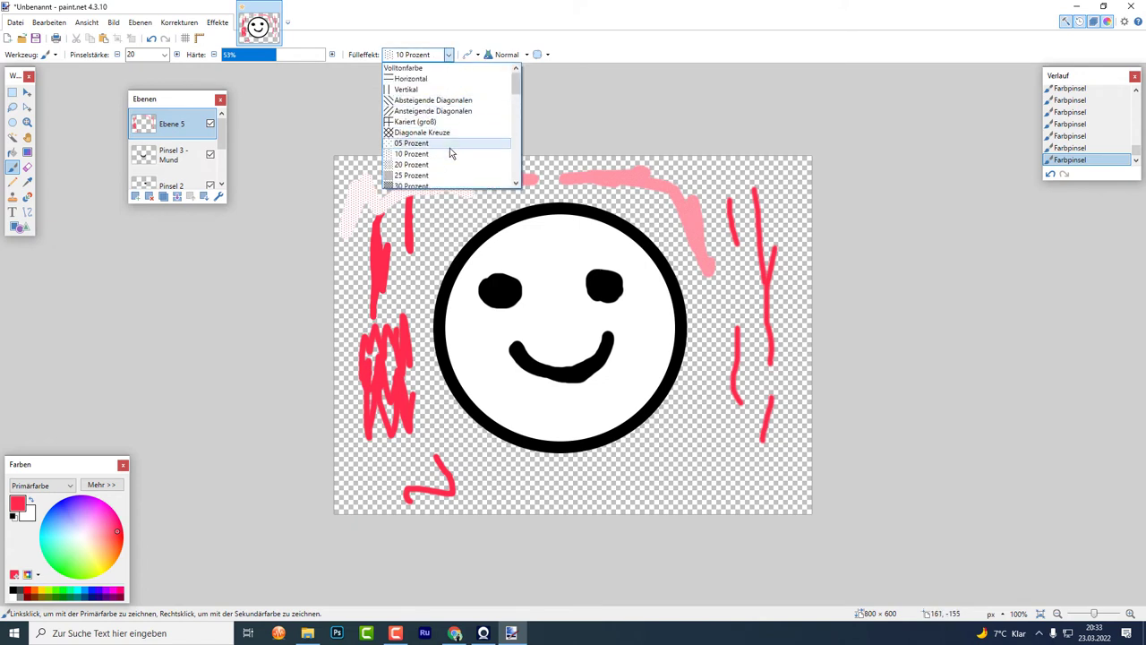
pyautogui.scroll(-14, 450, 154)
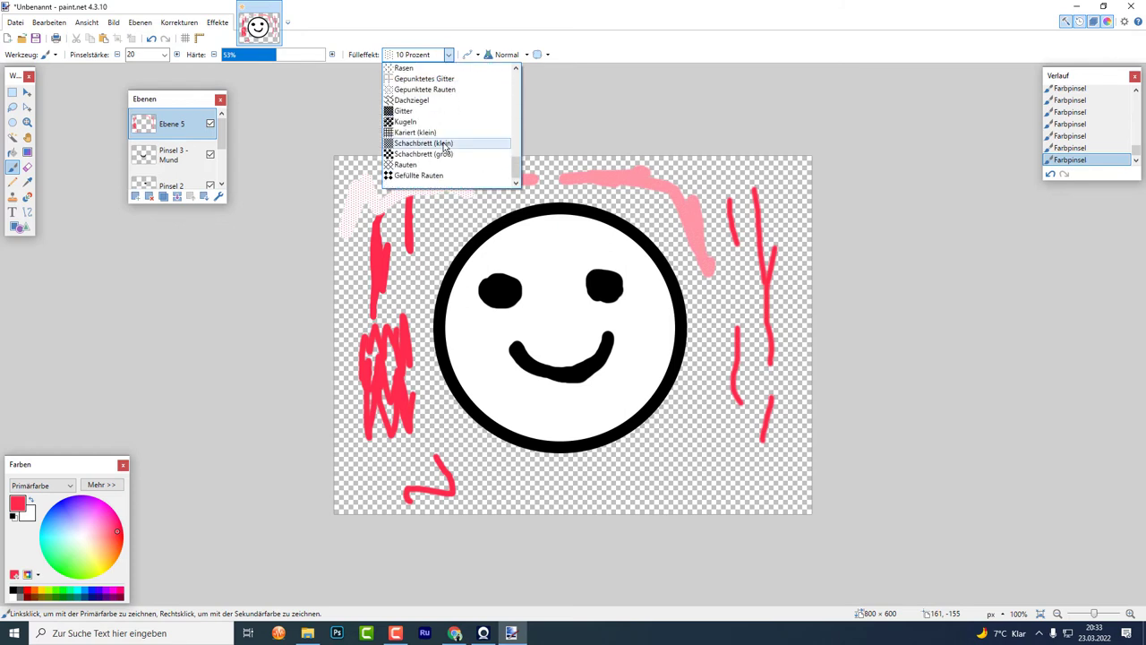
pyautogui.scroll(14, 445, 143)
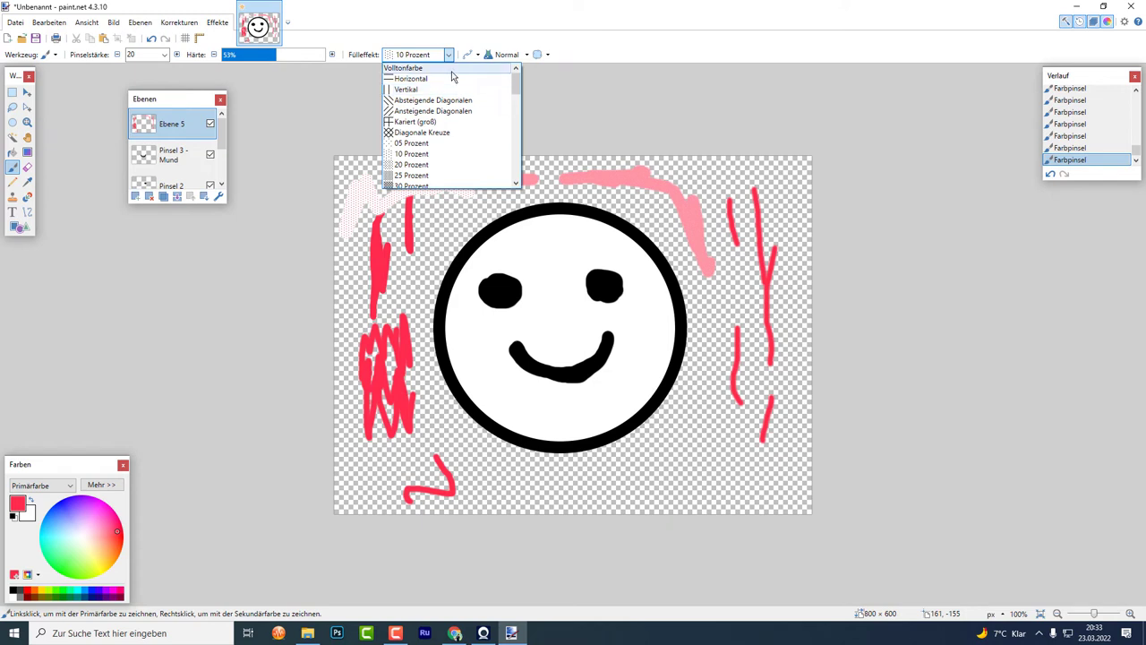
pyautogui.click(449, 69)
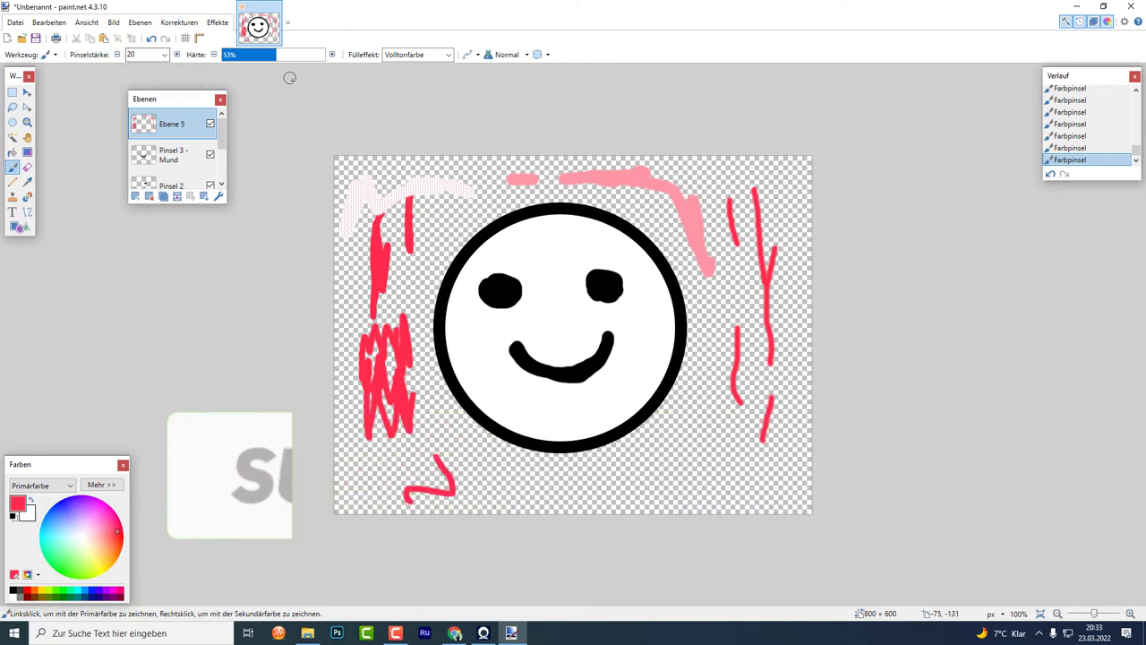
pyautogui.click(472, 54)
pyautogui.click(509, 73)
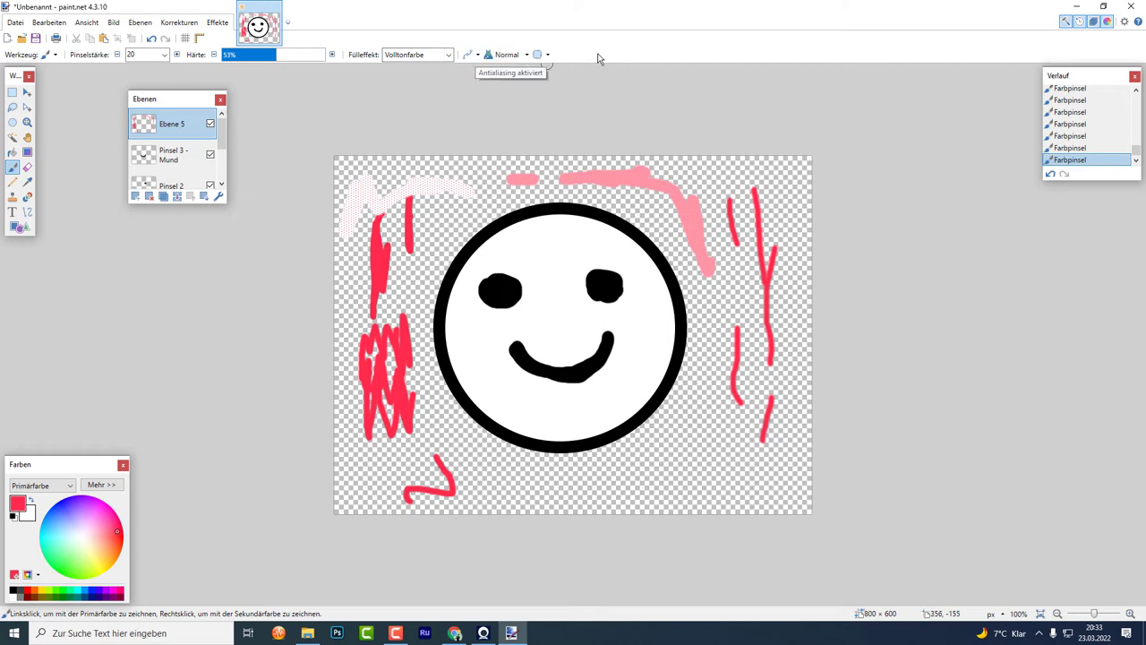
pyautogui.click(529, 54)
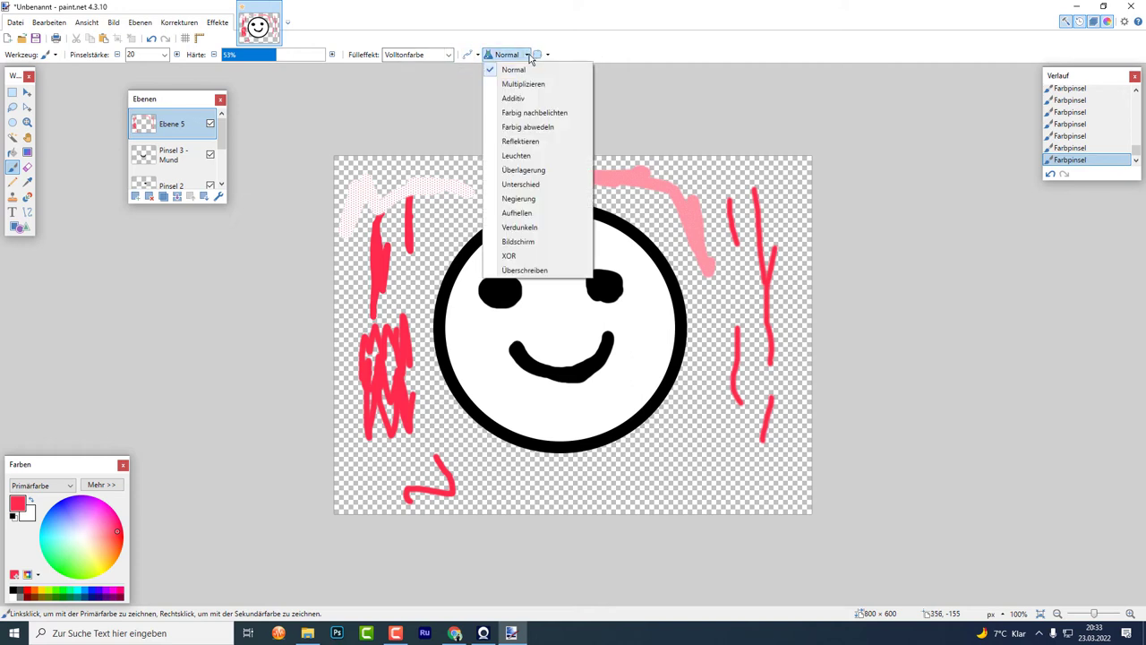
pyautogui.click(600, 53)
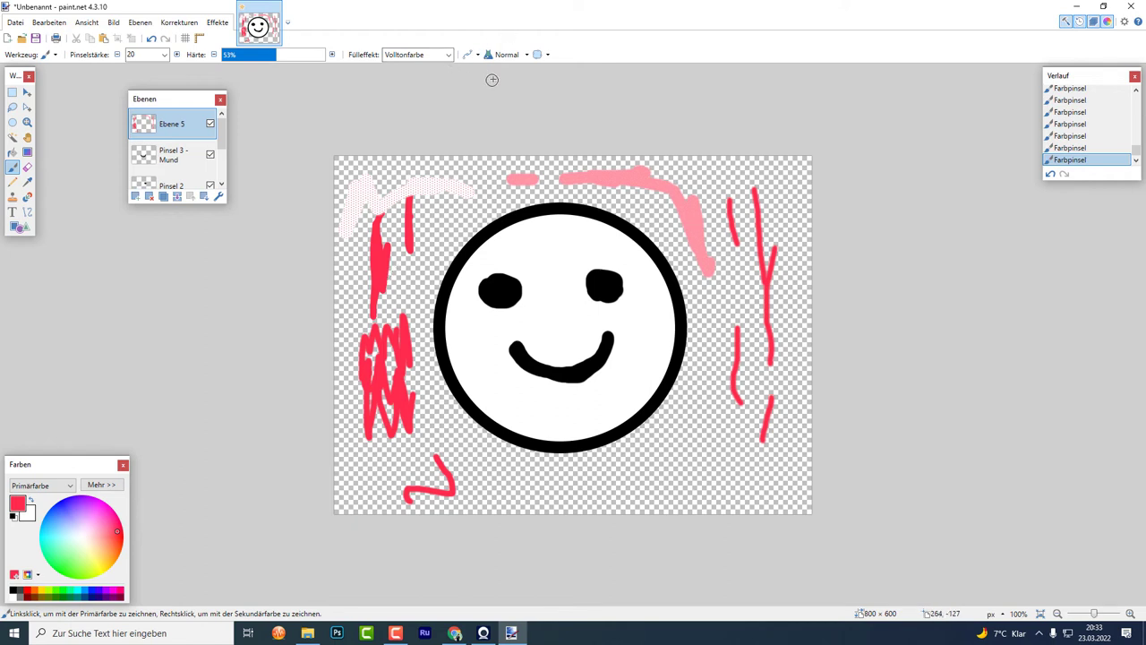
# - Set the brush blend mode to Leuchten and paint strokes beside the face's left edge and above its upper-left outline
pyautogui.click(527, 55)
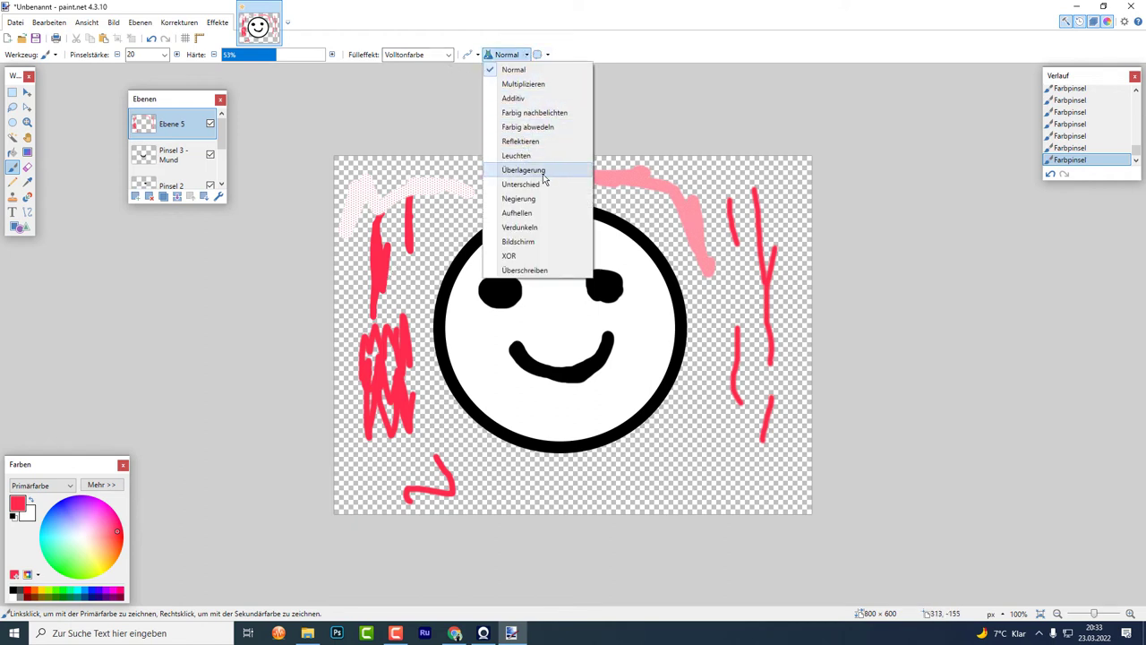
pyautogui.click(541, 157)
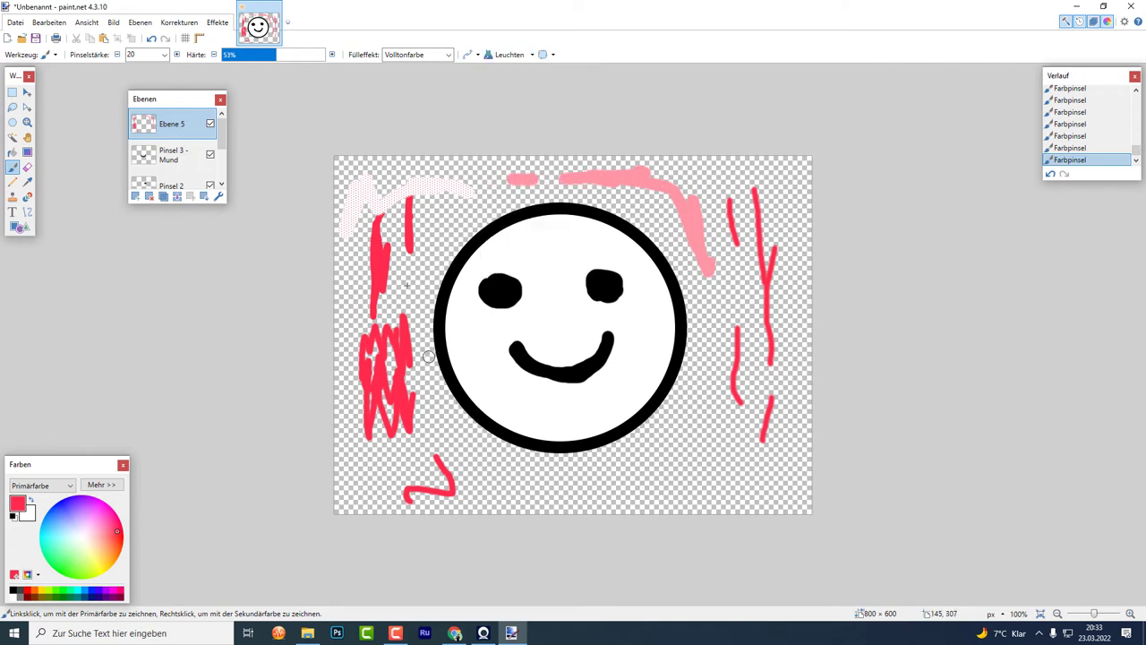
pyautogui.moveTo(429, 258); pyautogui.dragTo(415, 309)
pyautogui.moveTo(448, 207); pyautogui.dragTo(479, 211)
pyautogui.click(497, 189)
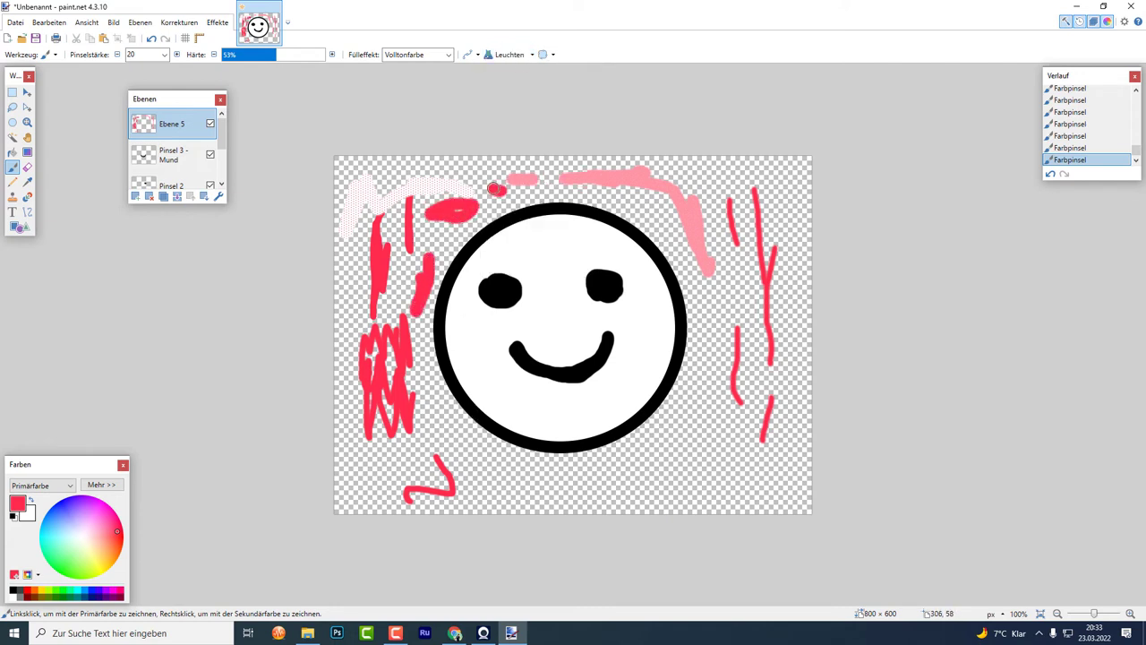
# - Set the blend mode to Verdunkeln and paint strokes across the face's lower-right outline and over the chin
pyautogui.click(450, 54)
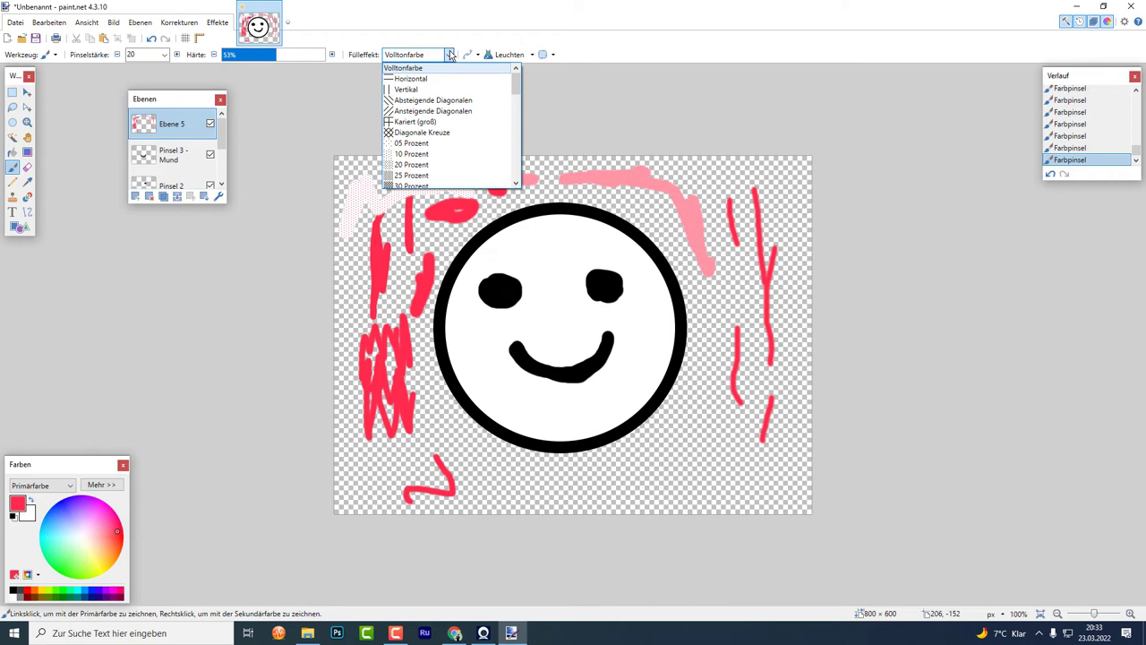
pyautogui.click(451, 55)
pyautogui.click(534, 56)
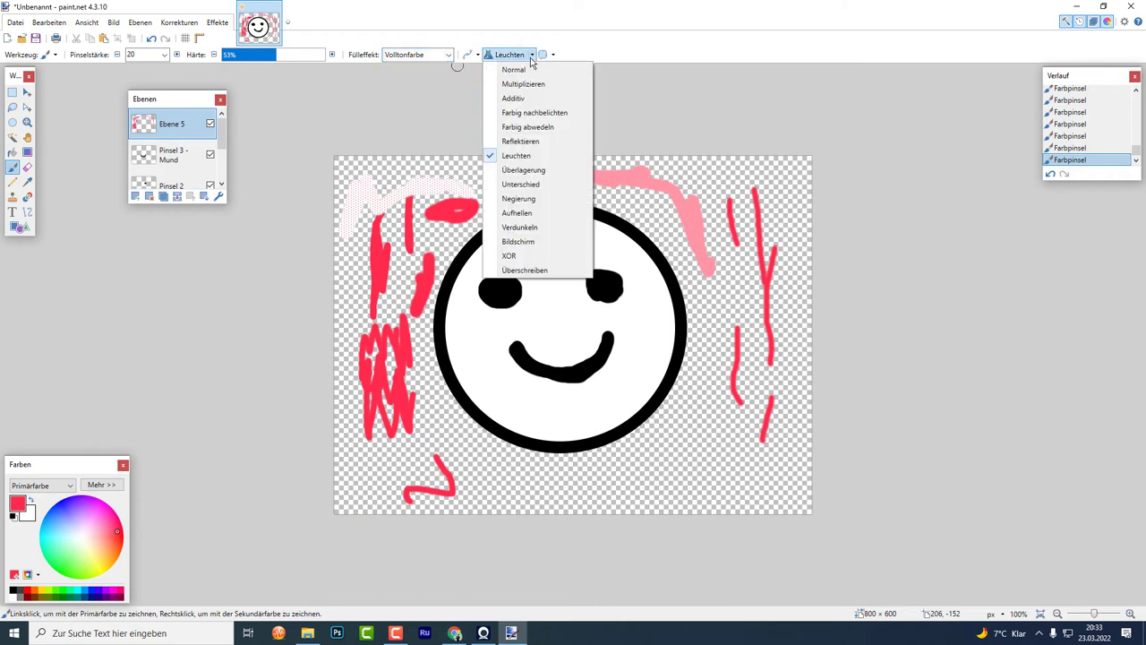
pyautogui.click(537, 227)
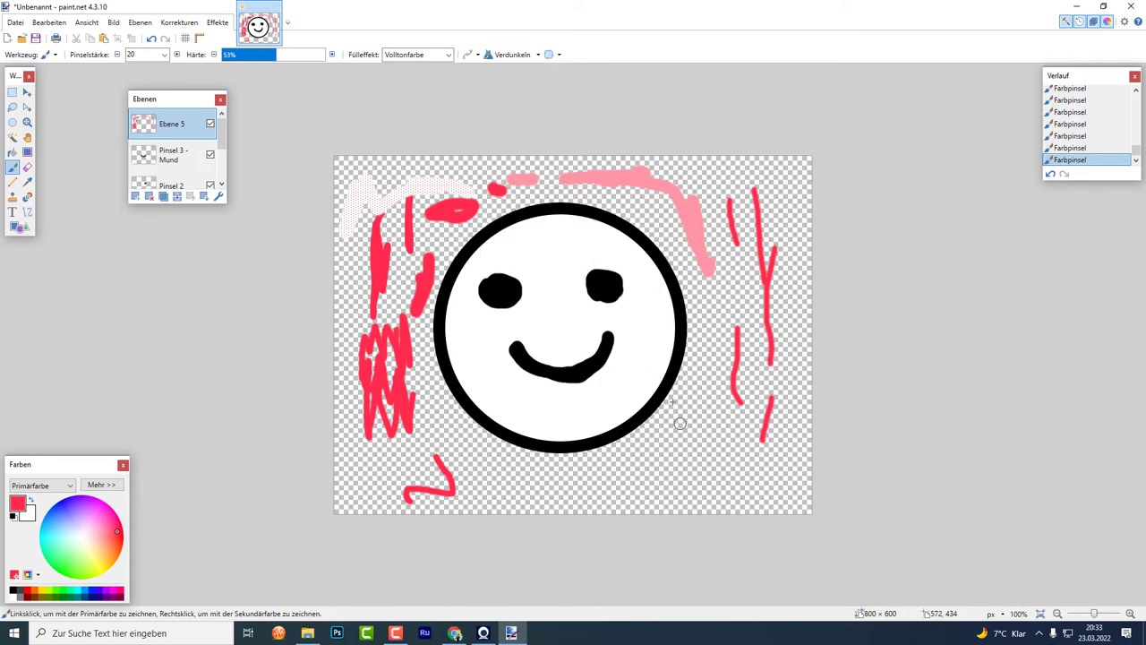
pyautogui.moveTo(630, 362); pyautogui.dragTo(673, 430)
pyautogui.moveTo(689, 374)
pyautogui.mouseDown()
pyautogui.moveTo(681, 438)
pyautogui.moveTo(711, 461)
pyautogui.mouseUp()
pyautogui.moveTo(618, 464)
pyautogui.mouseDown()
pyautogui.moveTo(568, 421)
pyautogui.moveTo(542, 448)
pyautogui.moveTo(535, 426)
pyautogui.mouseUp()
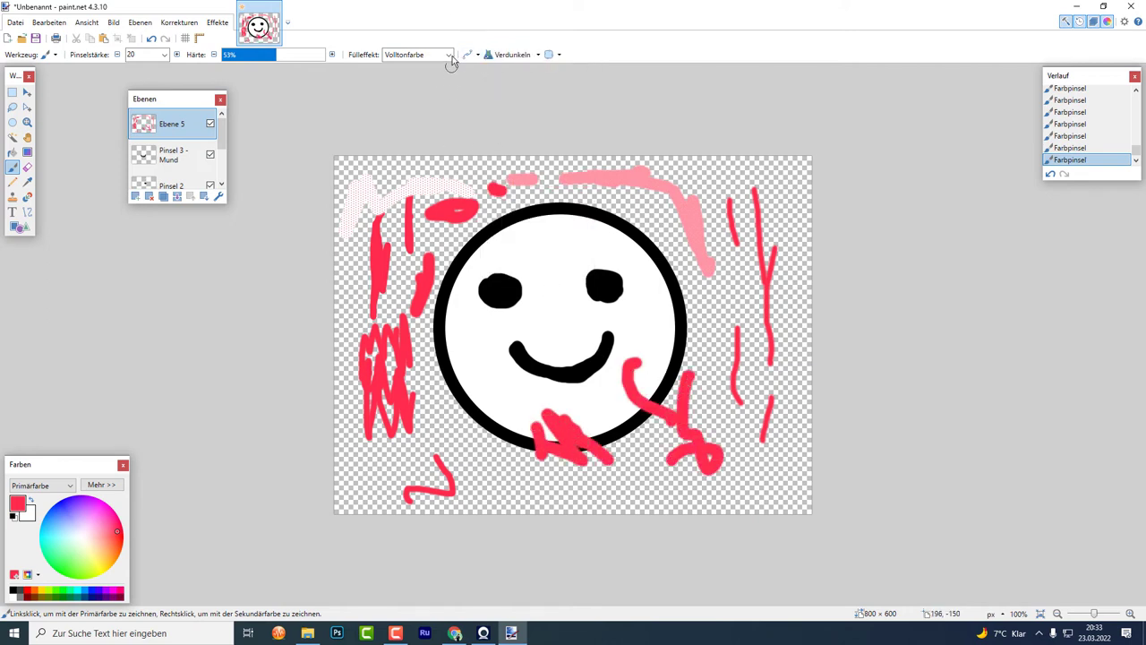
# - Set the blend mode to Additiv, lower the brush hardness to about 8%, and paint several strokes across the forehead
pyautogui.click(537, 54)
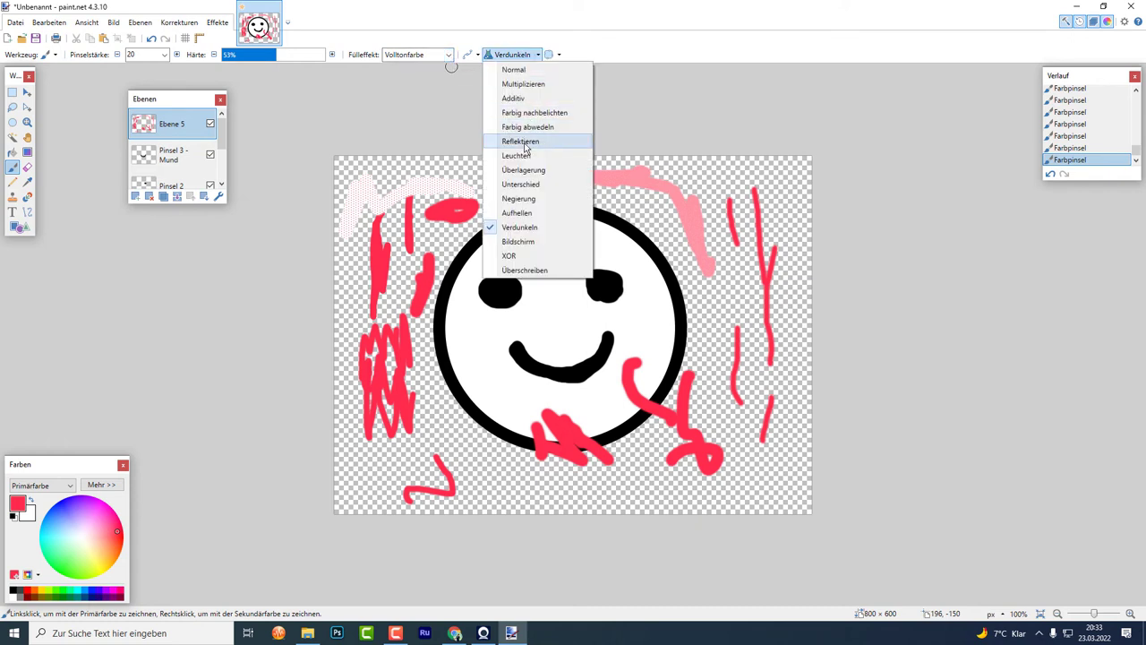
pyautogui.click(538, 98)
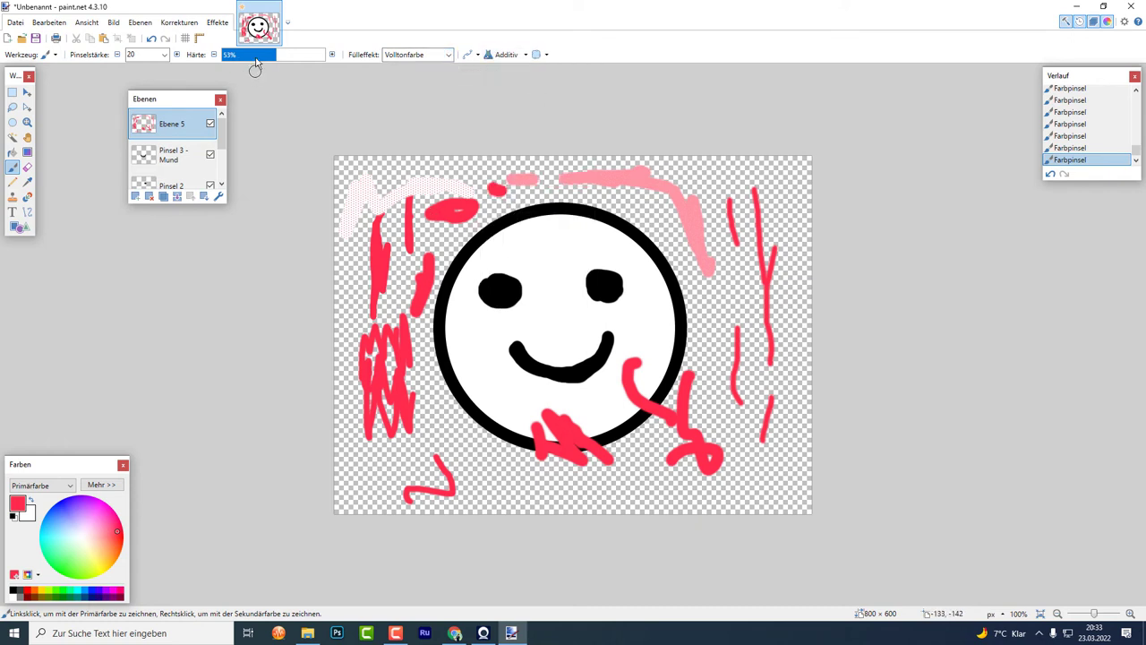
pyautogui.moveTo(255, 63); pyautogui.dragTo(226, 55)
pyautogui.moveTo(511, 244)
pyautogui.mouseDown()
pyautogui.moveTo(542, 259)
pyautogui.moveTo(586, 259)
pyautogui.mouseUp()
pyautogui.moveTo(596, 216)
pyautogui.mouseDown()
pyautogui.moveTo(610, 249)
pyautogui.moveTo(626, 252)
pyautogui.mouseUp()
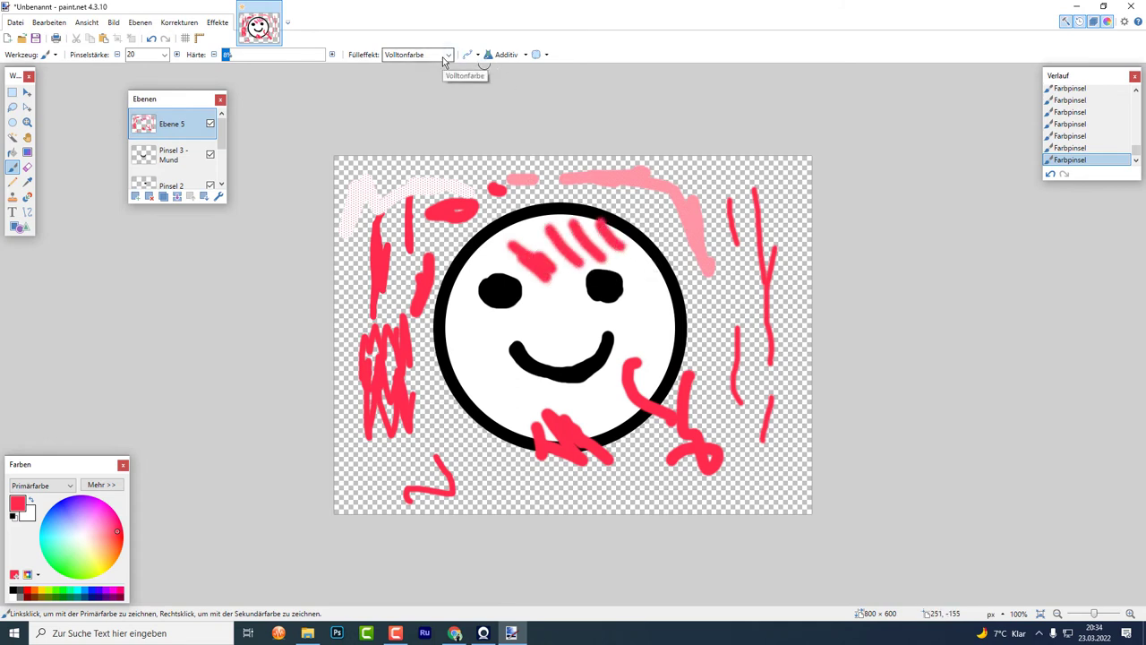
# - Set the blend mode to Reflektieren and paint strokes from the upper-right outline over the right eye and the cheek below
pyautogui.click(519, 55)
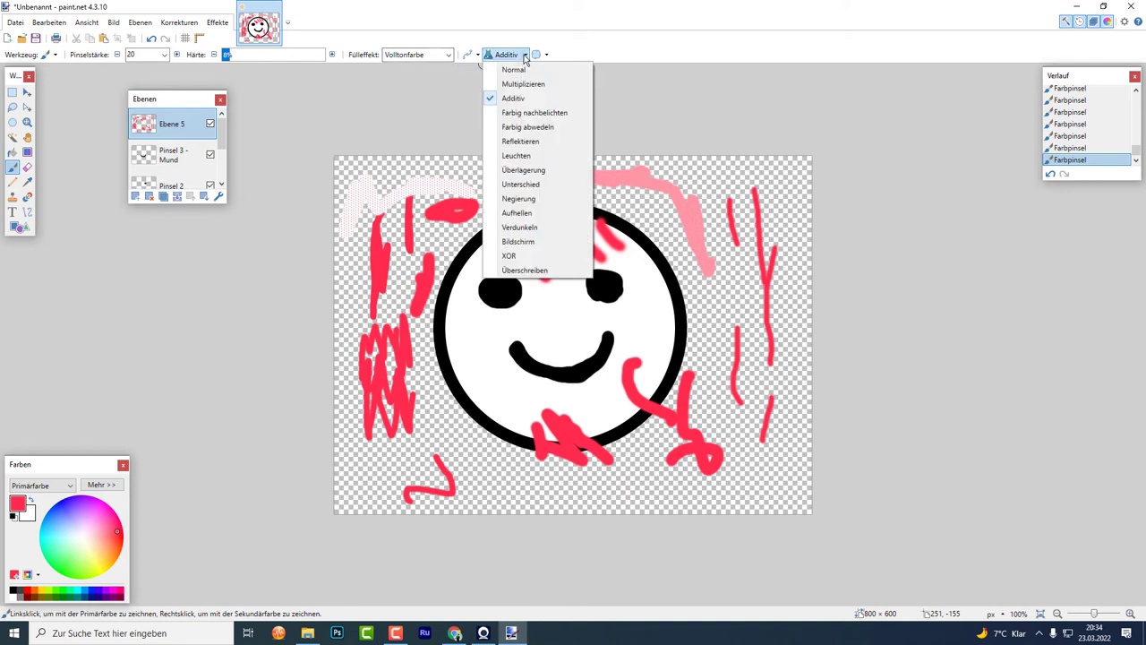
pyautogui.click(545, 142)
pyautogui.moveTo(634, 234)
pyautogui.mouseDown()
pyautogui.moveTo(661, 260)
pyautogui.moveTo(613, 287)
pyautogui.moveTo(627, 303)
pyautogui.moveTo(596, 321)
pyautogui.mouseUp()
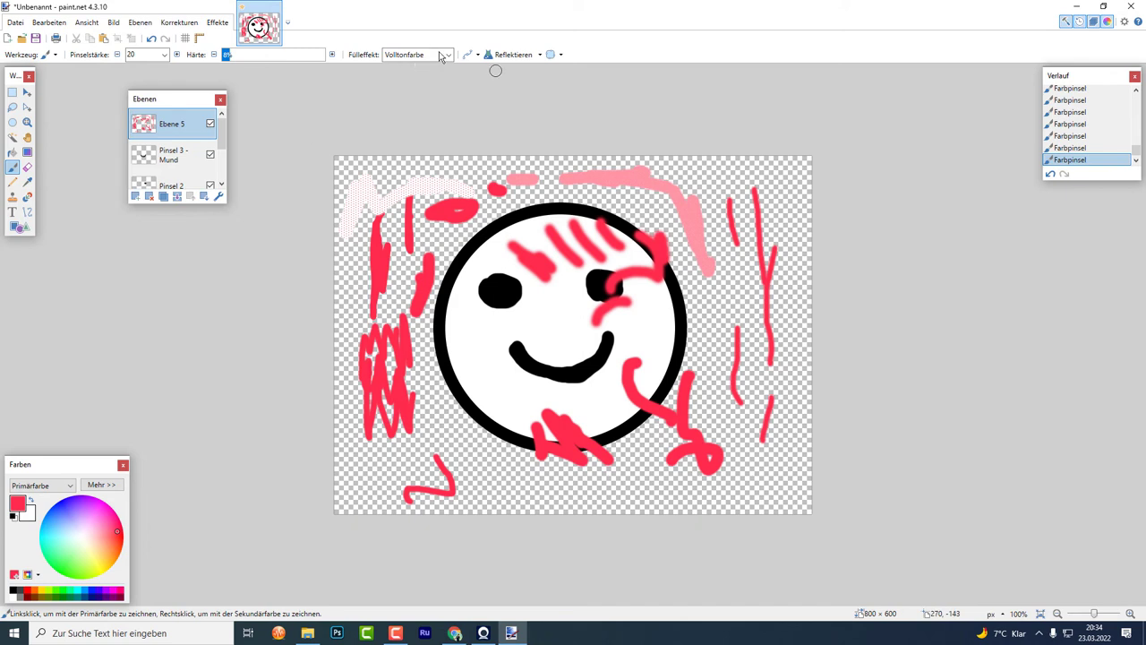
pyautogui.click(556, 55)
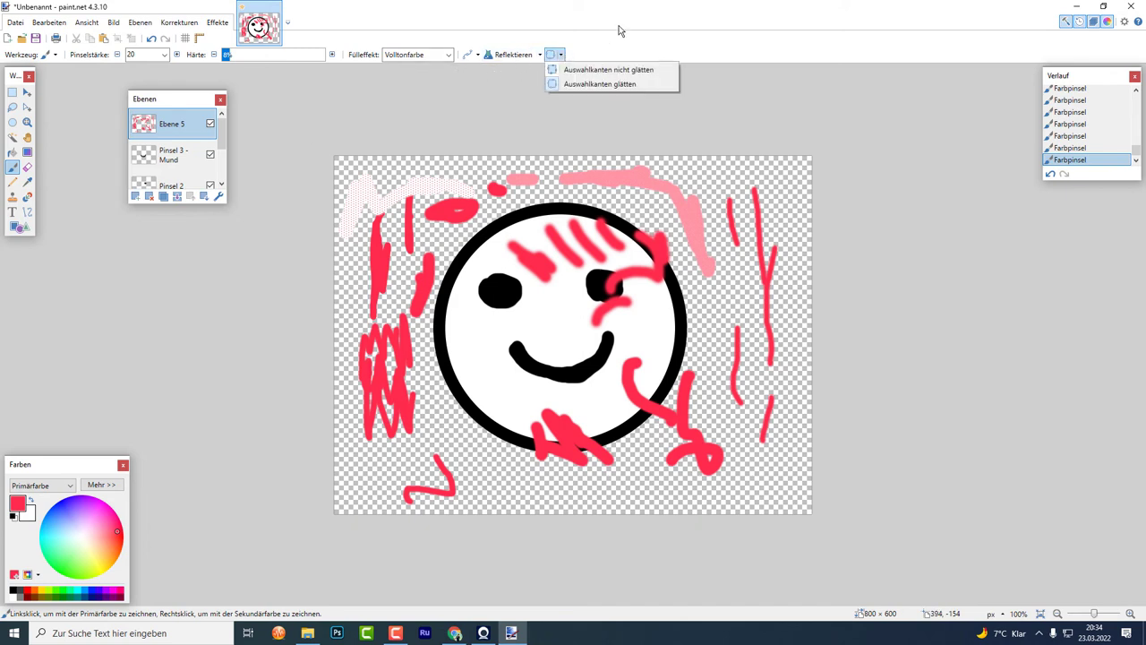
pyautogui.click(589, 51)
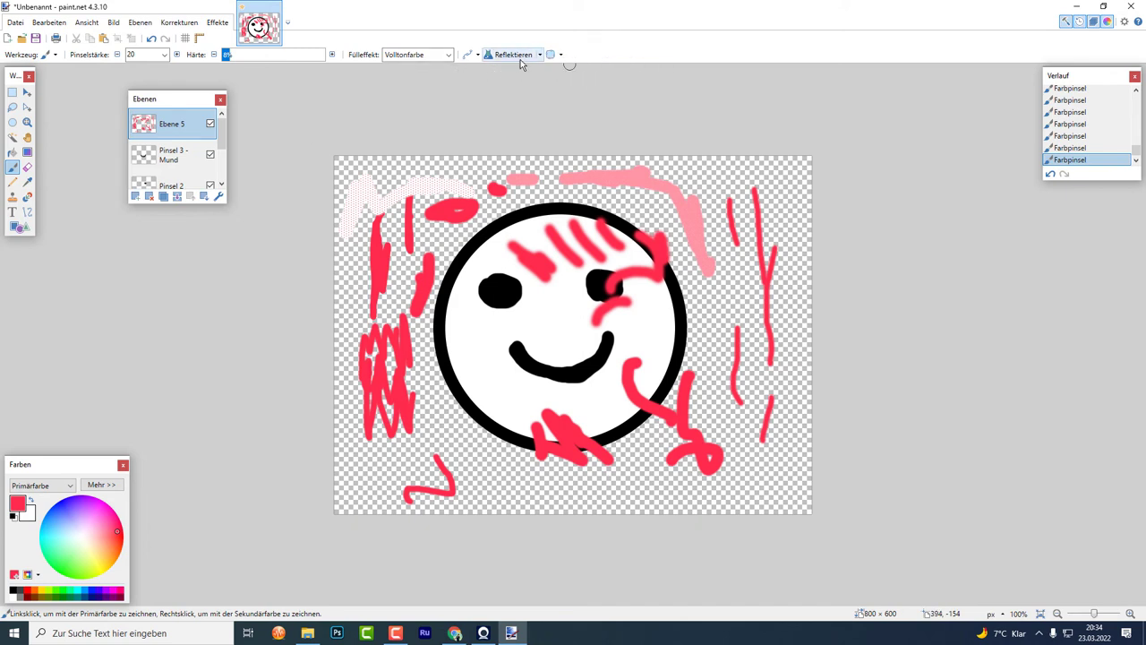
# - Set the blend mode to Farbig nachbelichten and paint over the left eye
pyautogui.click(539, 55)
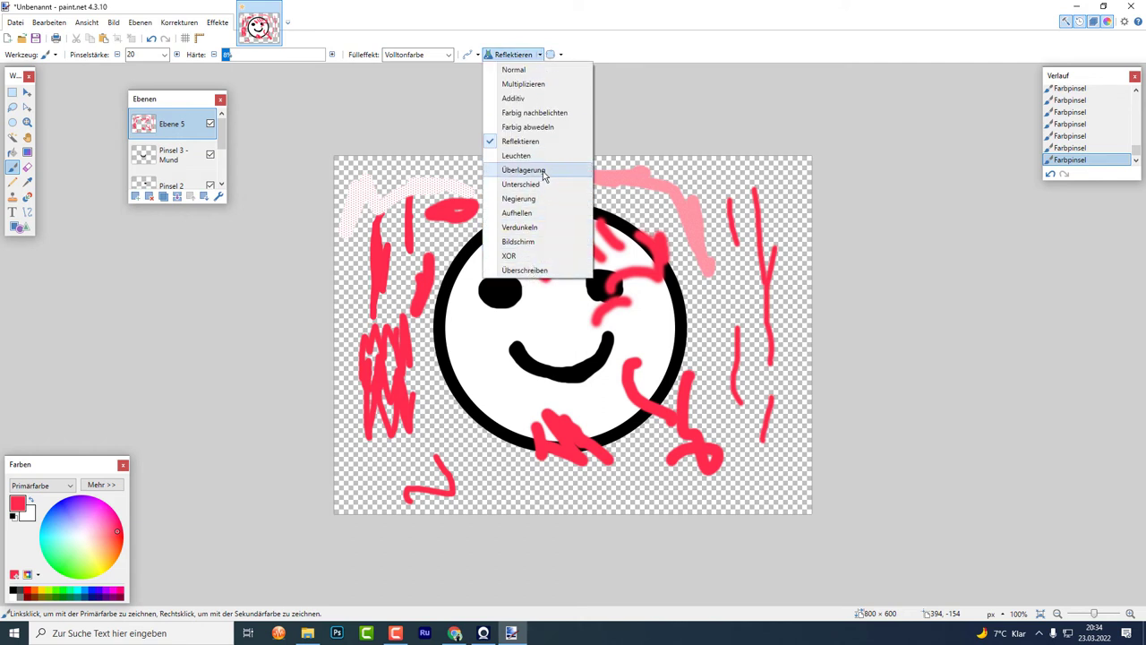
pyautogui.click(553, 113)
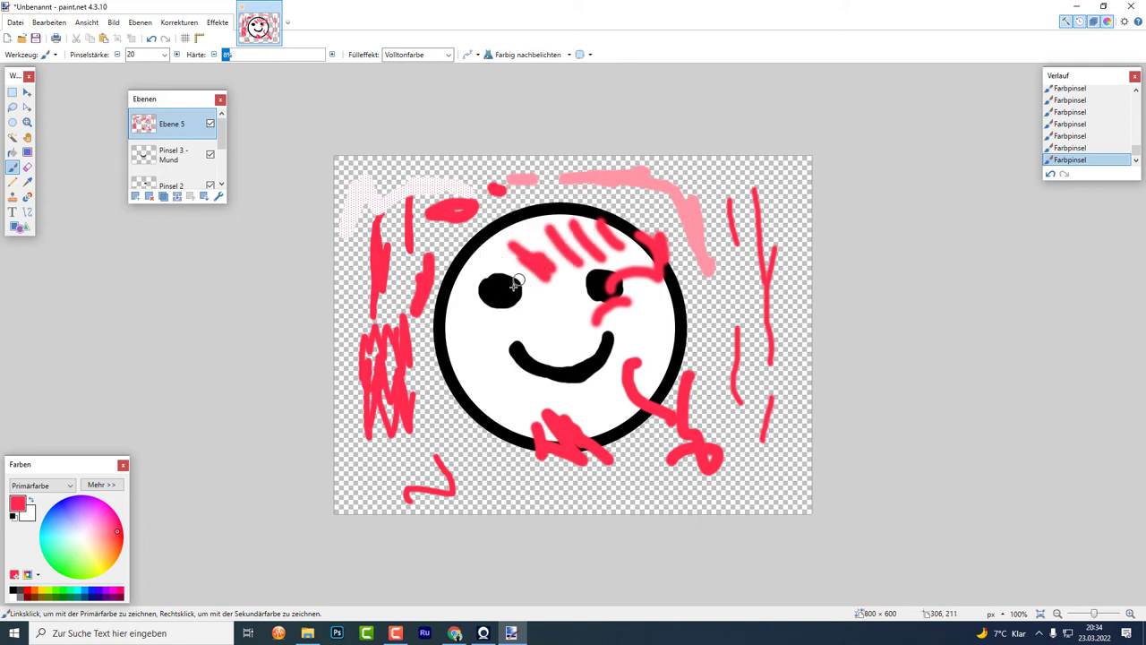
pyautogui.moveTo(516, 283)
pyautogui.mouseDown()
pyautogui.moveTo(480, 306)
pyautogui.moveTo(510, 320)
pyautogui.moveTo(489, 289)
pyautogui.moveTo(540, 312)
pyautogui.mouseUp()
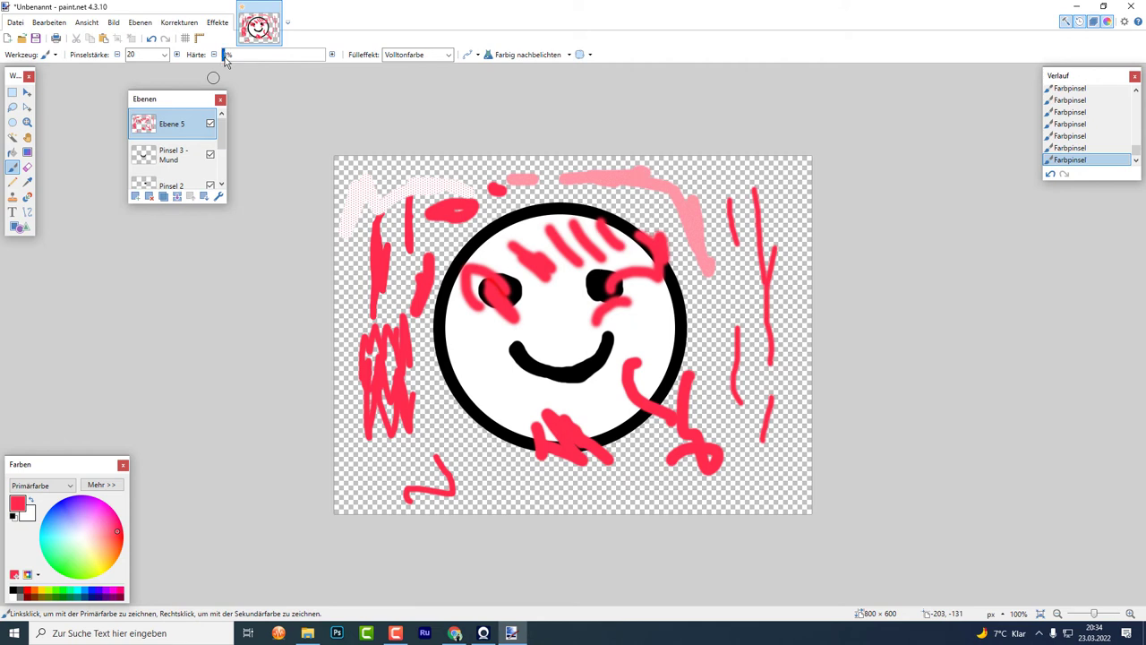
# - Reduce the brush hardness to 1% and paint strokes along the face's left outline, below the face and over the lines to its right
pyautogui.moveTo(517, 291)
pyautogui.mouseDown()
pyautogui.moveTo(432, 322)
pyautogui.moveTo(433, 283)
pyautogui.moveTo(473, 412)
pyautogui.mouseUp()
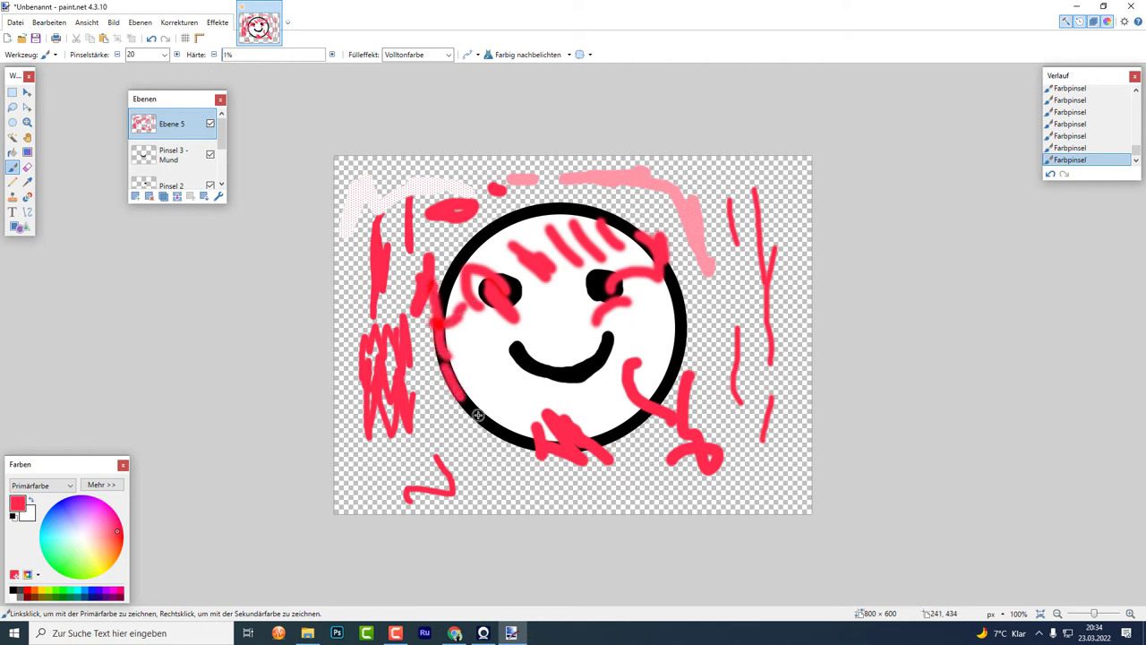
pyautogui.click(461, 445)
pyautogui.moveTo(474, 454)
pyautogui.mouseDown()
pyautogui.moveTo(506, 485)
pyautogui.moveTo(531, 477)
pyautogui.moveTo(567, 491)
pyautogui.moveTo(685, 494)
pyautogui.moveTo(765, 477)
pyautogui.mouseUp()
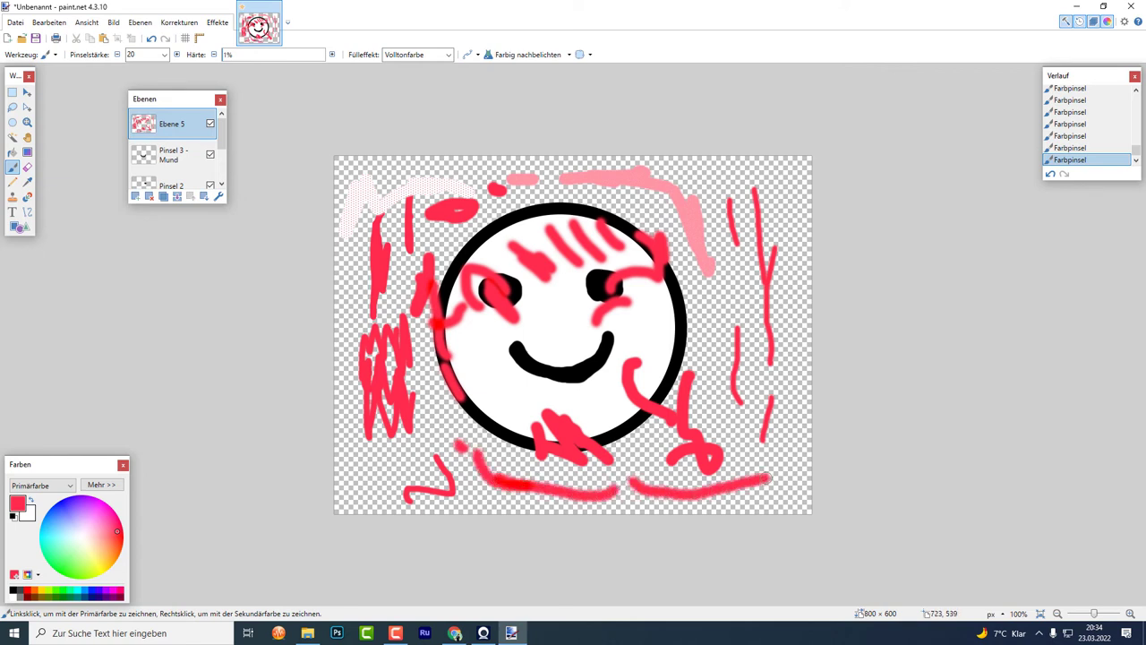
pyautogui.moveTo(742, 416)
pyautogui.mouseDown()
pyautogui.moveTo(735, 376)
pyautogui.moveTo(749, 338)
pyautogui.mouseUp()
pyautogui.moveTo(737, 388); pyautogui.dragTo(731, 312)
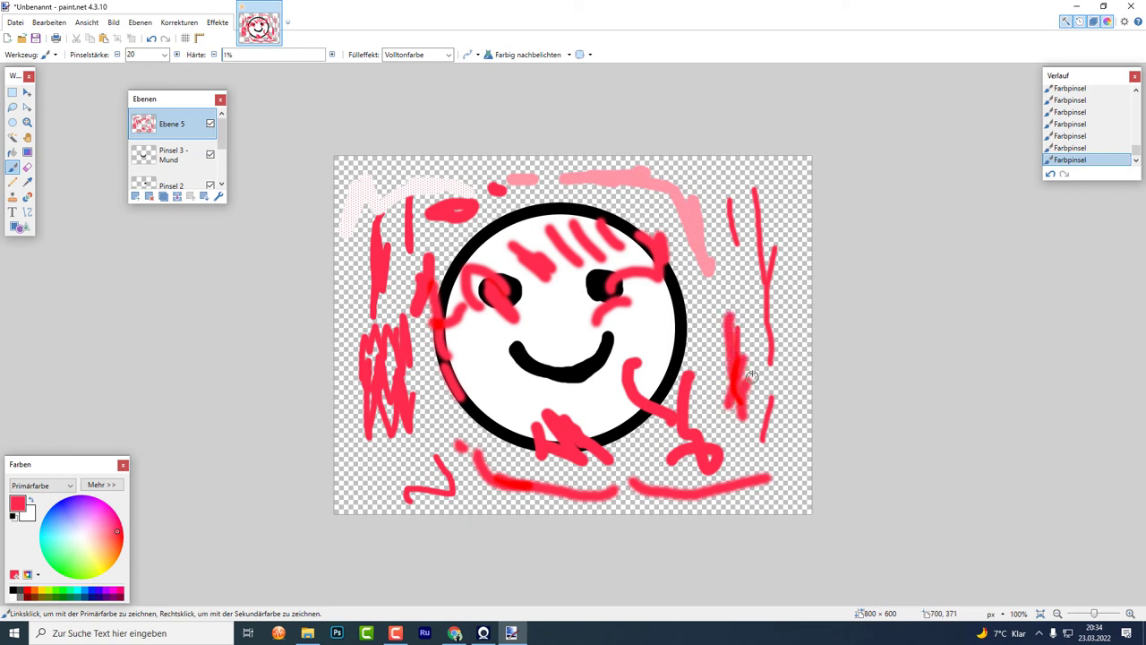
pyautogui.moveTo(751, 377); pyautogui.dragTo(732, 351)
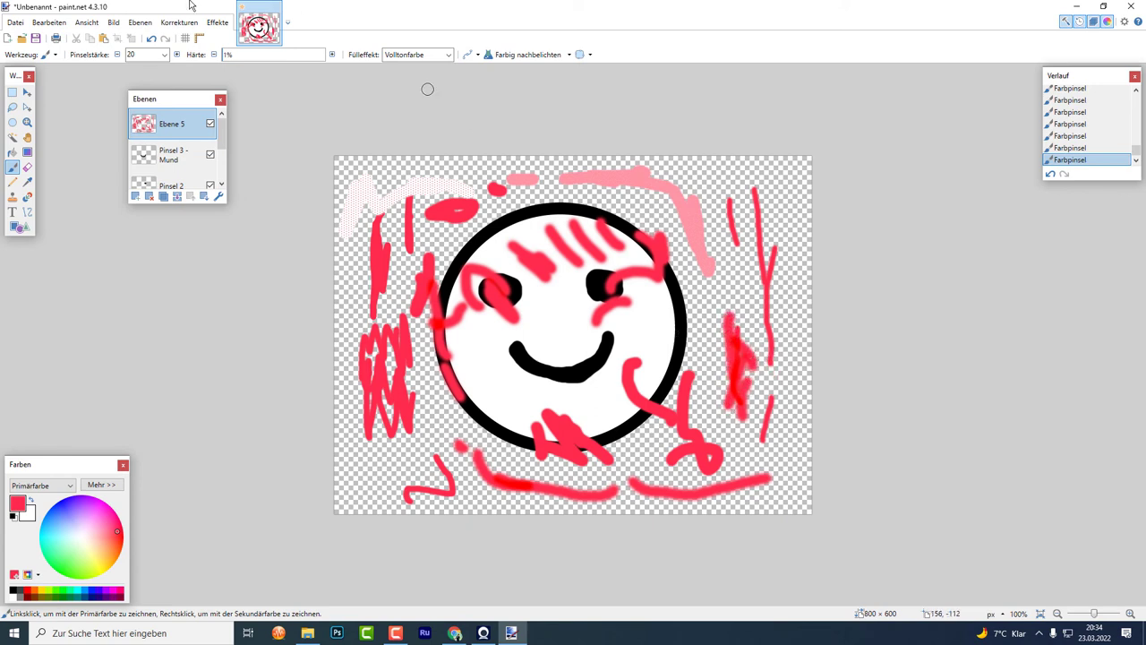
# - Set the blend mode back to Normal and delete the layer Ebene 5 with all the test strokes
pyautogui.click(566, 56)
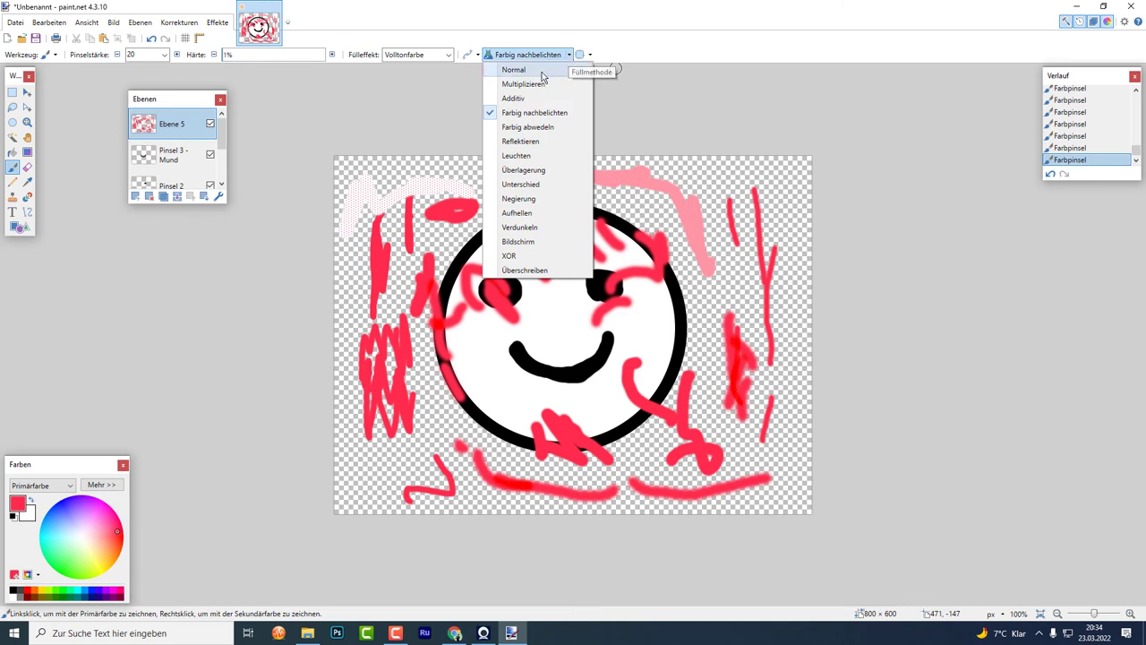
pyautogui.click(543, 70)
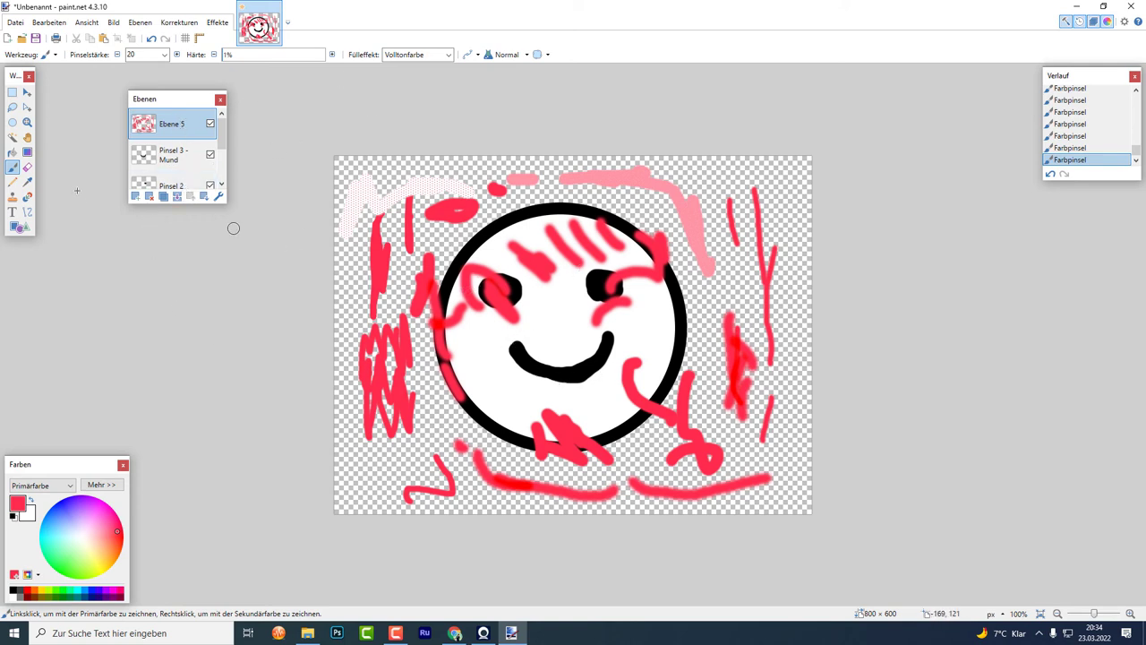
pyautogui.click(149, 197)
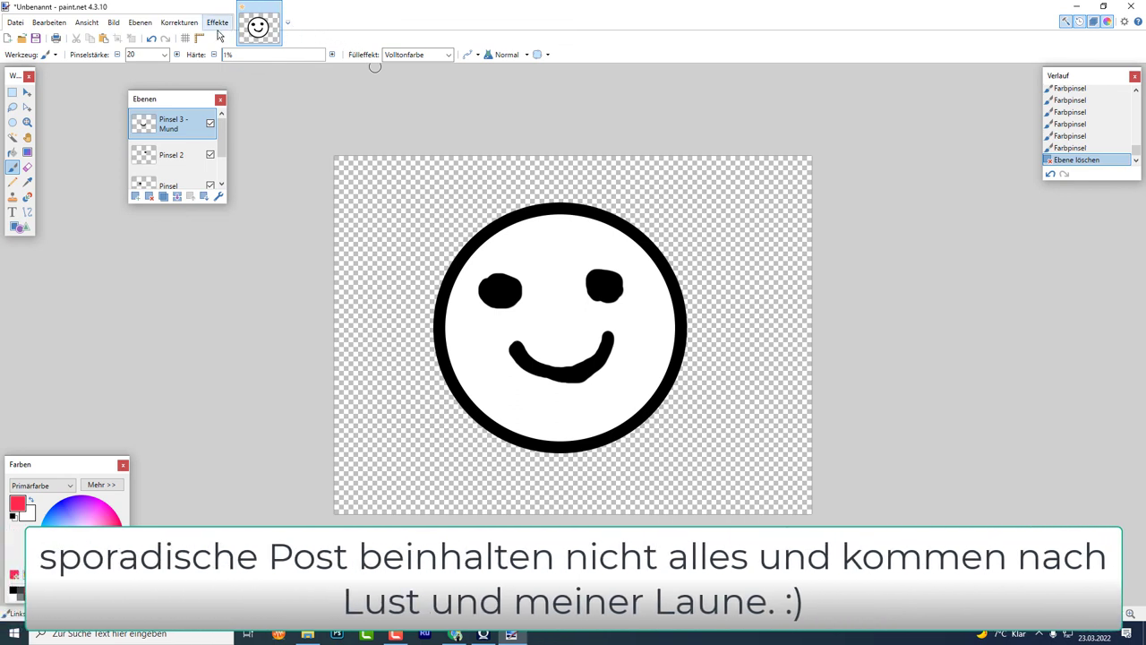
# - Look through the available effects and image corrections
pyautogui.click(217, 23)
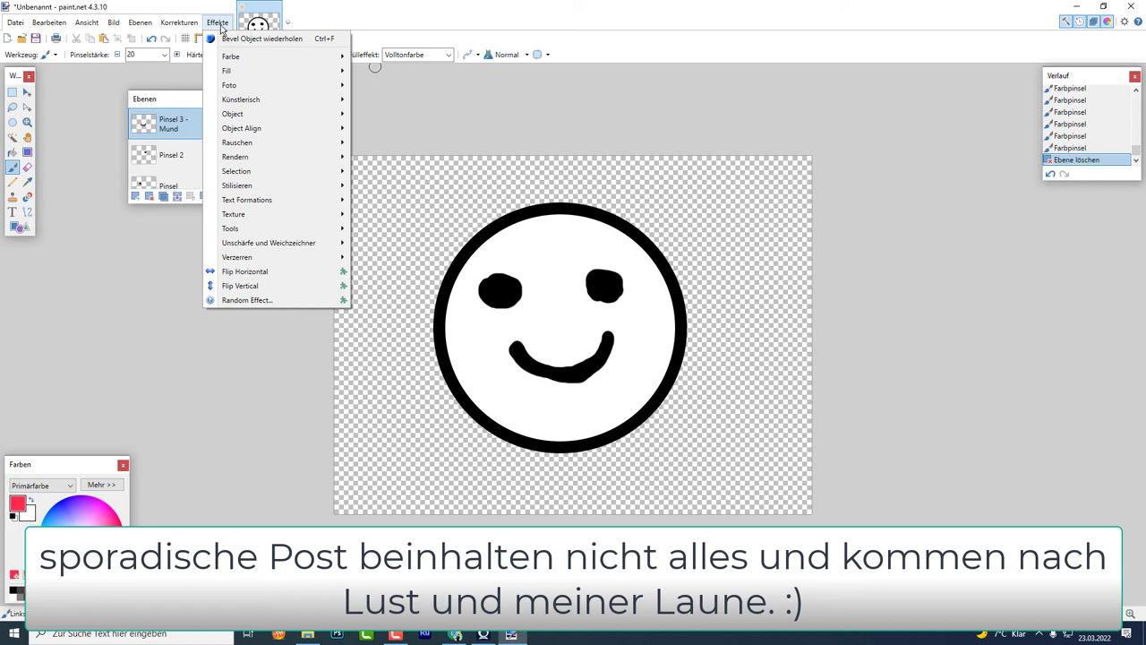
pyautogui.moveTo(242, 161)
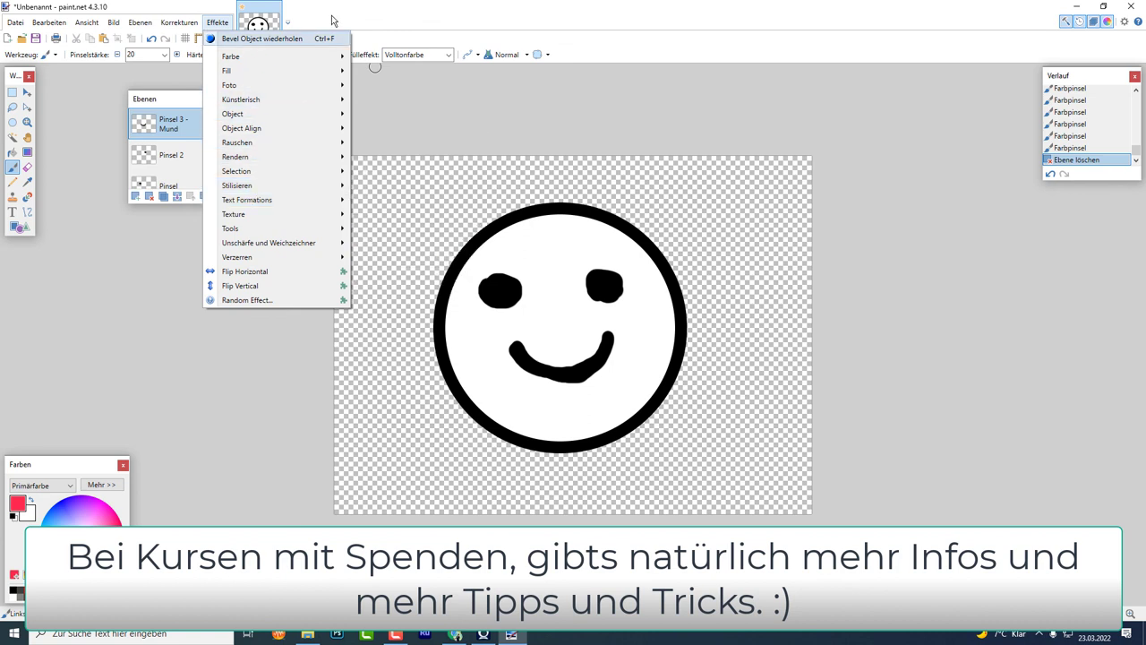
pyautogui.click(331, 19)
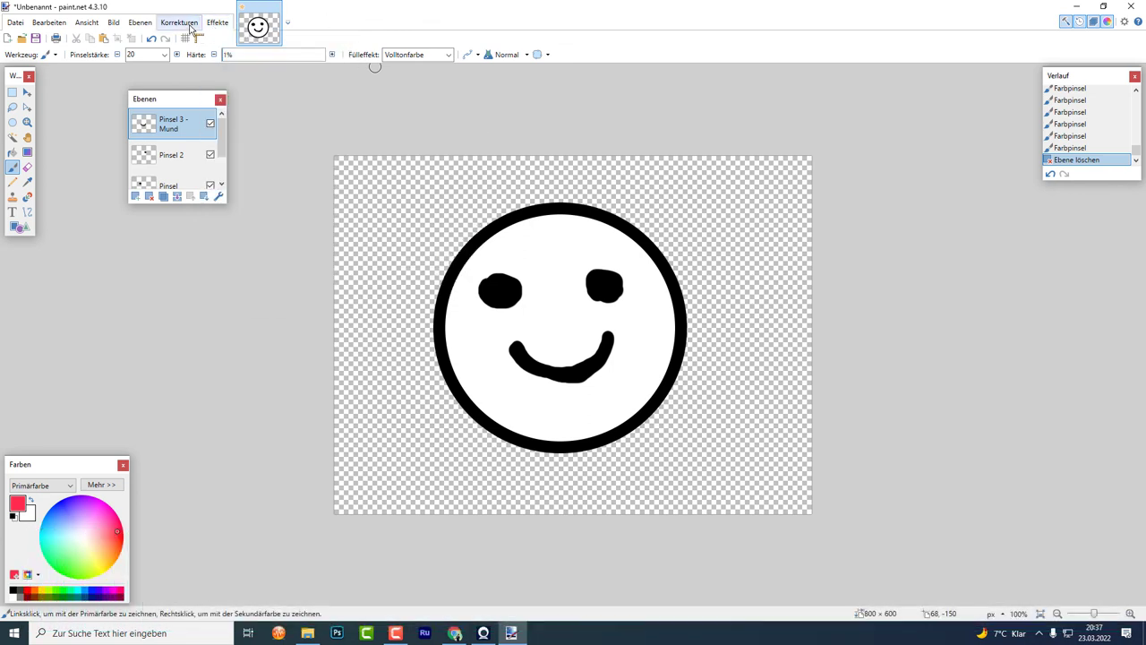
pyautogui.click(190, 29)
pyautogui.click(187, 27)
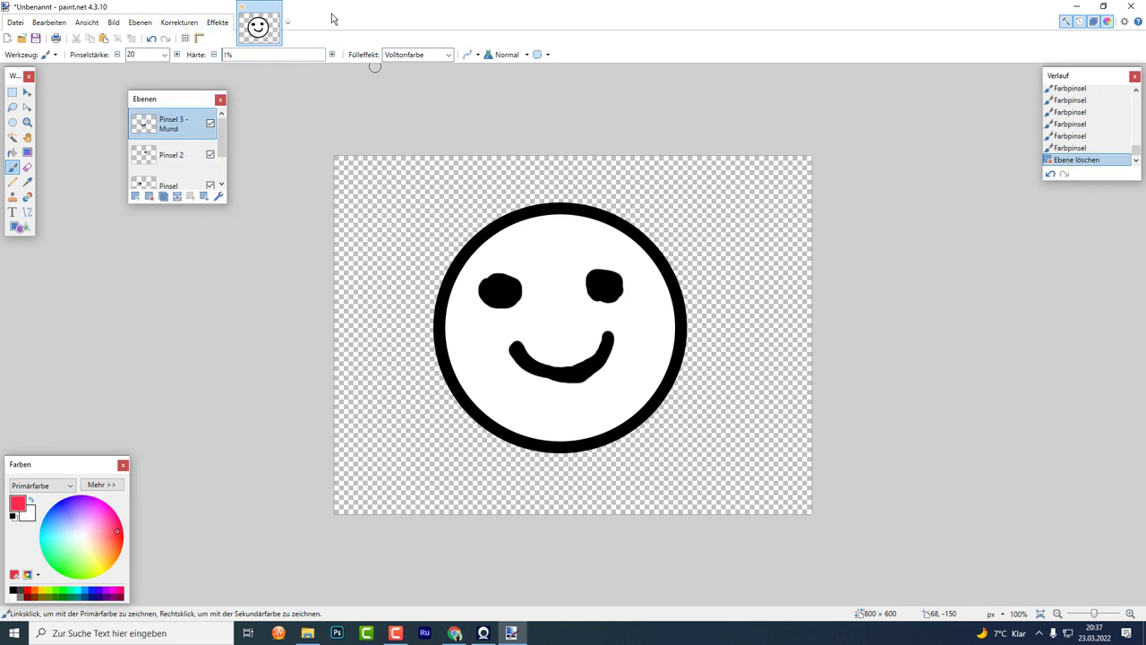
pyautogui.click(174, 27)
pyautogui.click(175, 27)
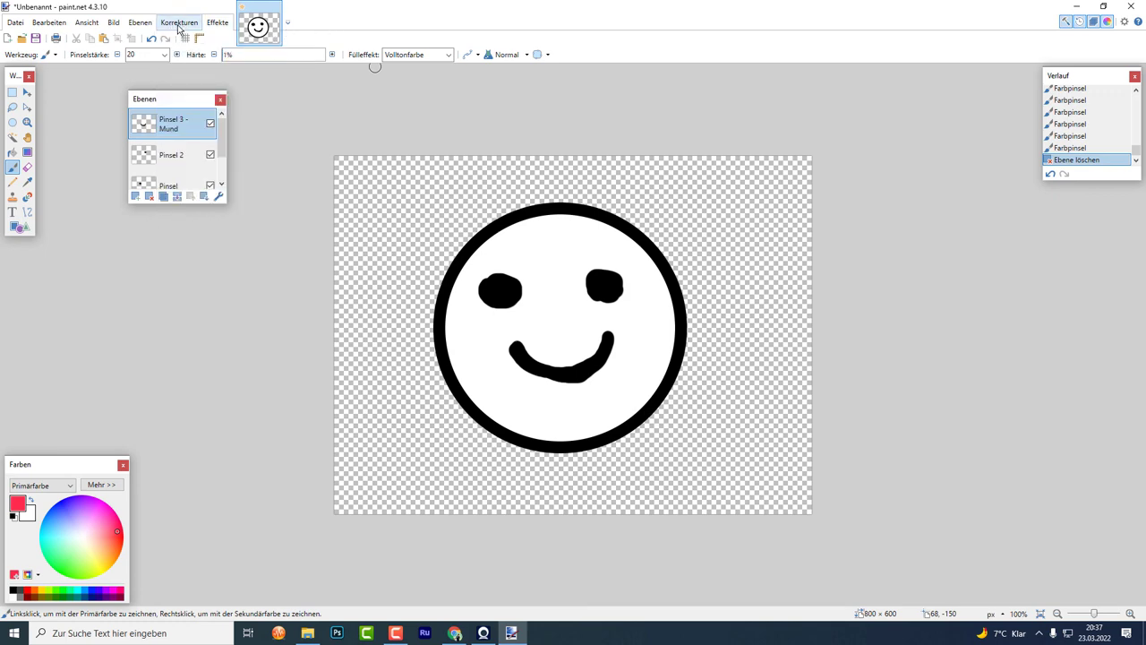
pyautogui.click(189, 25)
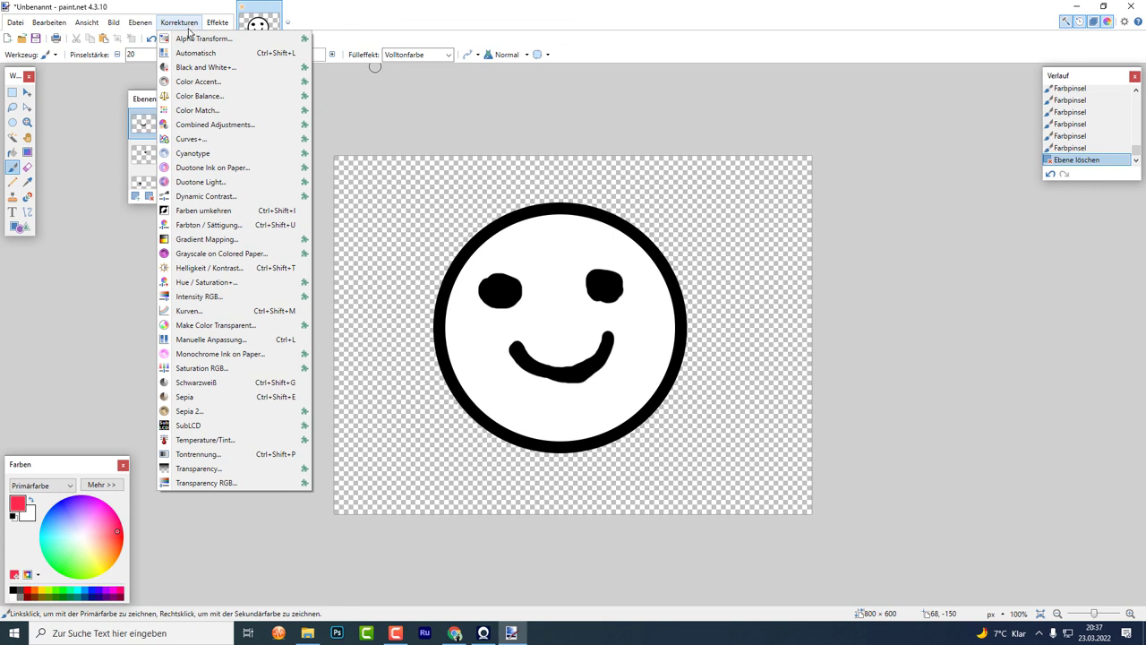
pyautogui.click(331, 20)
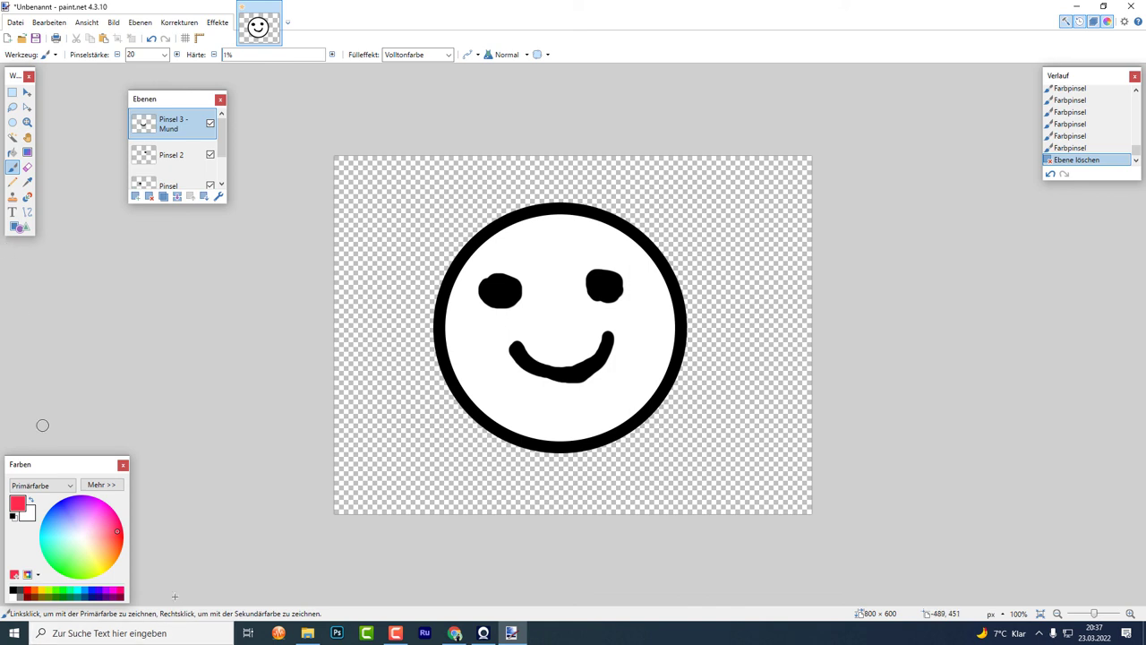
pyautogui.press('alt')
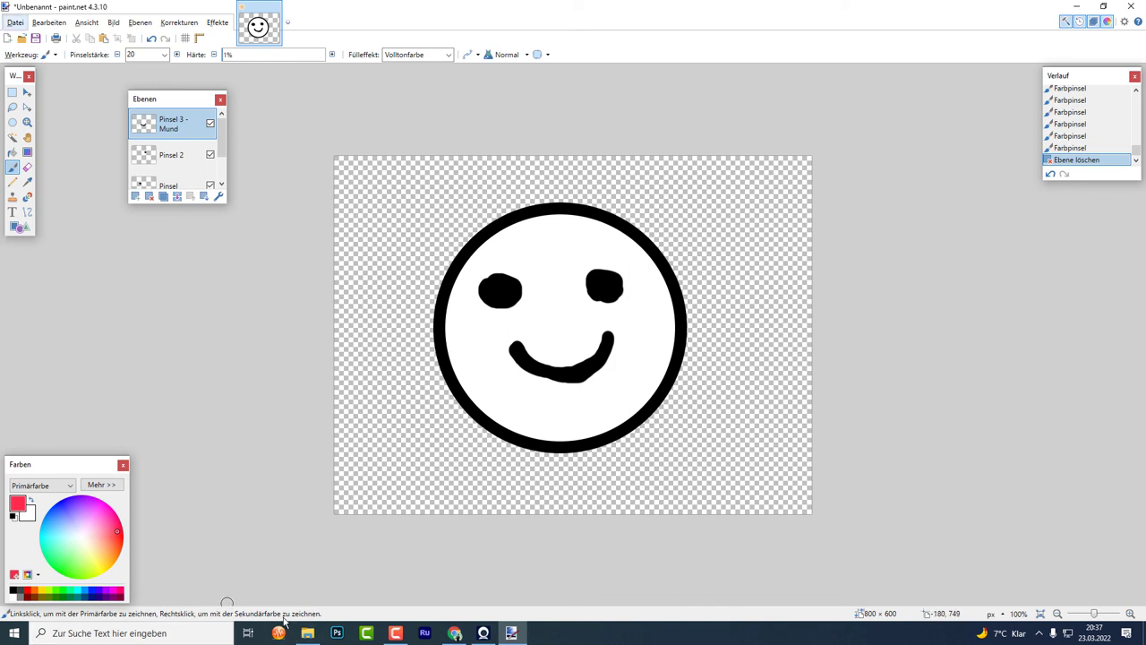